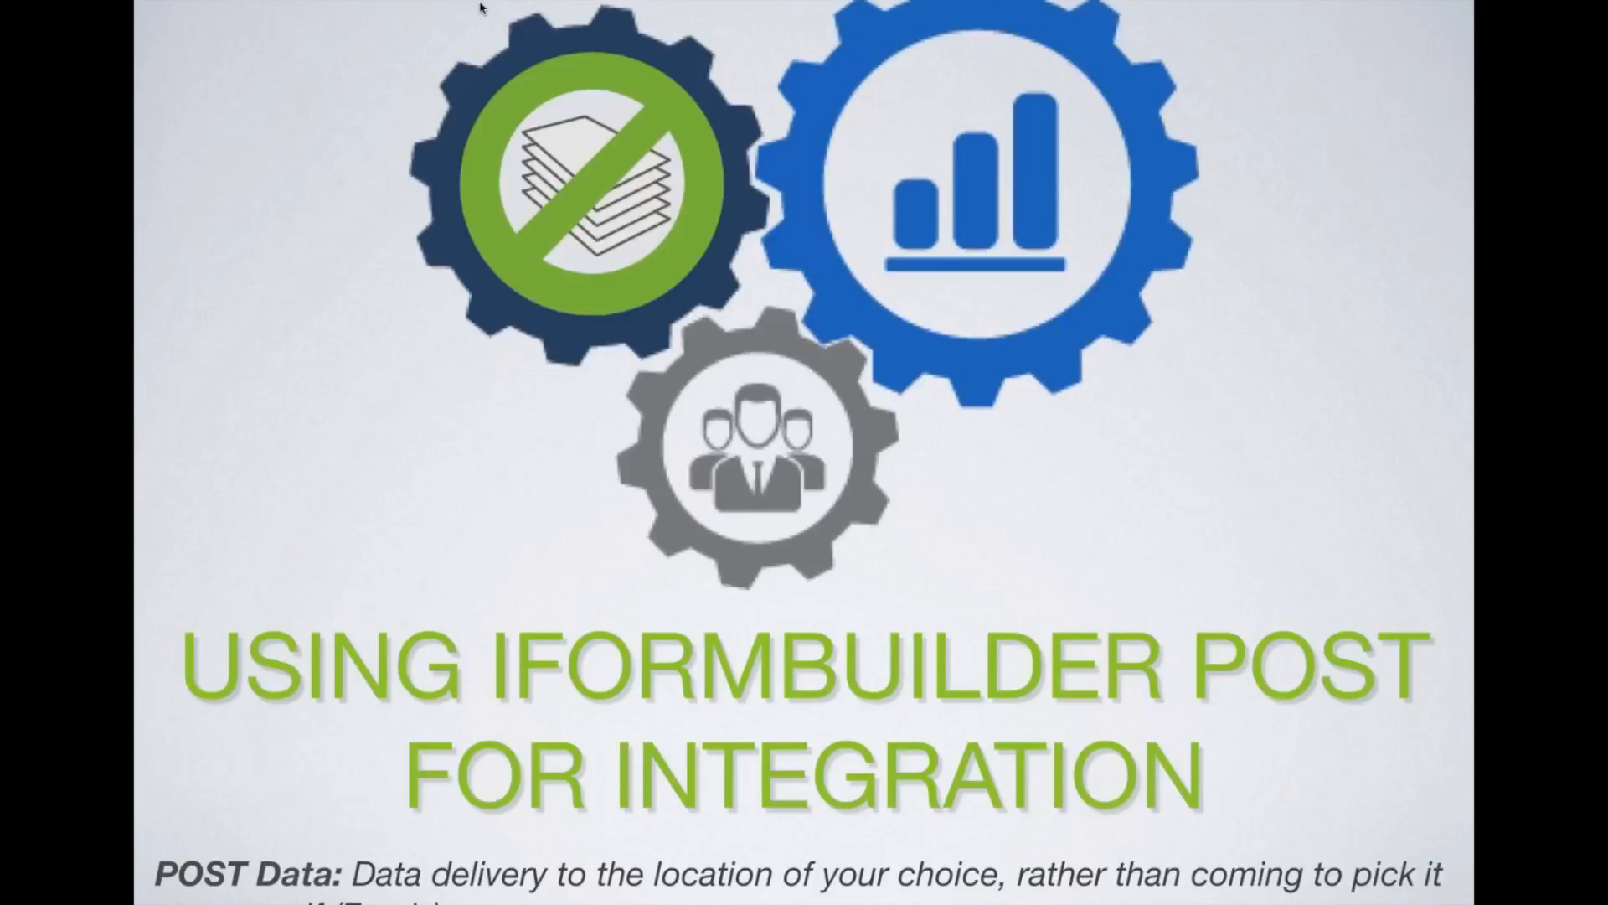
From the form assignments, open the Agriculture Produce Field Inspection endpoint of the produce_field_inspection_parent form for editing.
{"action": "key", "text": "Right"}
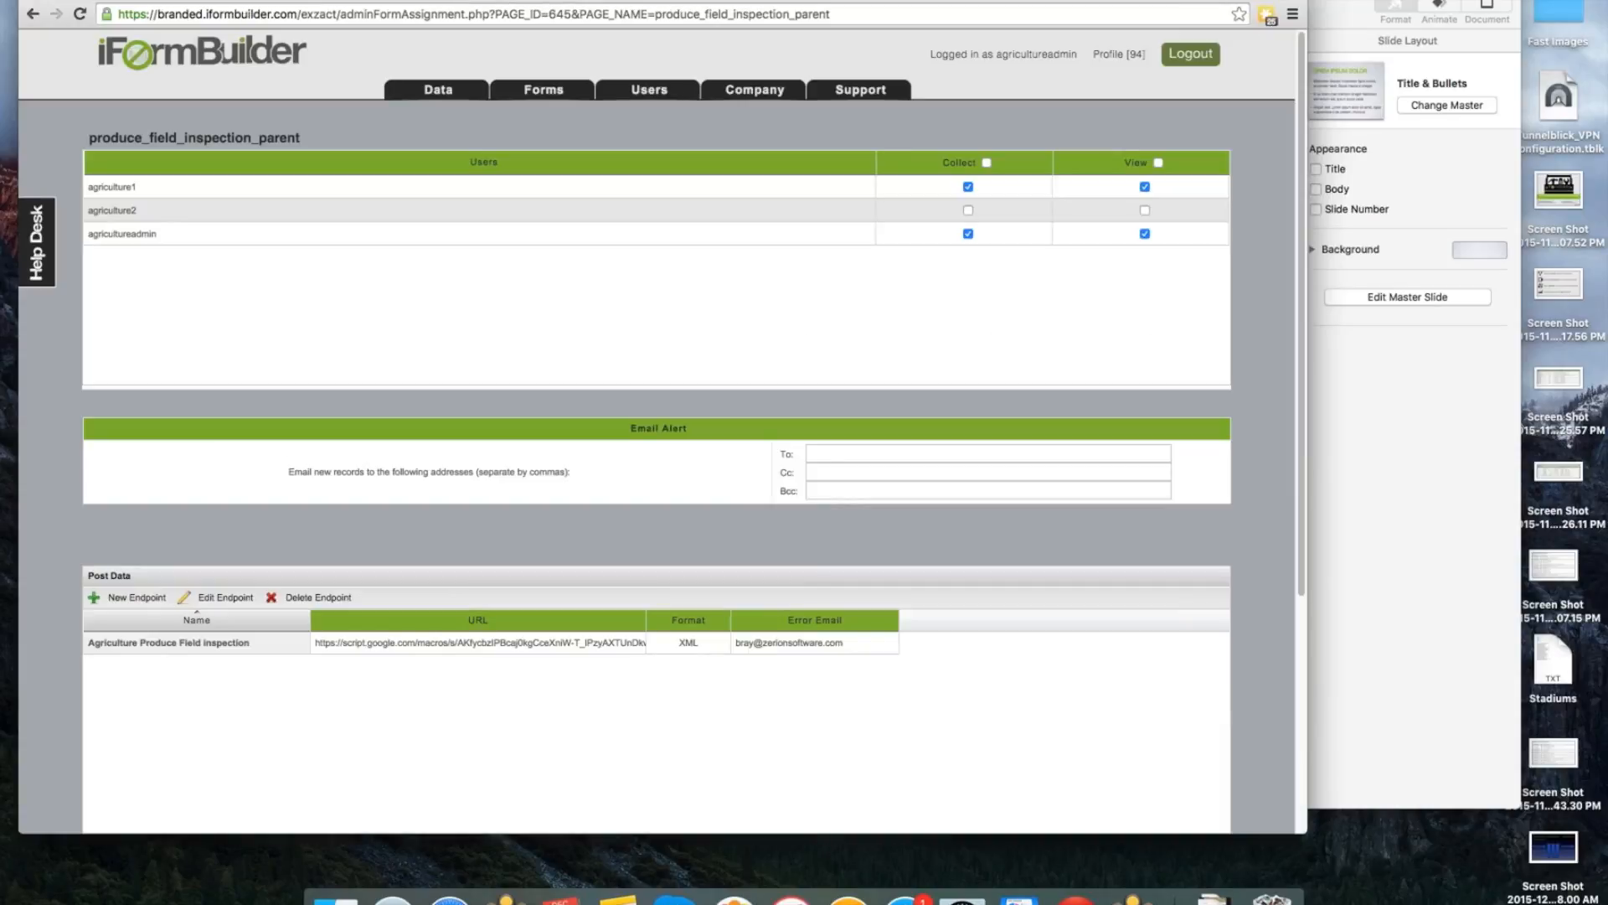
{"action": "left_click", "coordinate": [556, 112]}
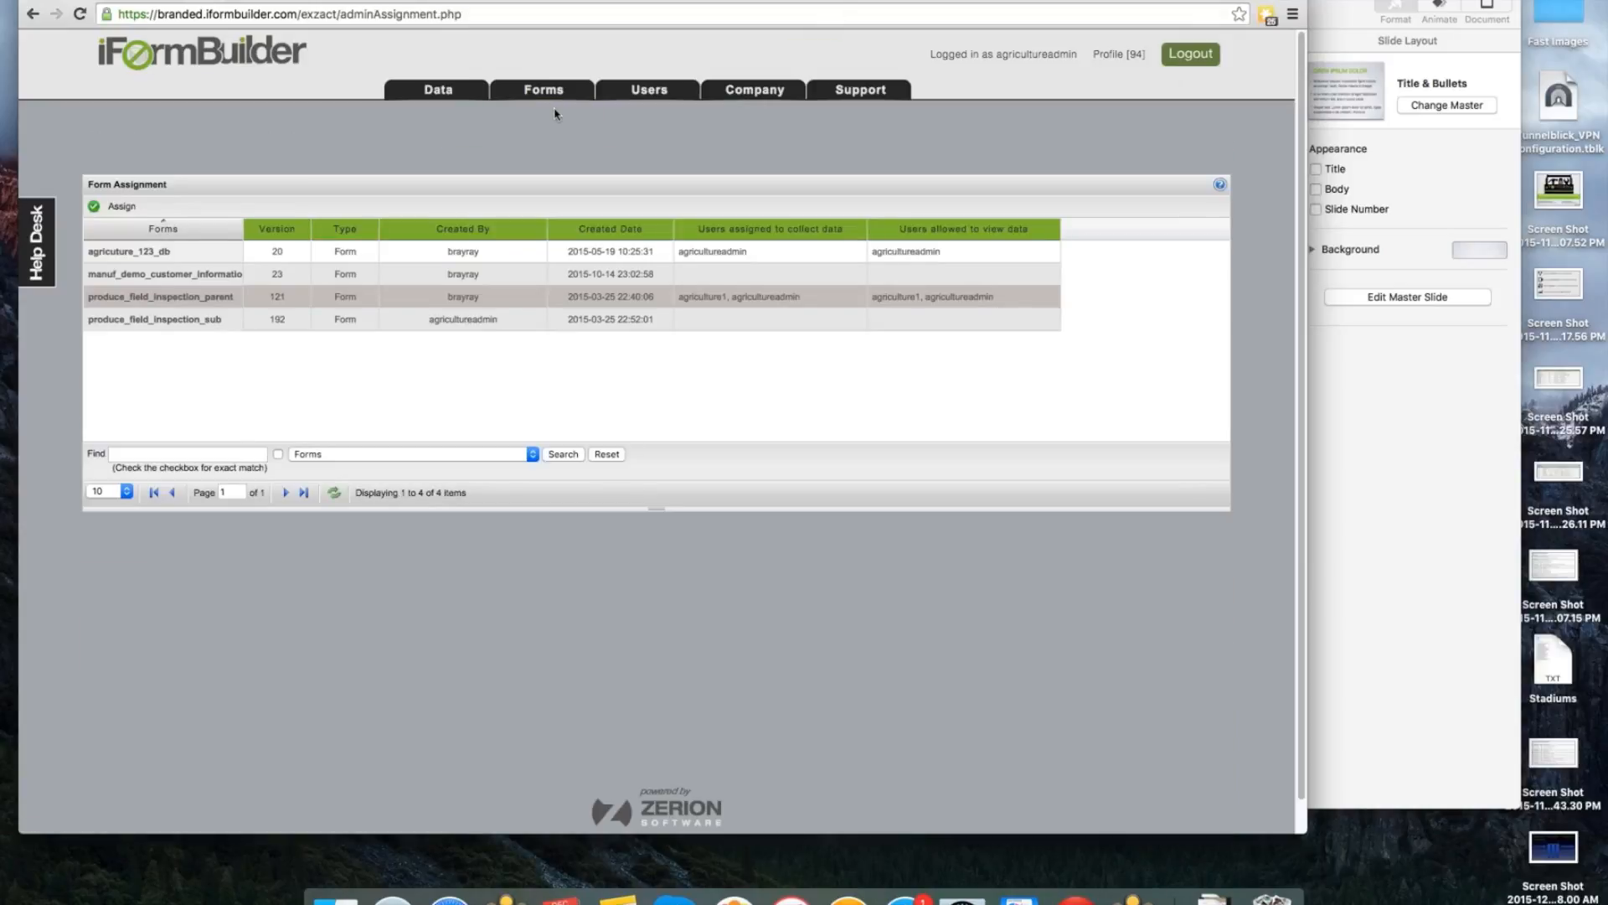
{"action": "left_click", "coordinate": [122, 207]}
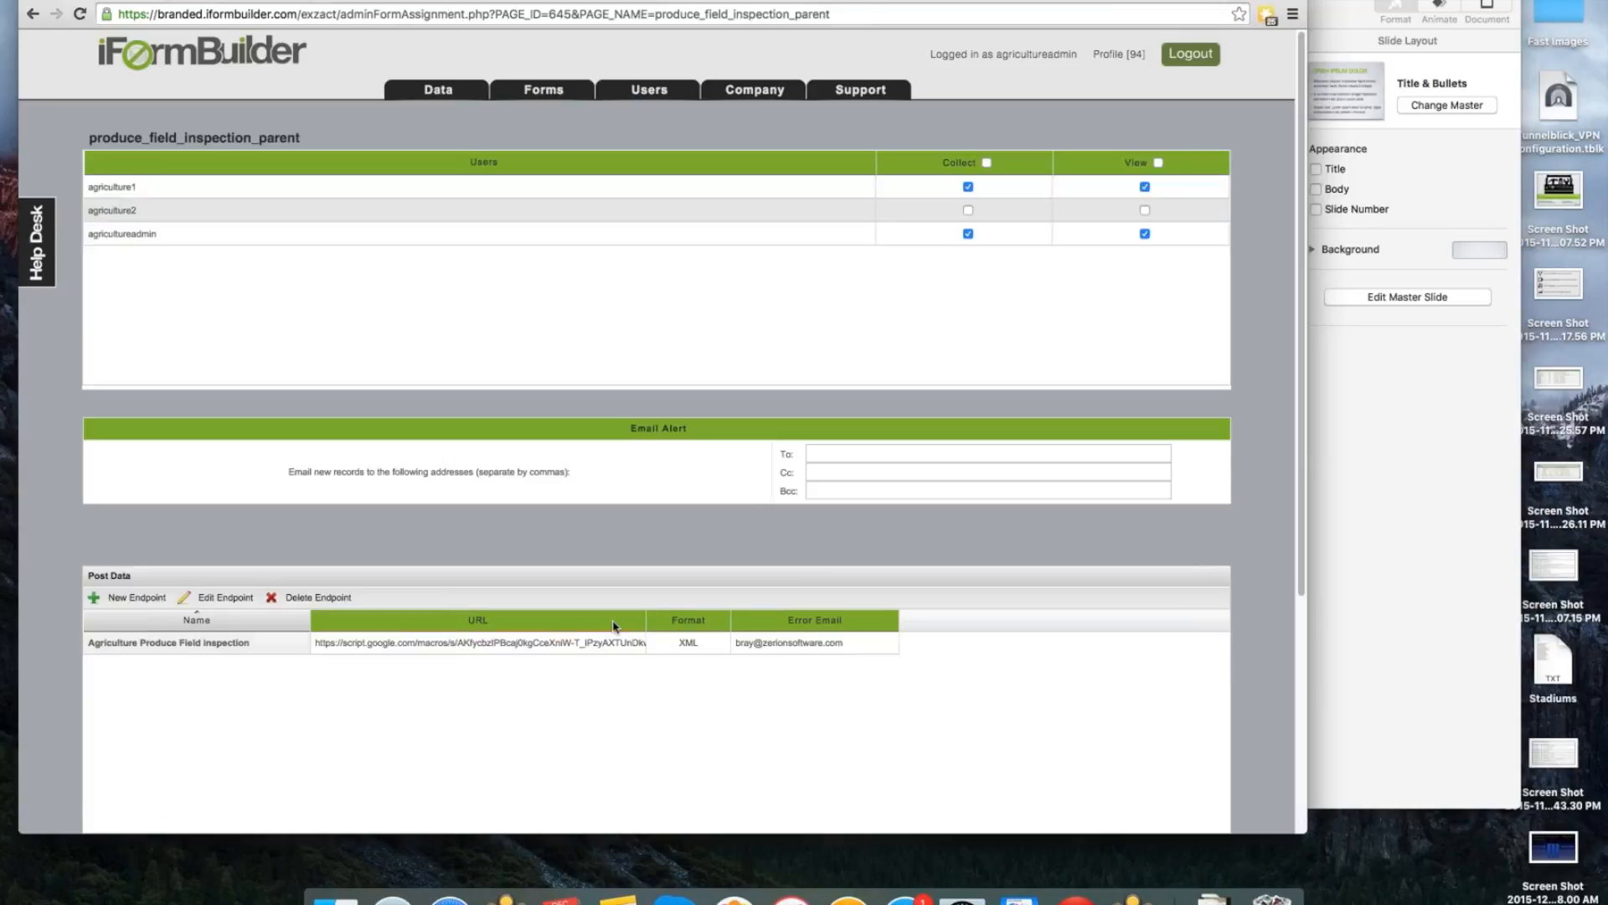
{"action": "scroll", "coordinate": [844, 365], "scroll_direction": "down", "scroll_amount": 5}
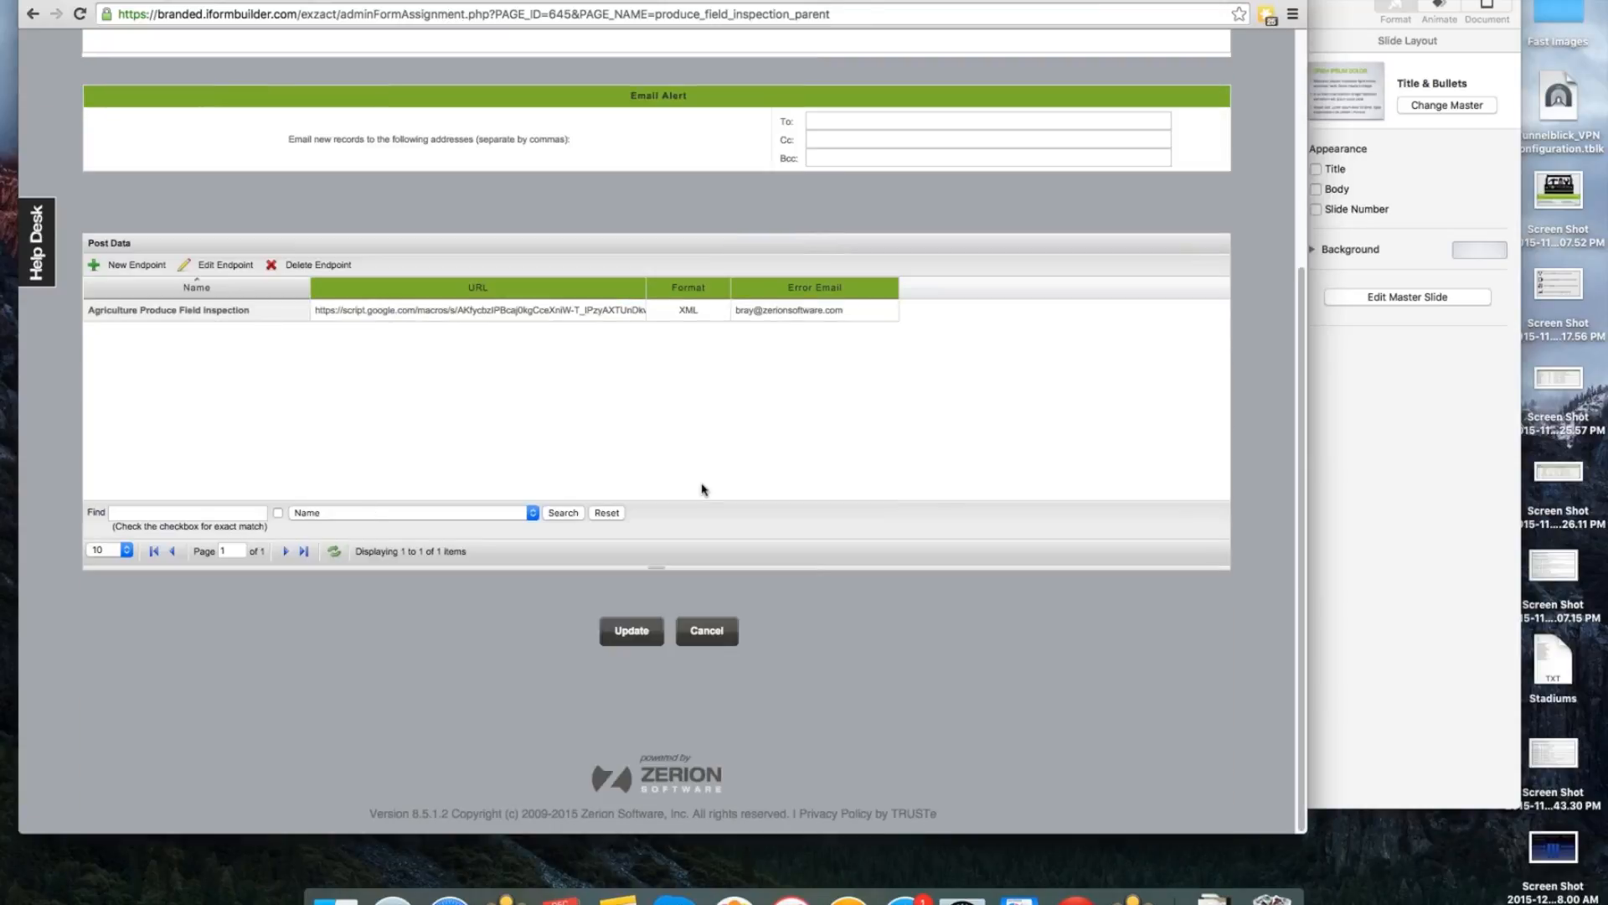
{"action": "left_click", "coordinate": [283, 310]}
{"action": "left_click", "coordinate": [279, 313]}
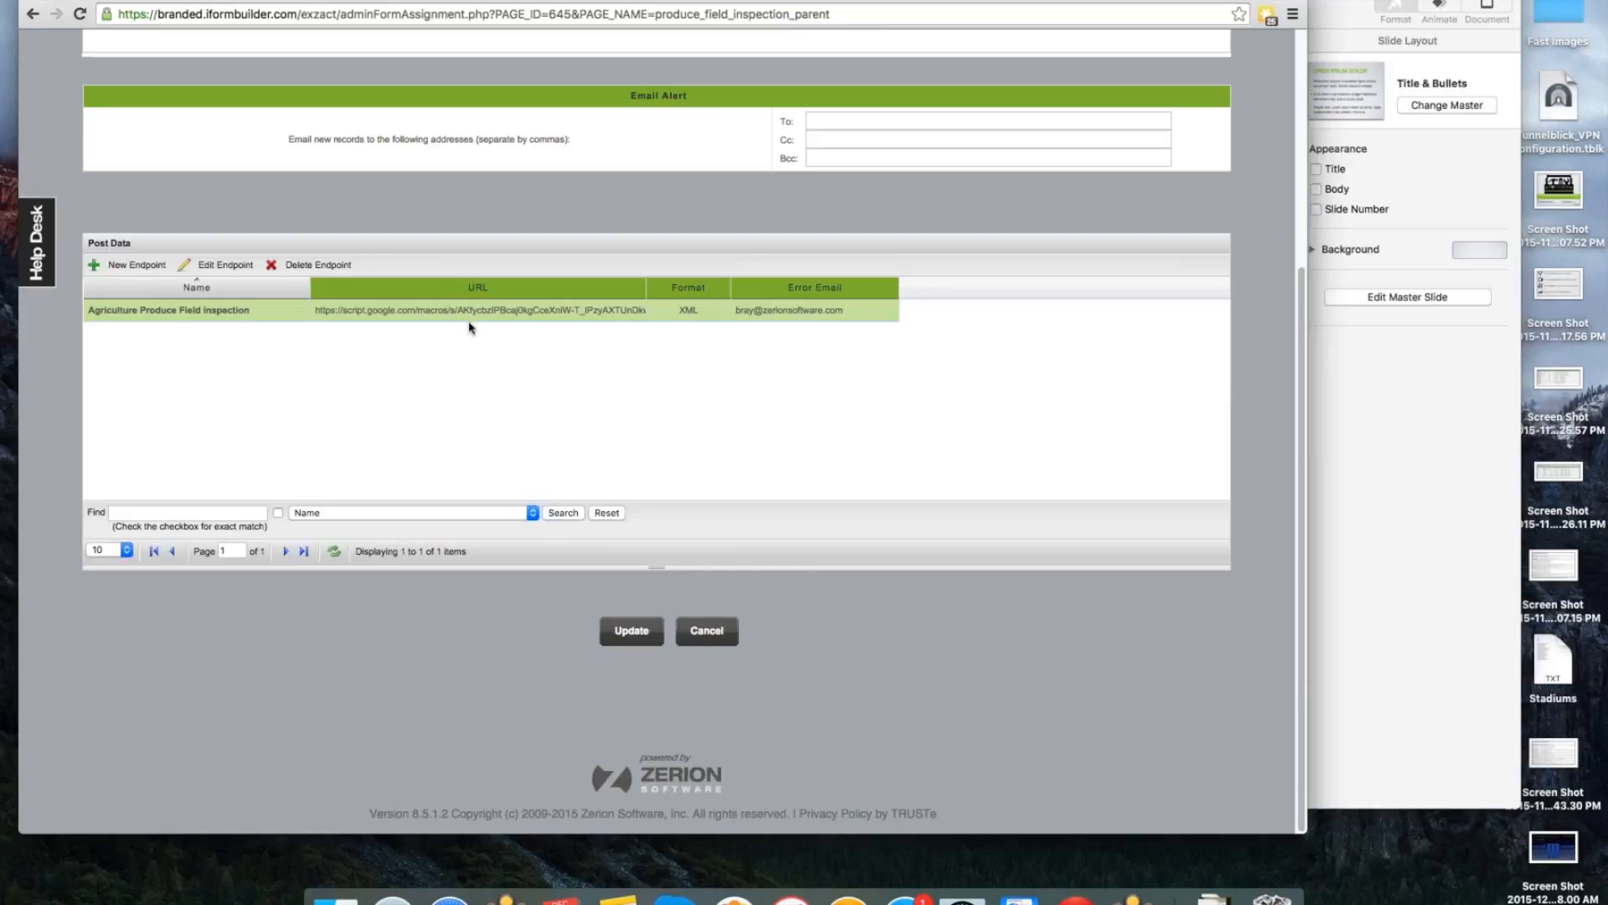
{"action": "left_click", "coordinate": [223, 265]}
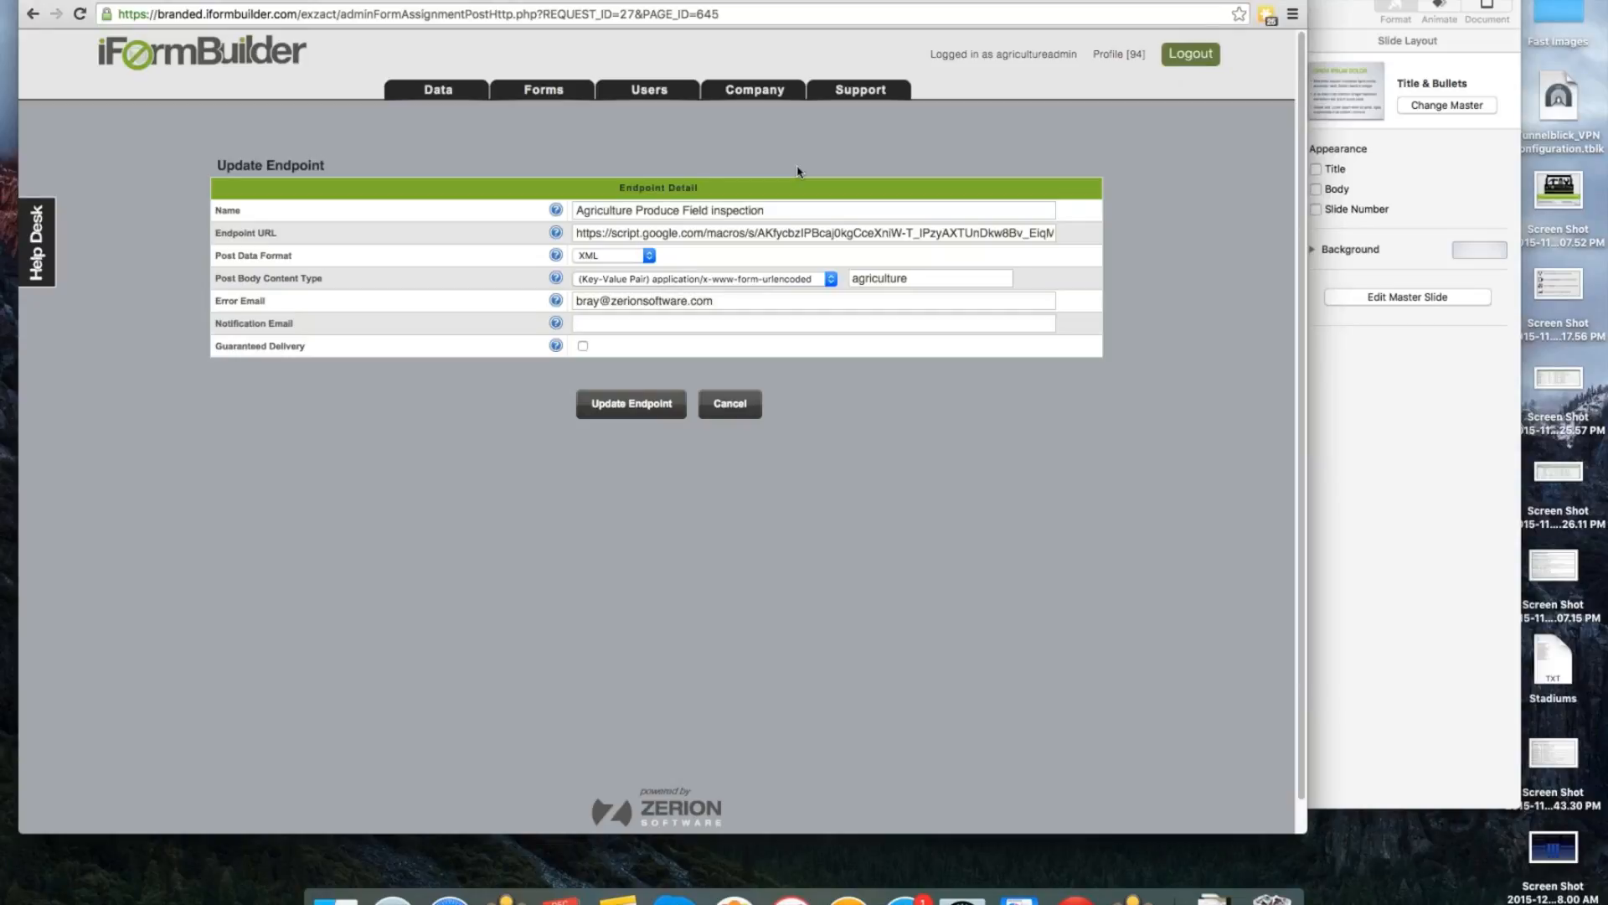
Review the endpoint's URL and the available post data formats, and return to the form's assignment page without updating the endpoint.
{"action": "left_click", "coordinate": [699, 235]}
{"action": "key", "text": "super+a"}
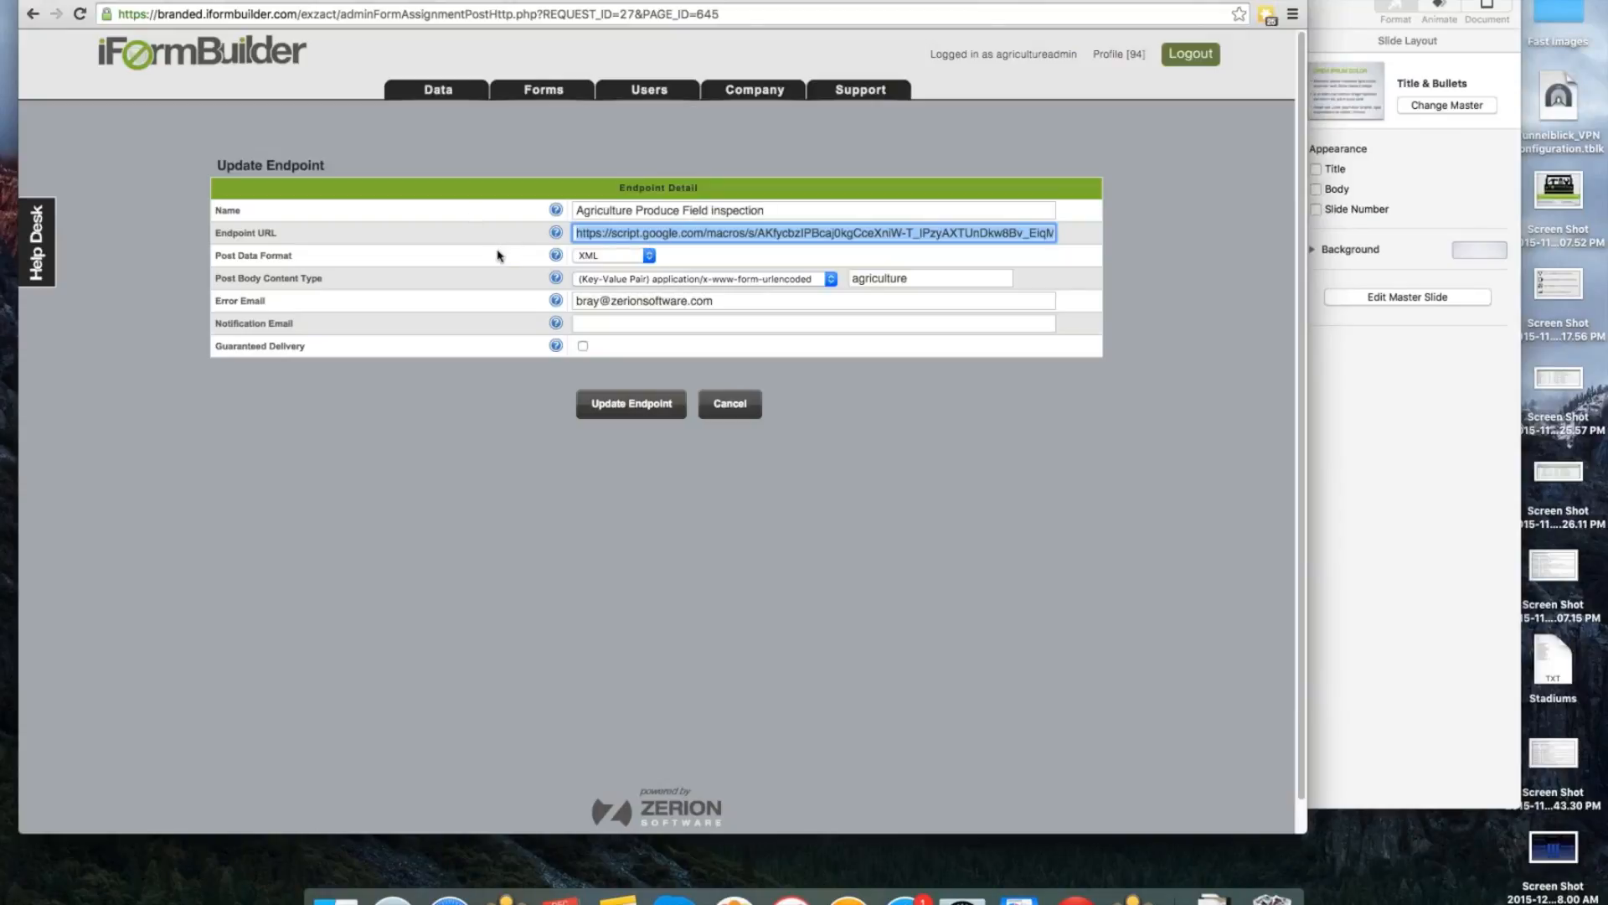
{"action": "left_click", "coordinate": [648, 255]}
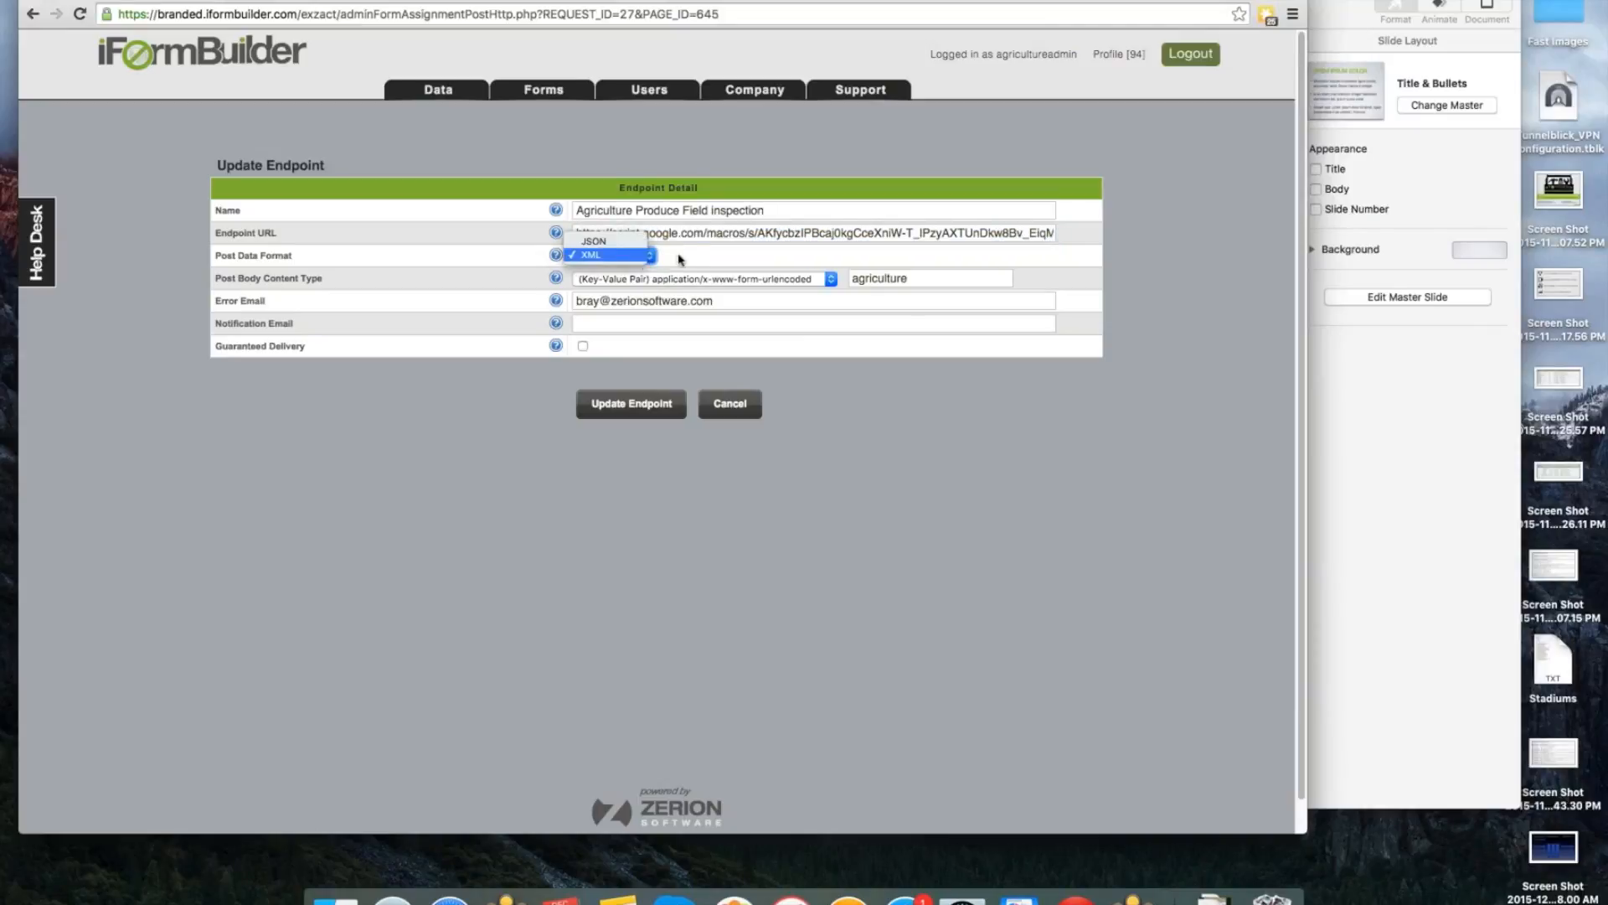
{"action": "left_click", "coordinate": [641, 263]}
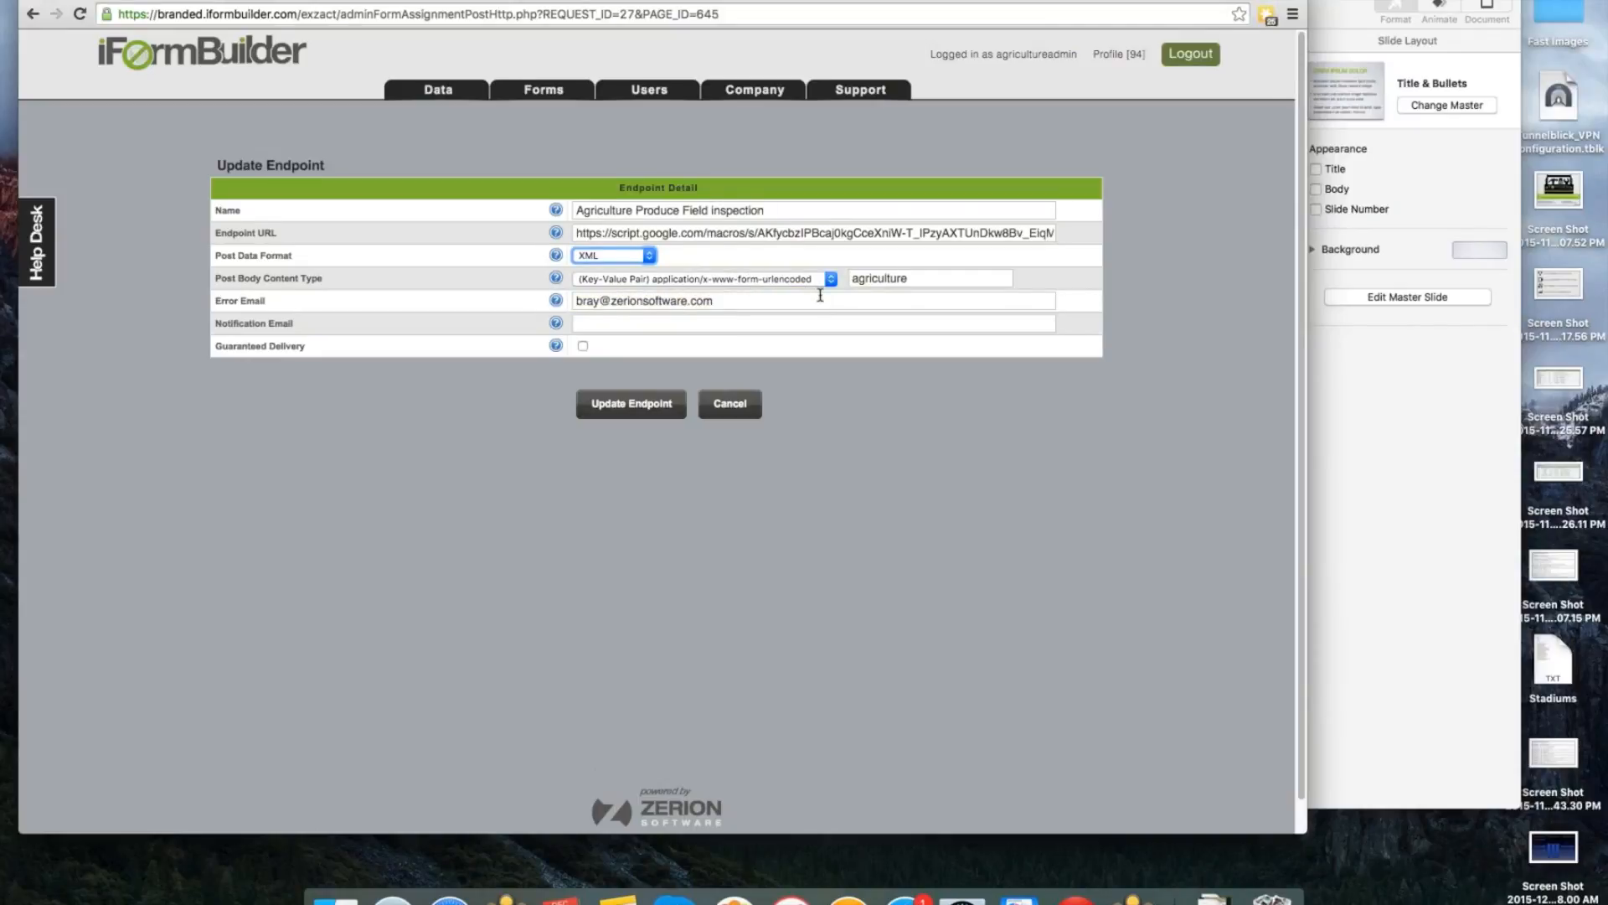
{"action": "scroll", "coordinate": [820, 295], "scroll_direction": "down", "scroll_amount": 1}
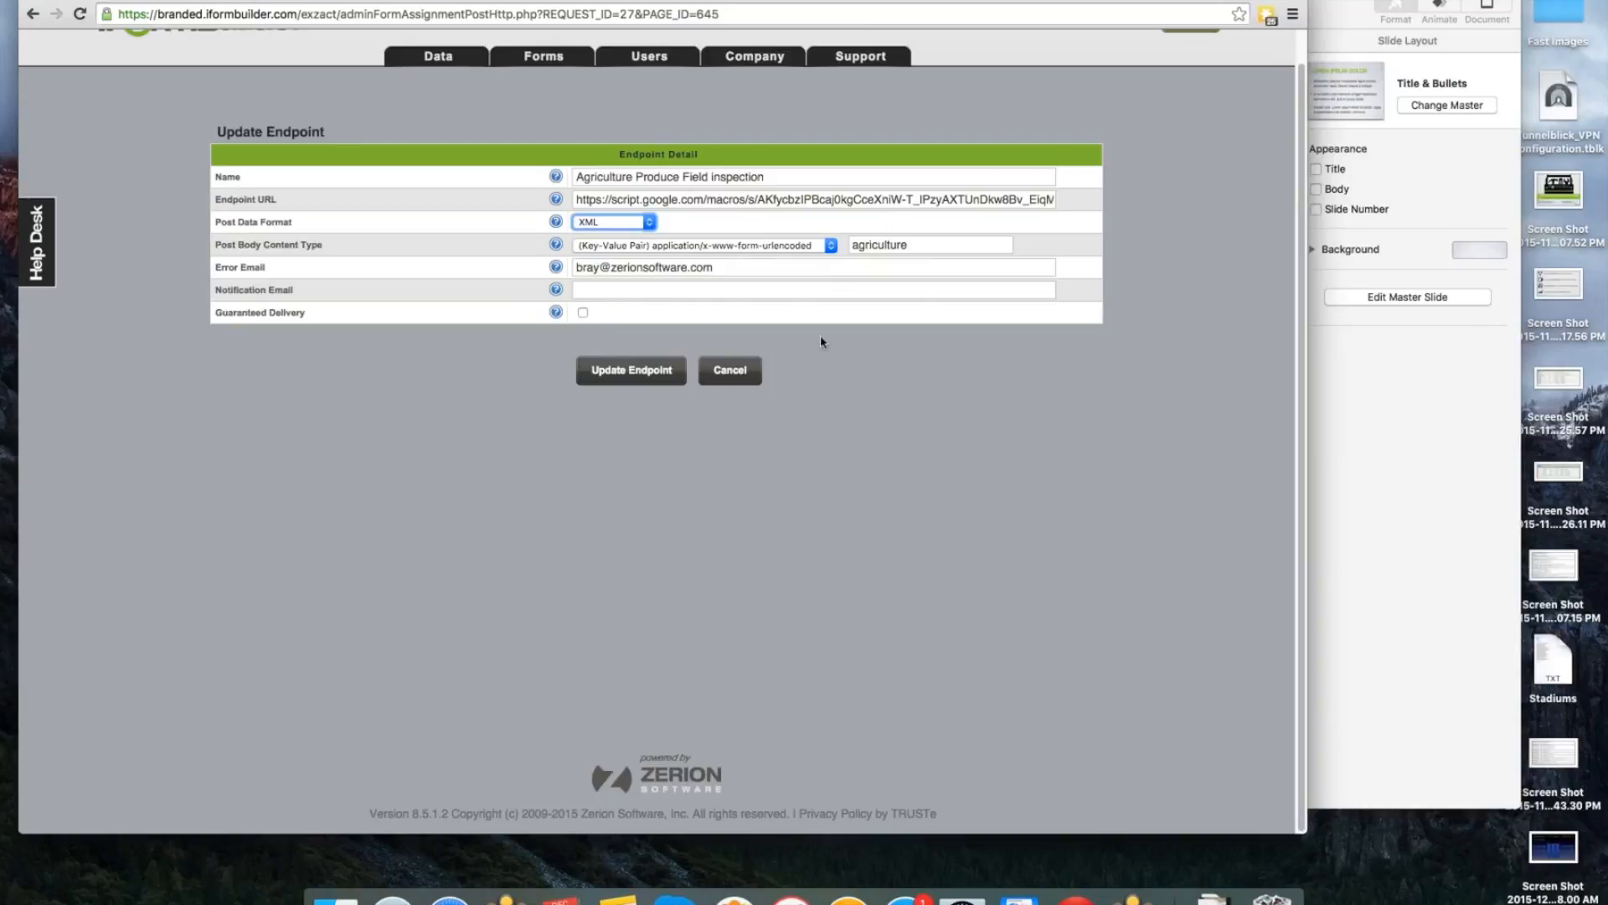
{"action": "left_click", "coordinate": [740, 376]}
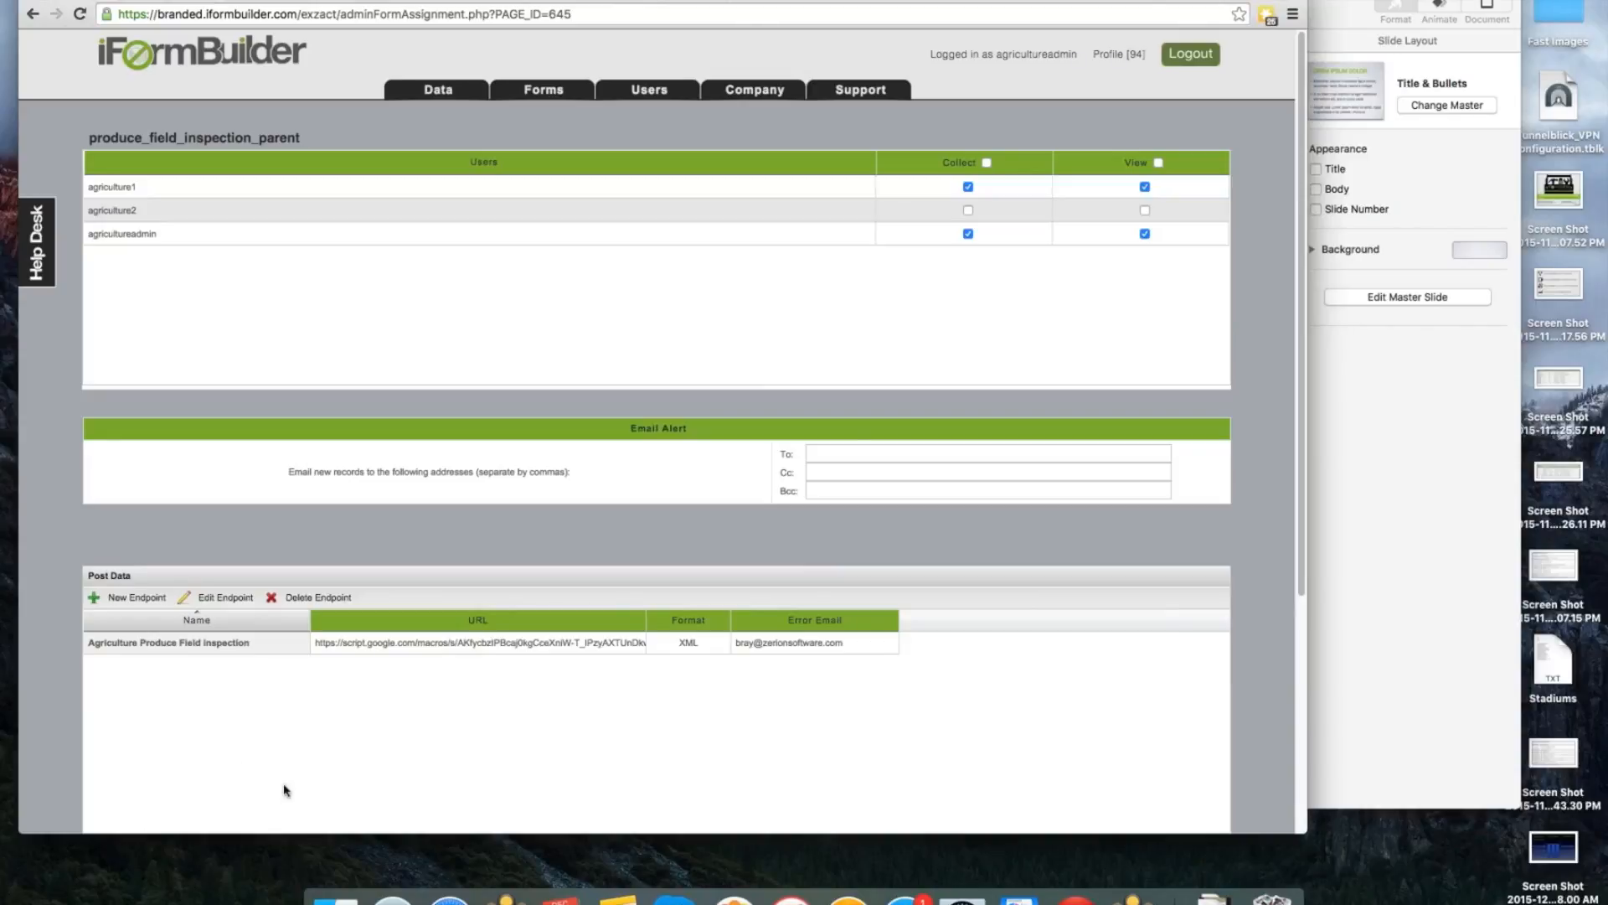
{"action": "scroll", "coordinate": [285, 790], "scroll_direction": "down", "scroll_amount": 2}
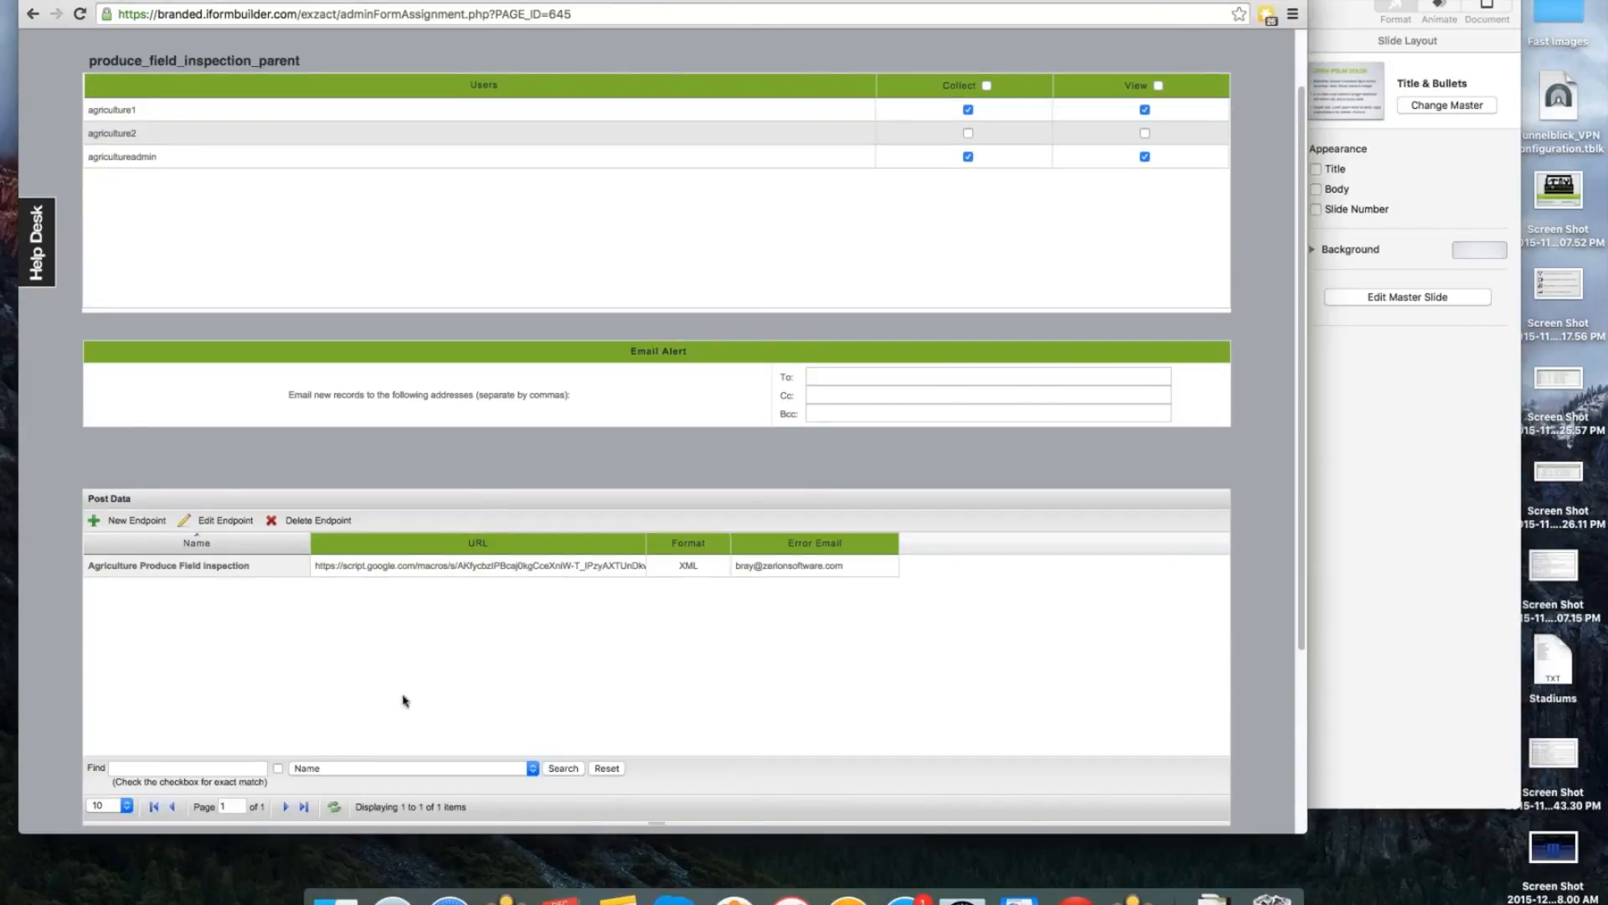
{"action": "scroll", "coordinate": [407, 697], "scroll_direction": "down", "scroll_amount": 1}
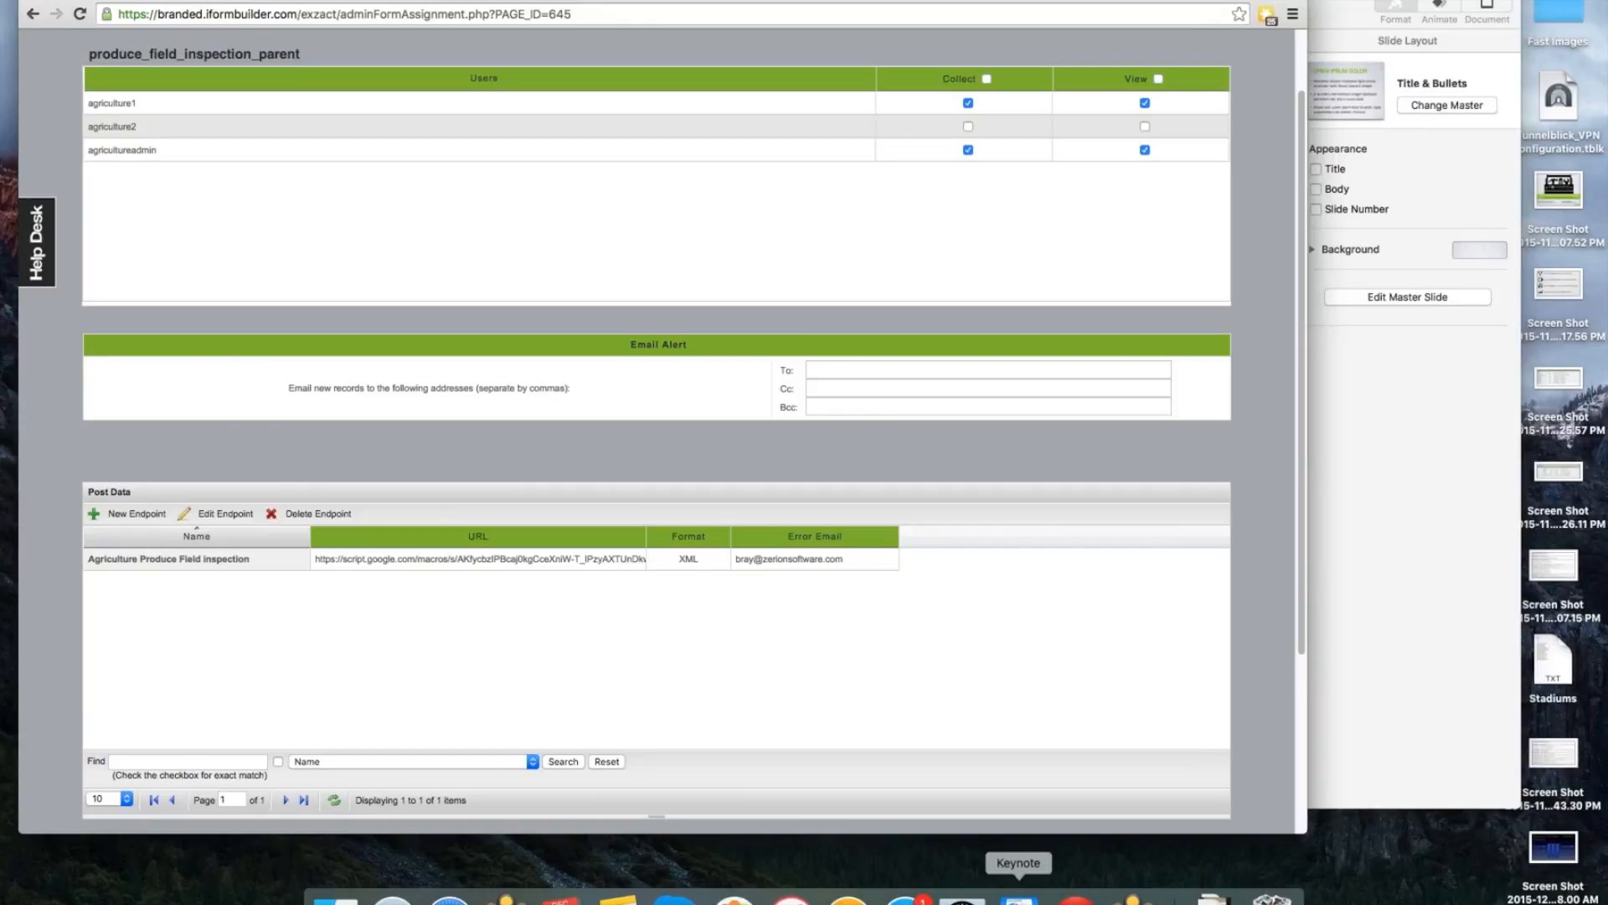
Switch to the Keynote presentation, show slide 14 with the POST URL examples, and minimize the browser window behind it.
{"action": "left_click", "coordinate": [1019, 899]}
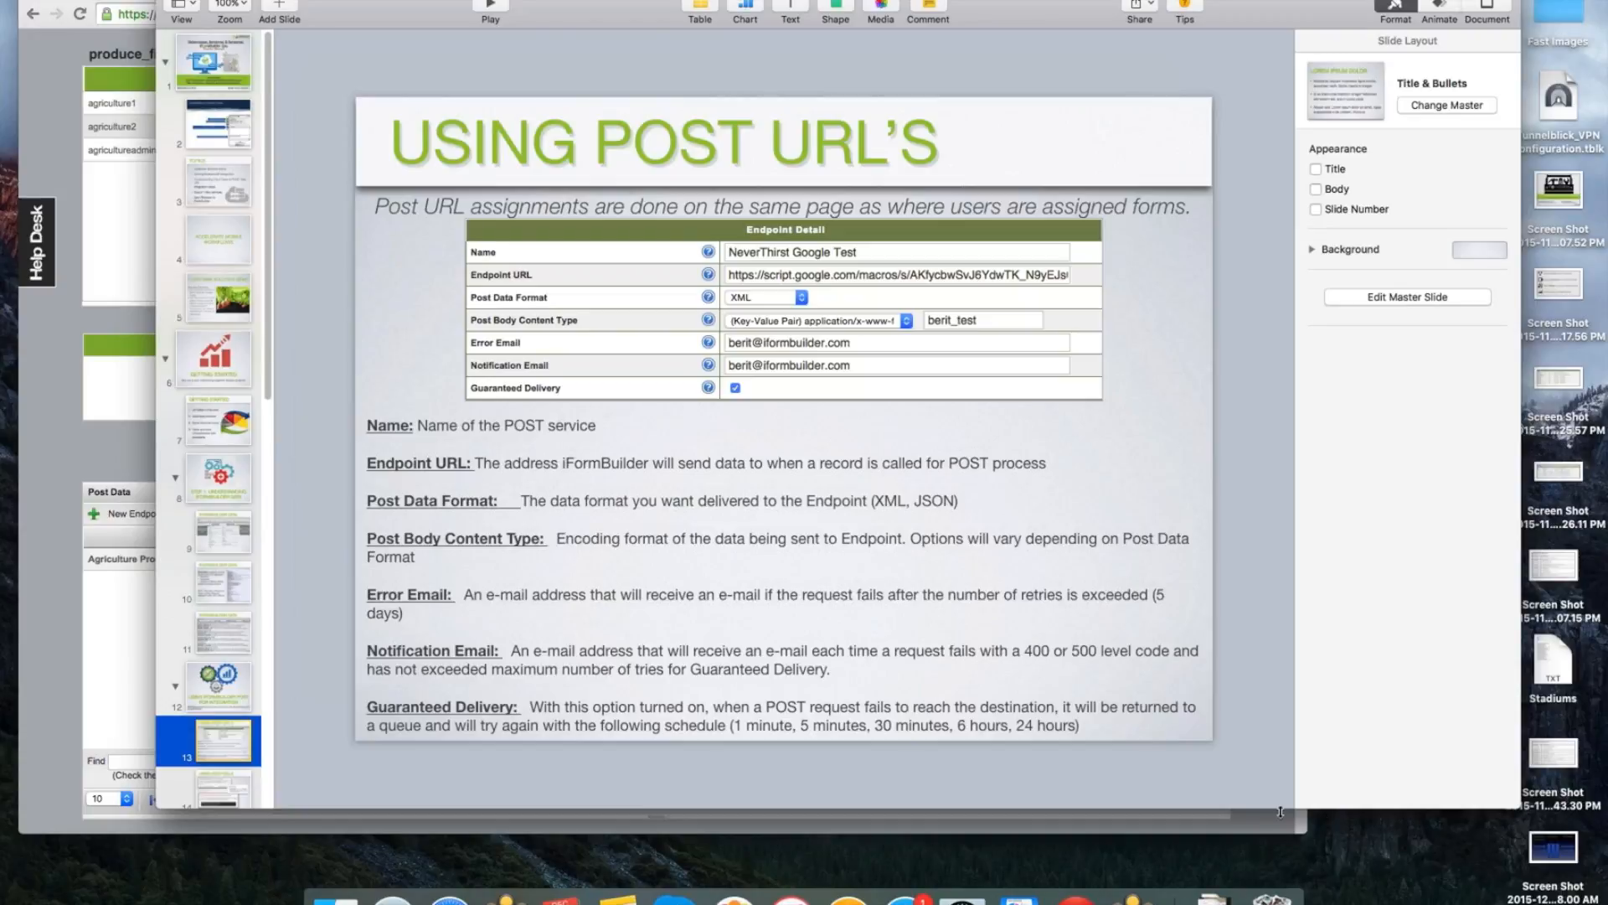
{"action": "left_click_drag", "start_coordinate": [1280, 811], "coordinate": [1280, 849]}
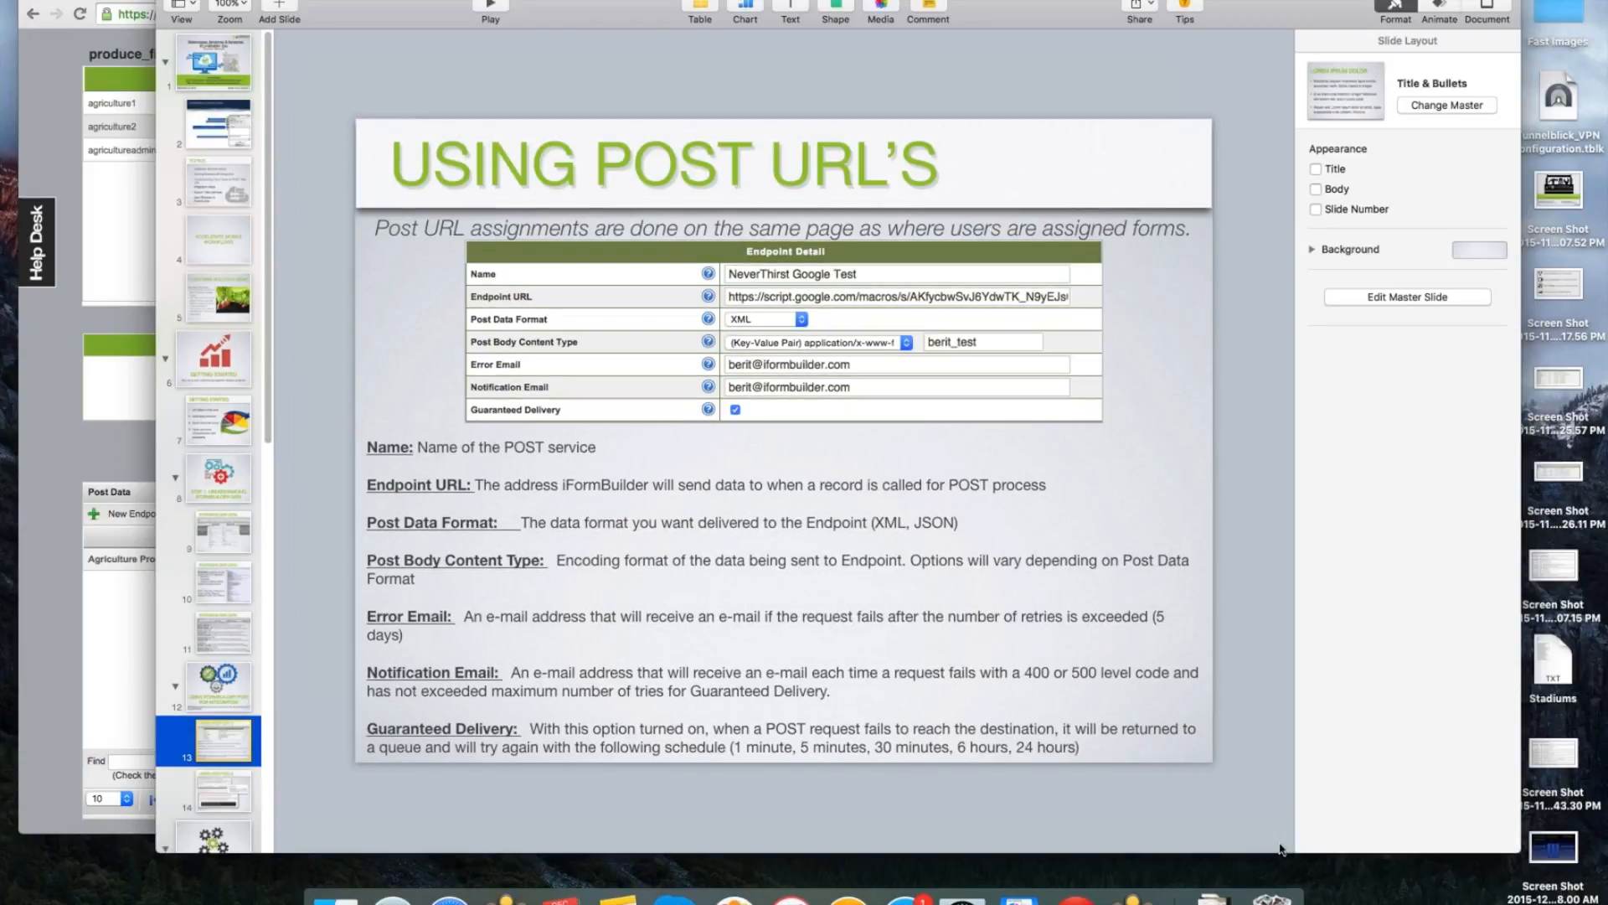
{"action": "left_click", "coordinate": [208, 788]}
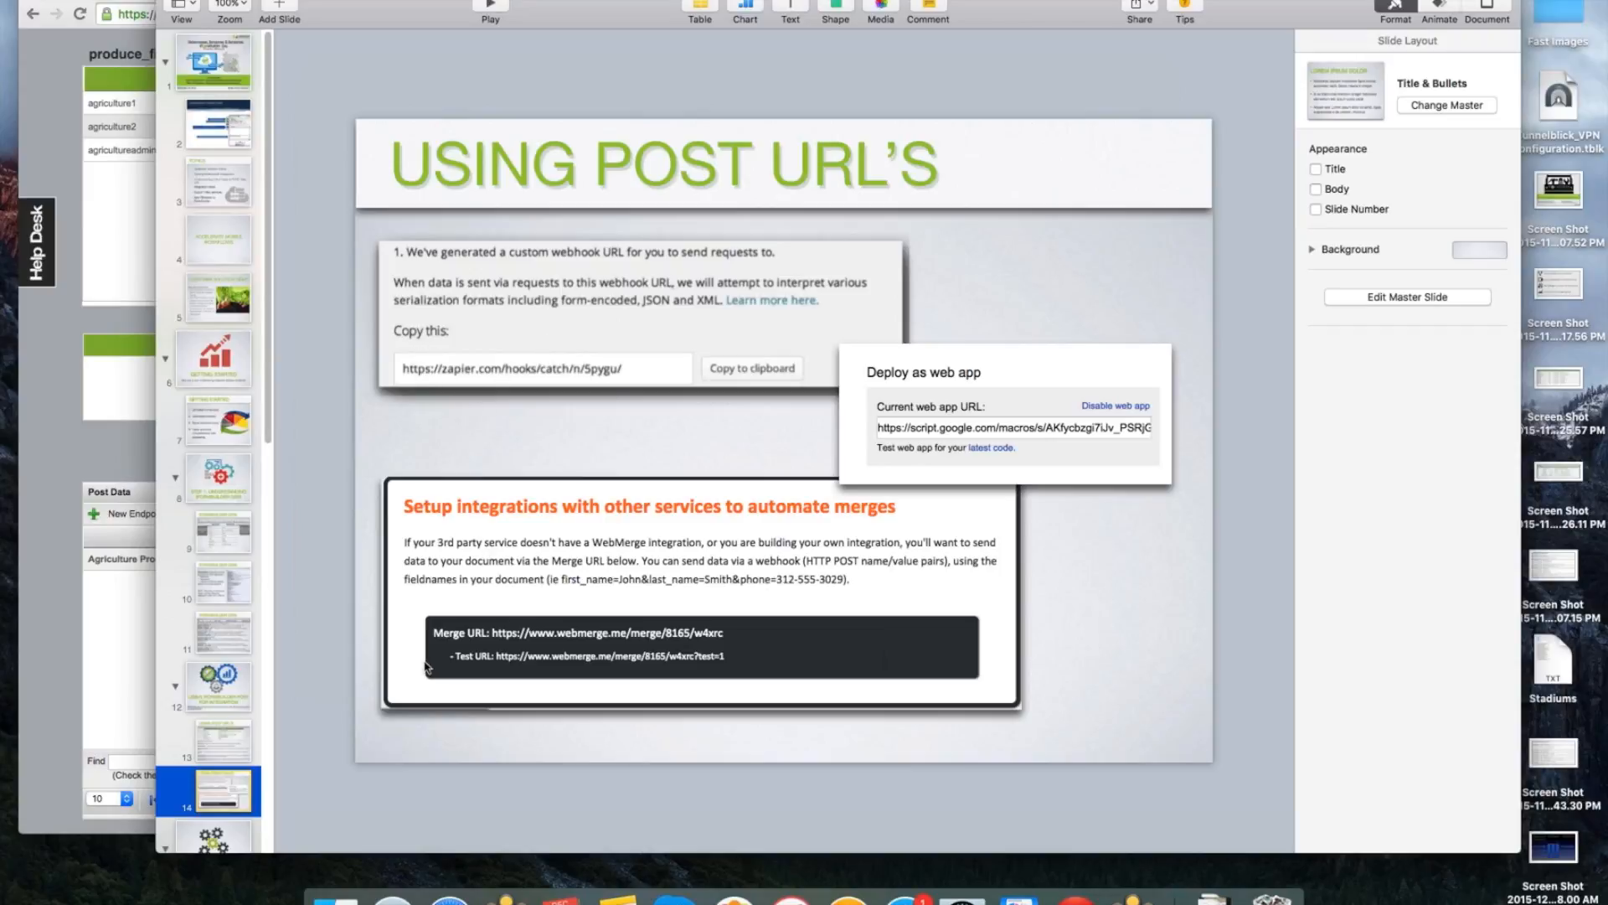
{"action": "left_click", "coordinate": [158, 615]}
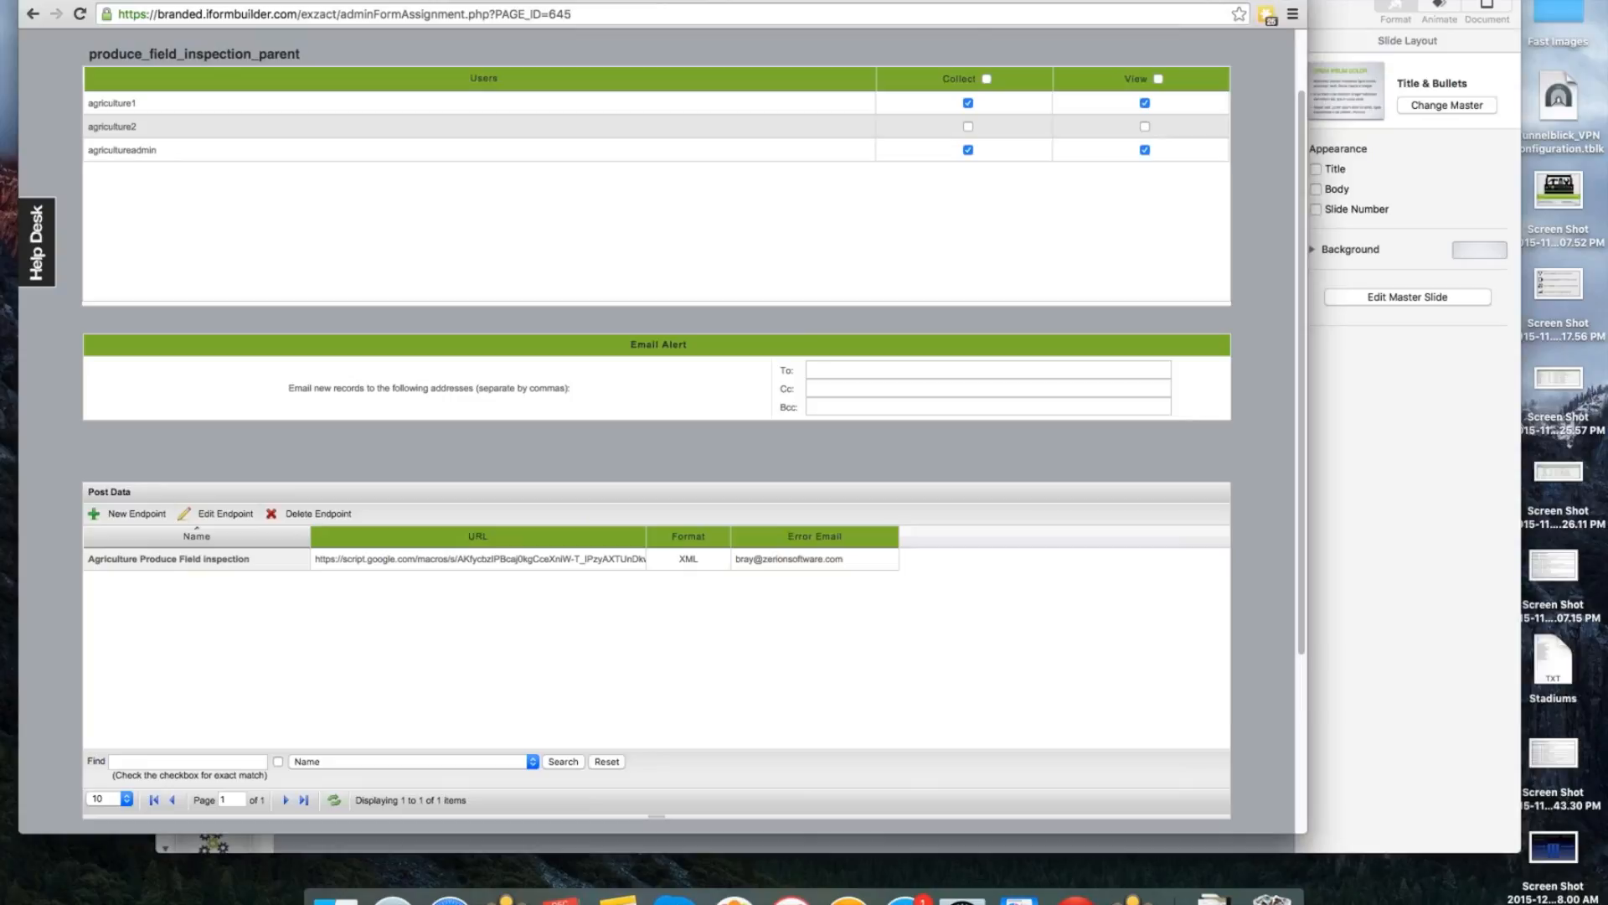
{"action": "key", "text": "super+m"}
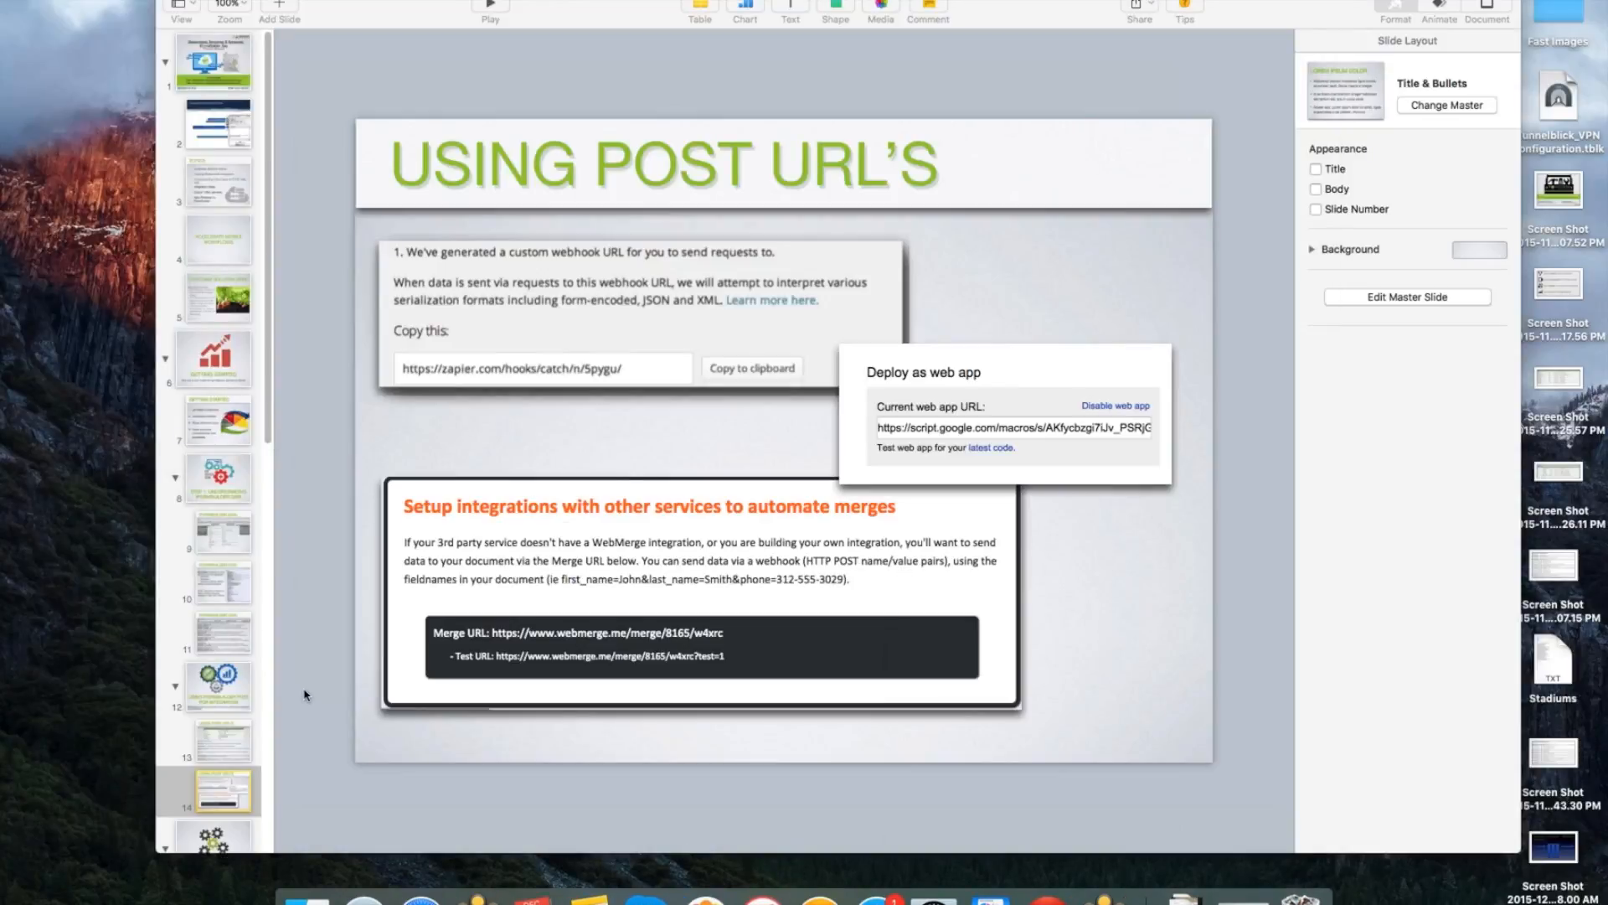
Go through the Integration Ideas slide, the paid third-party integration tools slide and a further slide of the presentation.
{"action": "scroll", "coordinate": [224, 772], "scroll_direction": "down", "scroll_amount": 1}
{"action": "left_click", "coordinate": [226, 769]}
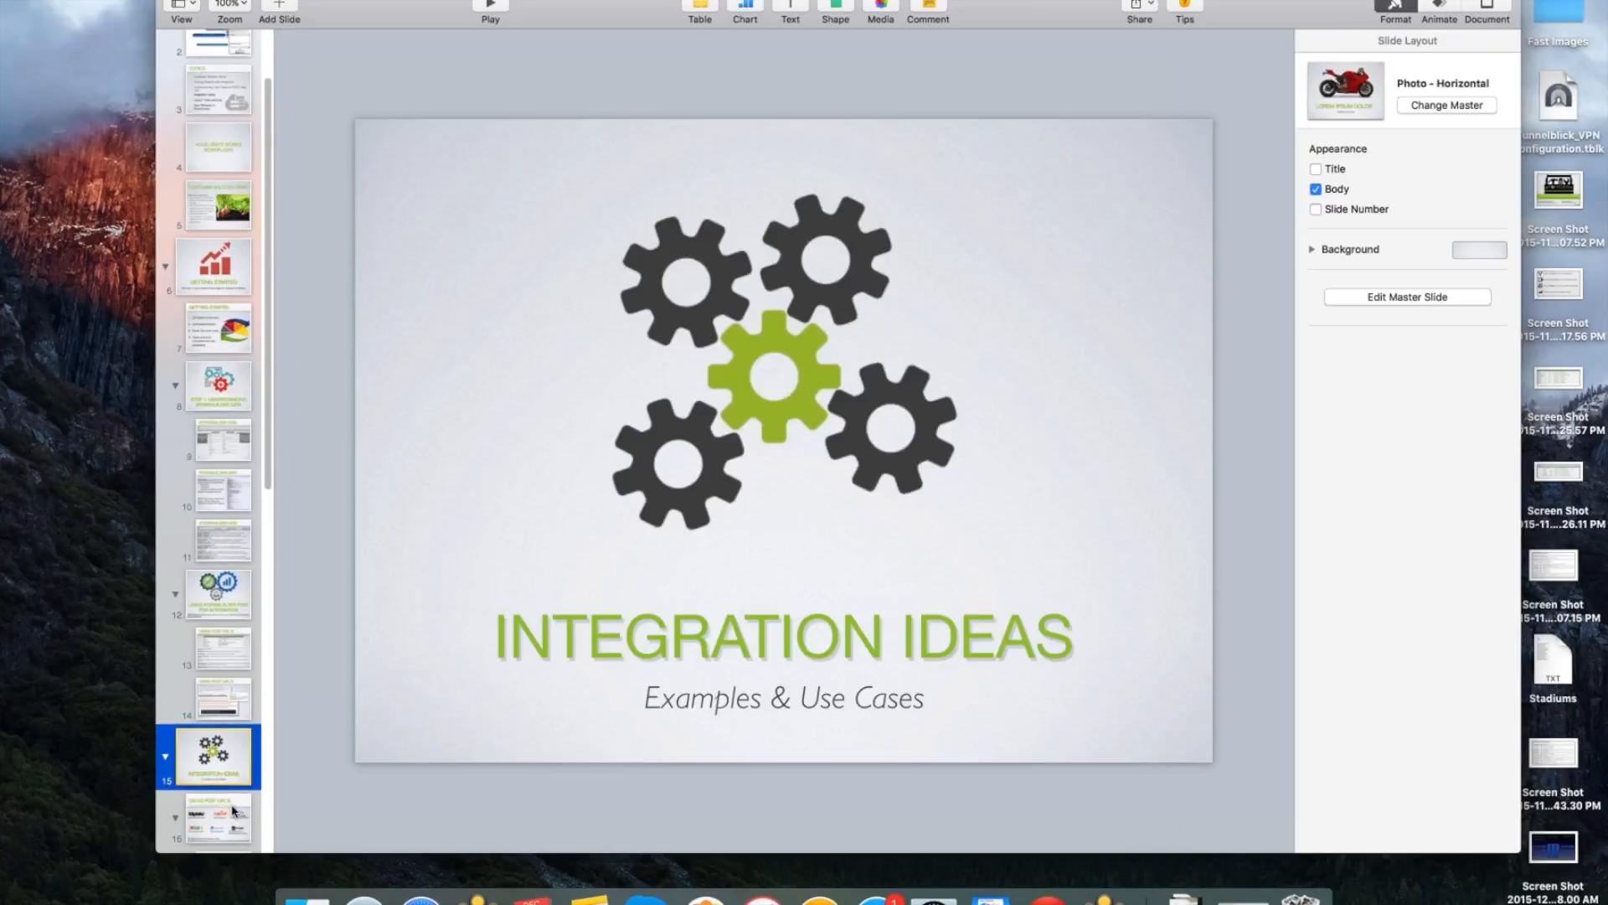
{"action": "scroll", "coordinate": [232, 812], "scroll_direction": "down", "scroll_amount": 3}
{"action": "left_click", "coordinate": [232, 777]}
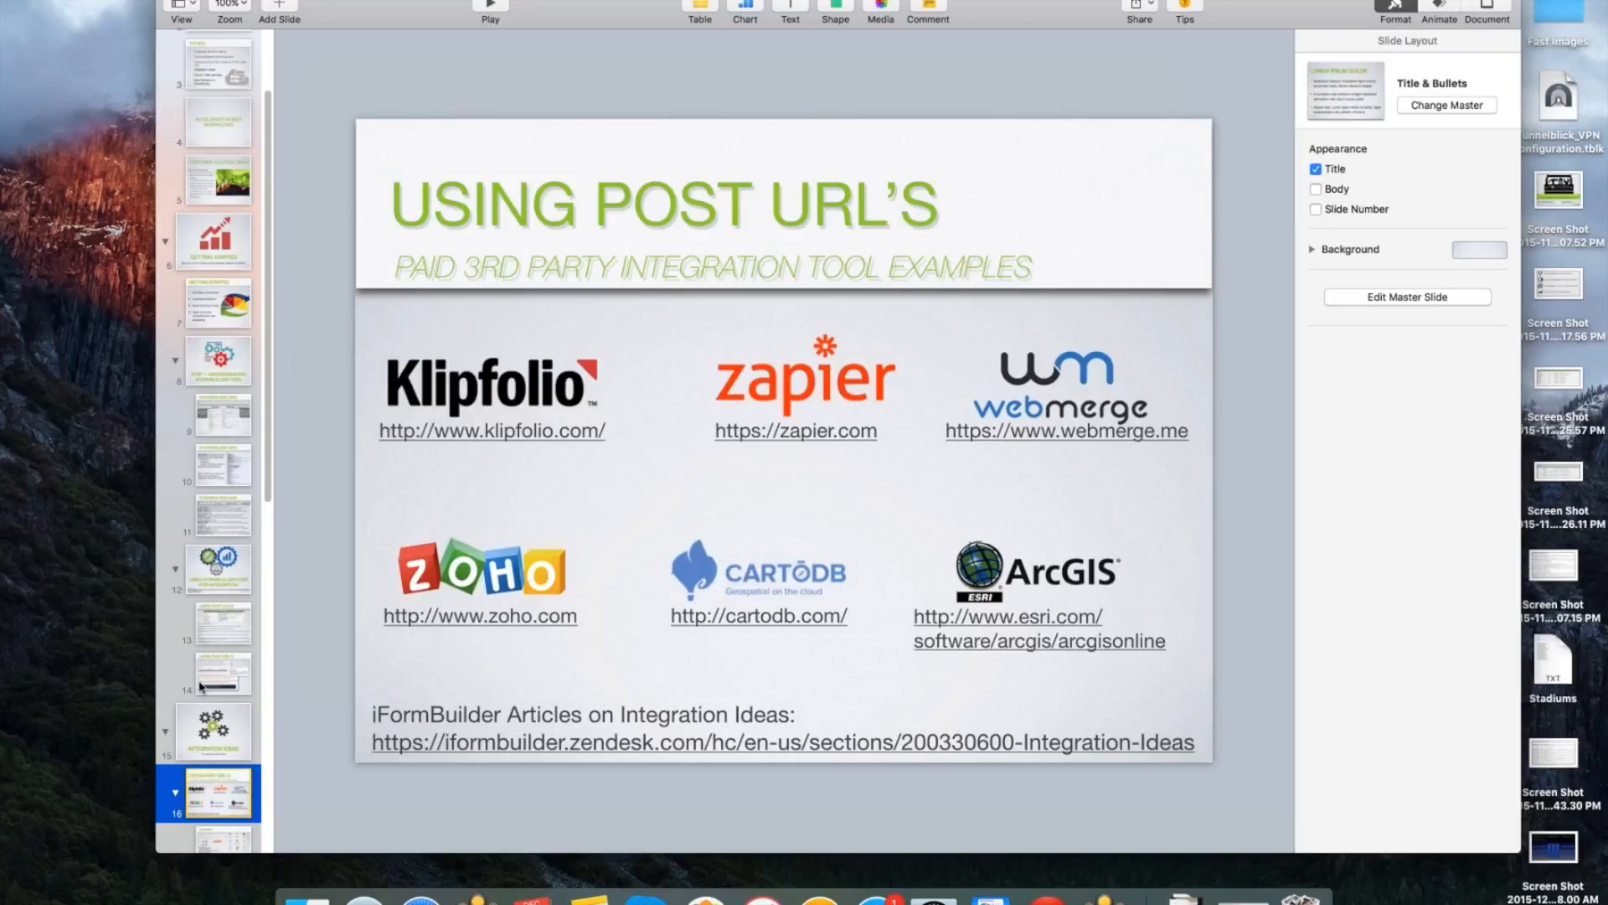
{"action": "scroll", "coordinate": [220, 702], "scroll_direction": "down", "scroll_amount": 3}
{"action": "left_click", "coordinate": [220, 702]}
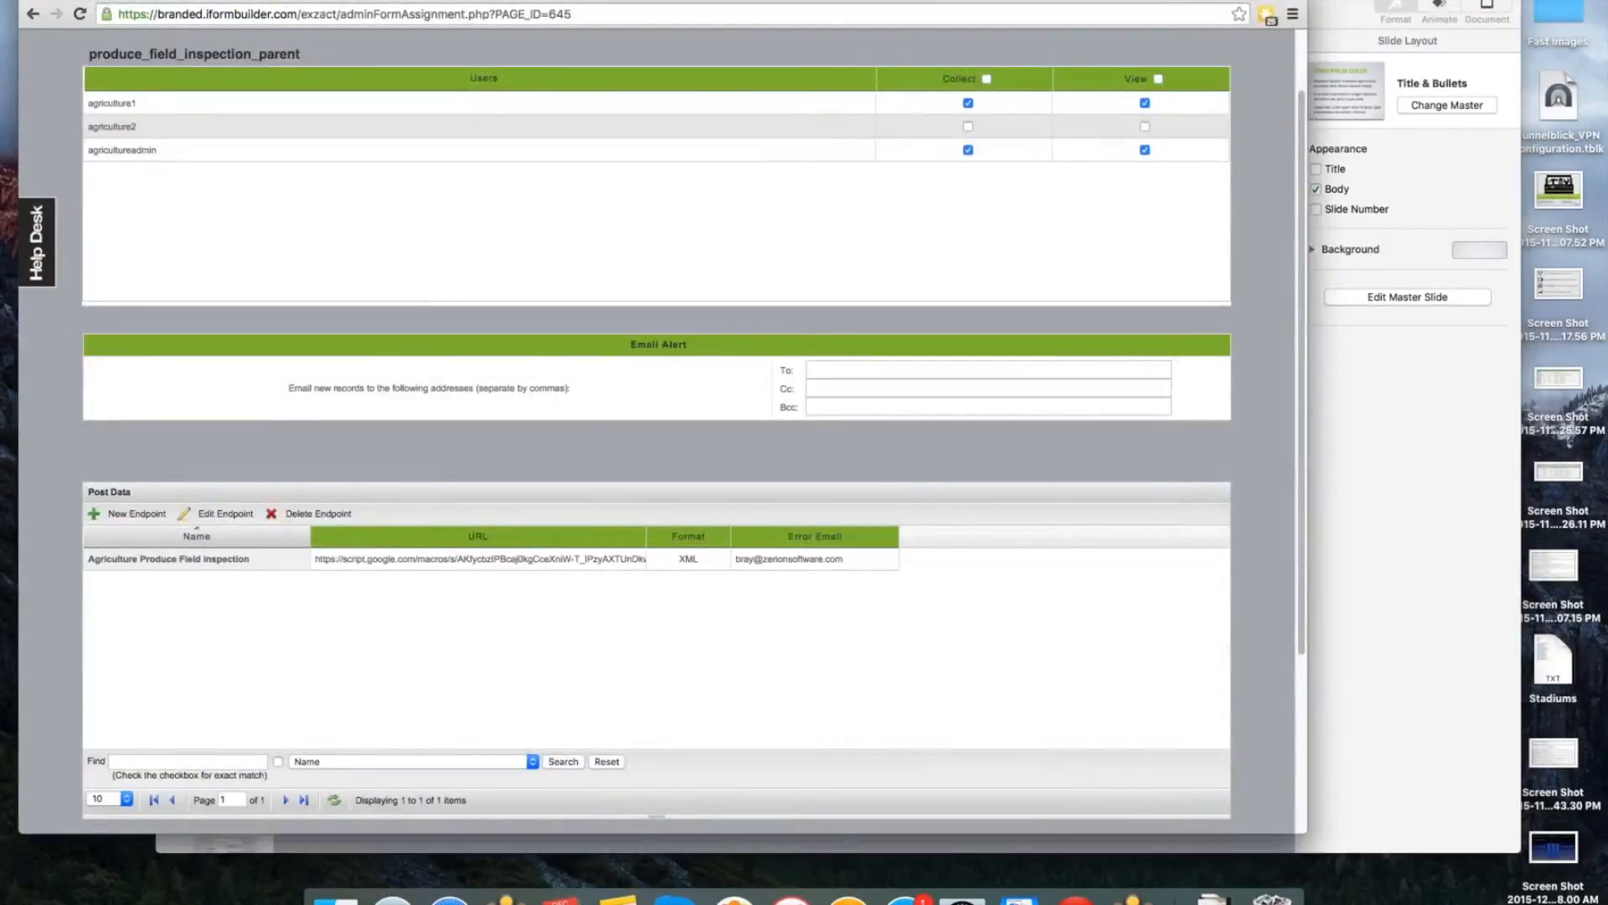
Switch to the browser, open zapier.com in a new tab and log in with the saved account credentials.
{"action": "key", "text": "super+t"}
{"action": "type", "text": "zapier."}
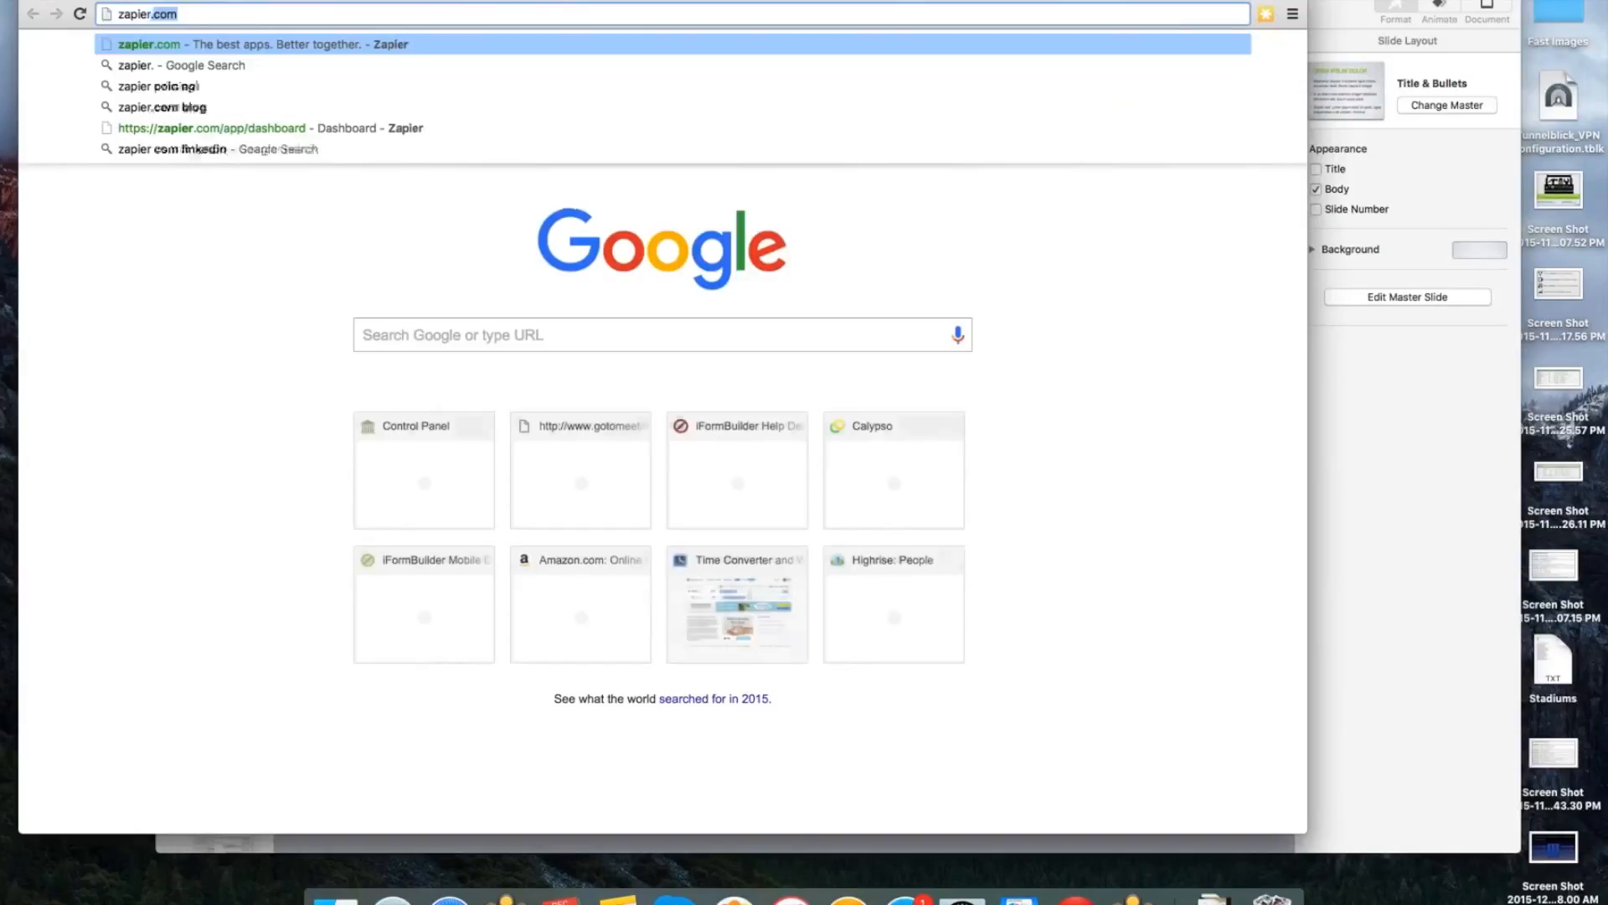
{"action": "key", "text": "Return"}
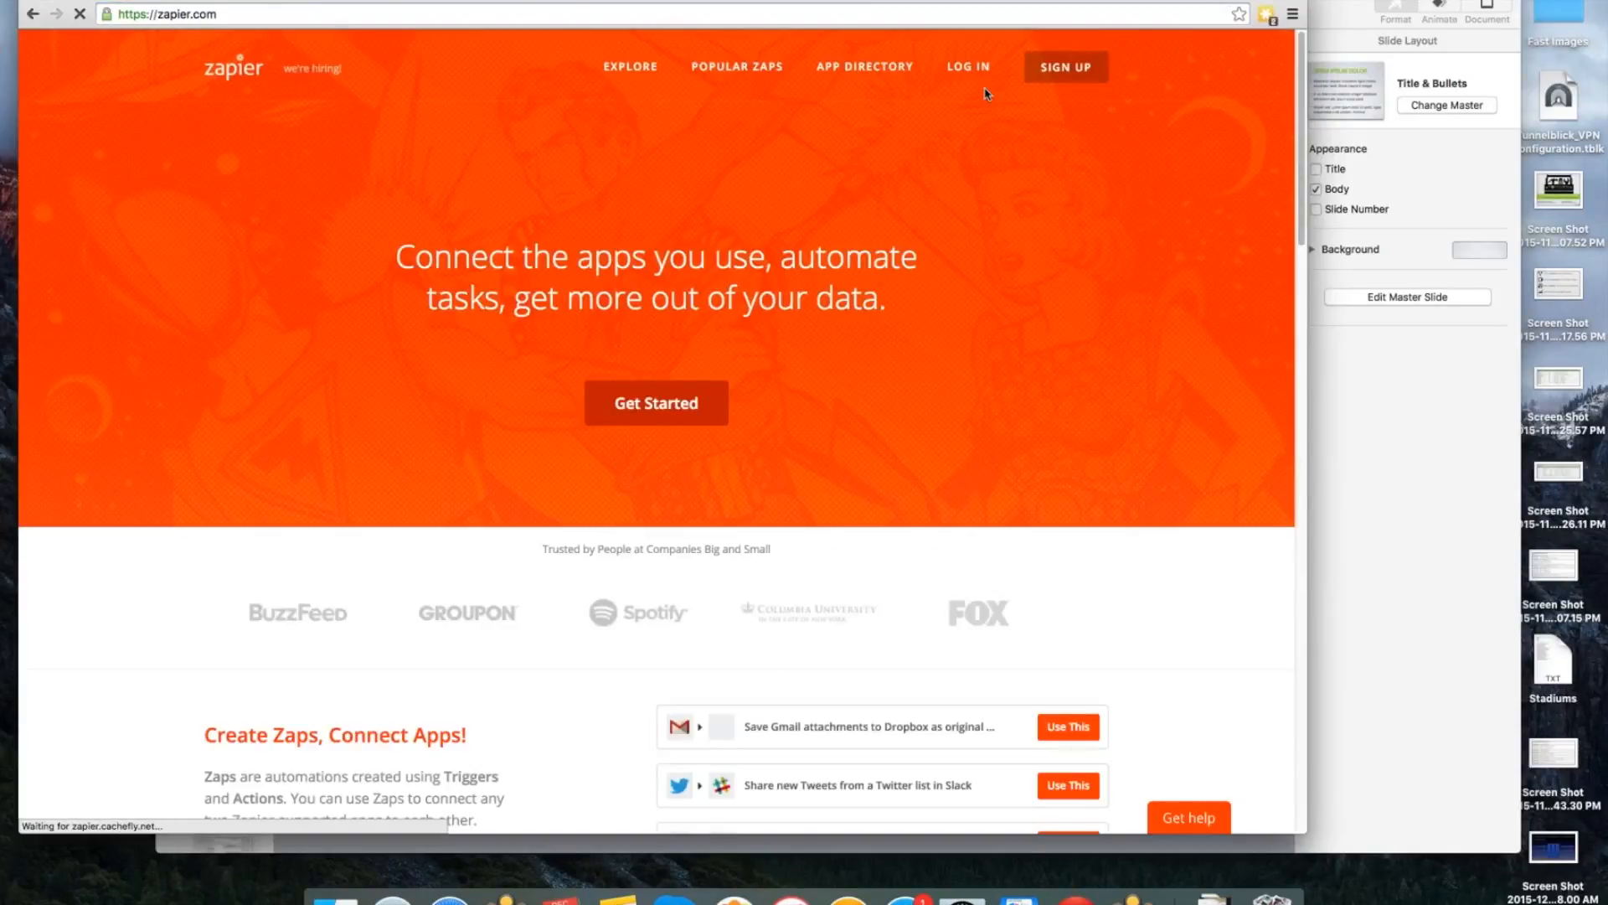
{"action": "left_click", "coordinate": [986, 72]}
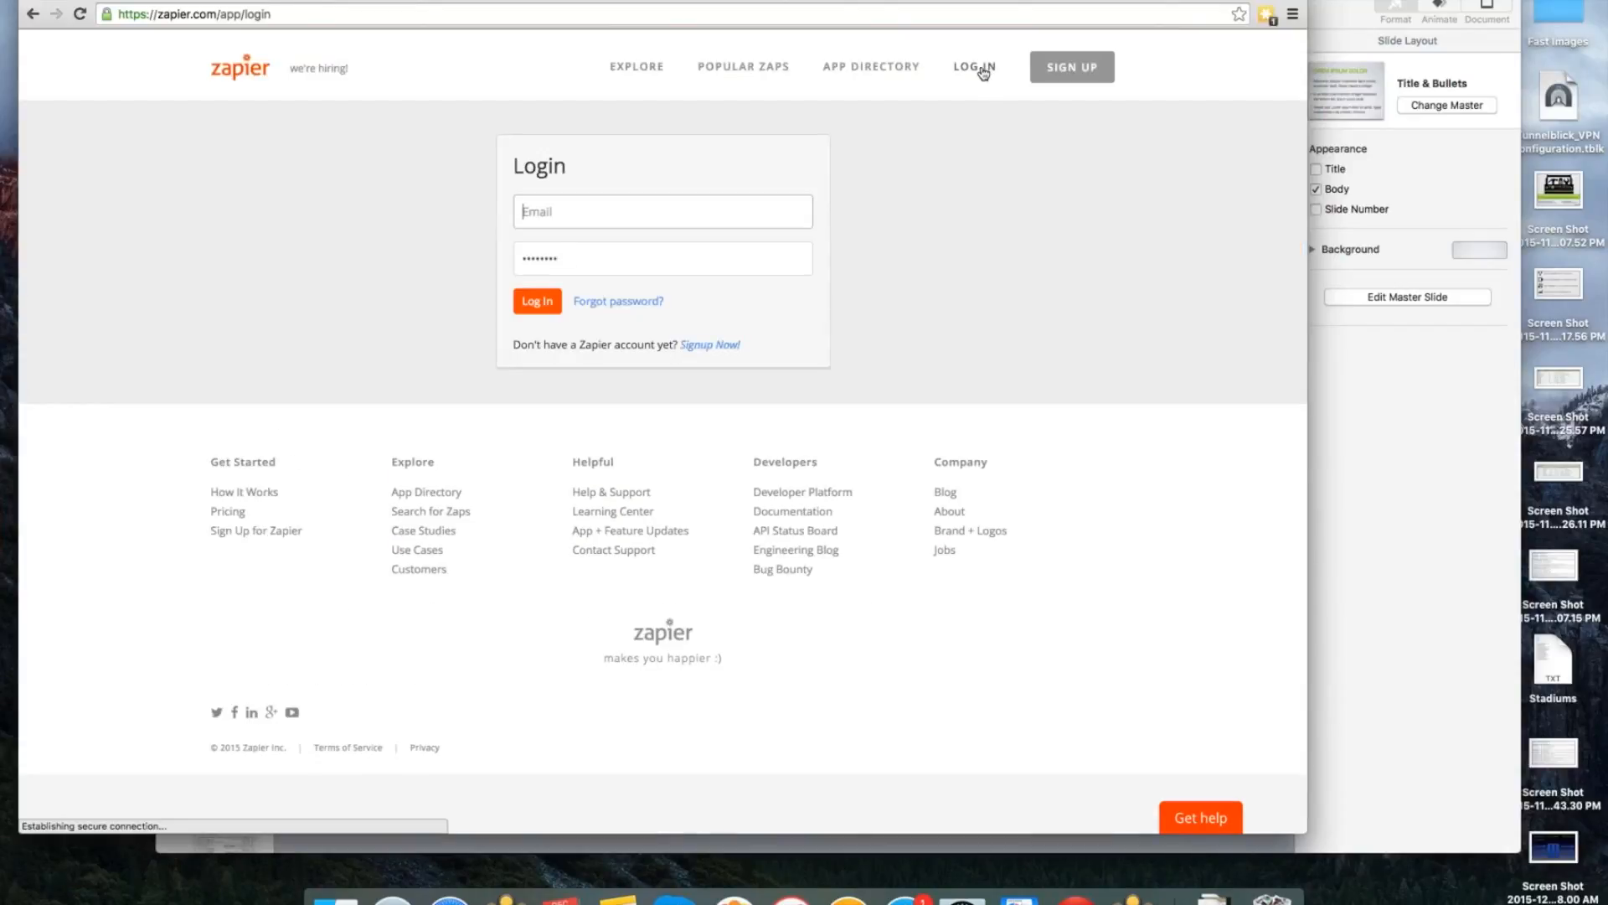
{"action": "left_click", "coordinate": [550, 300]}
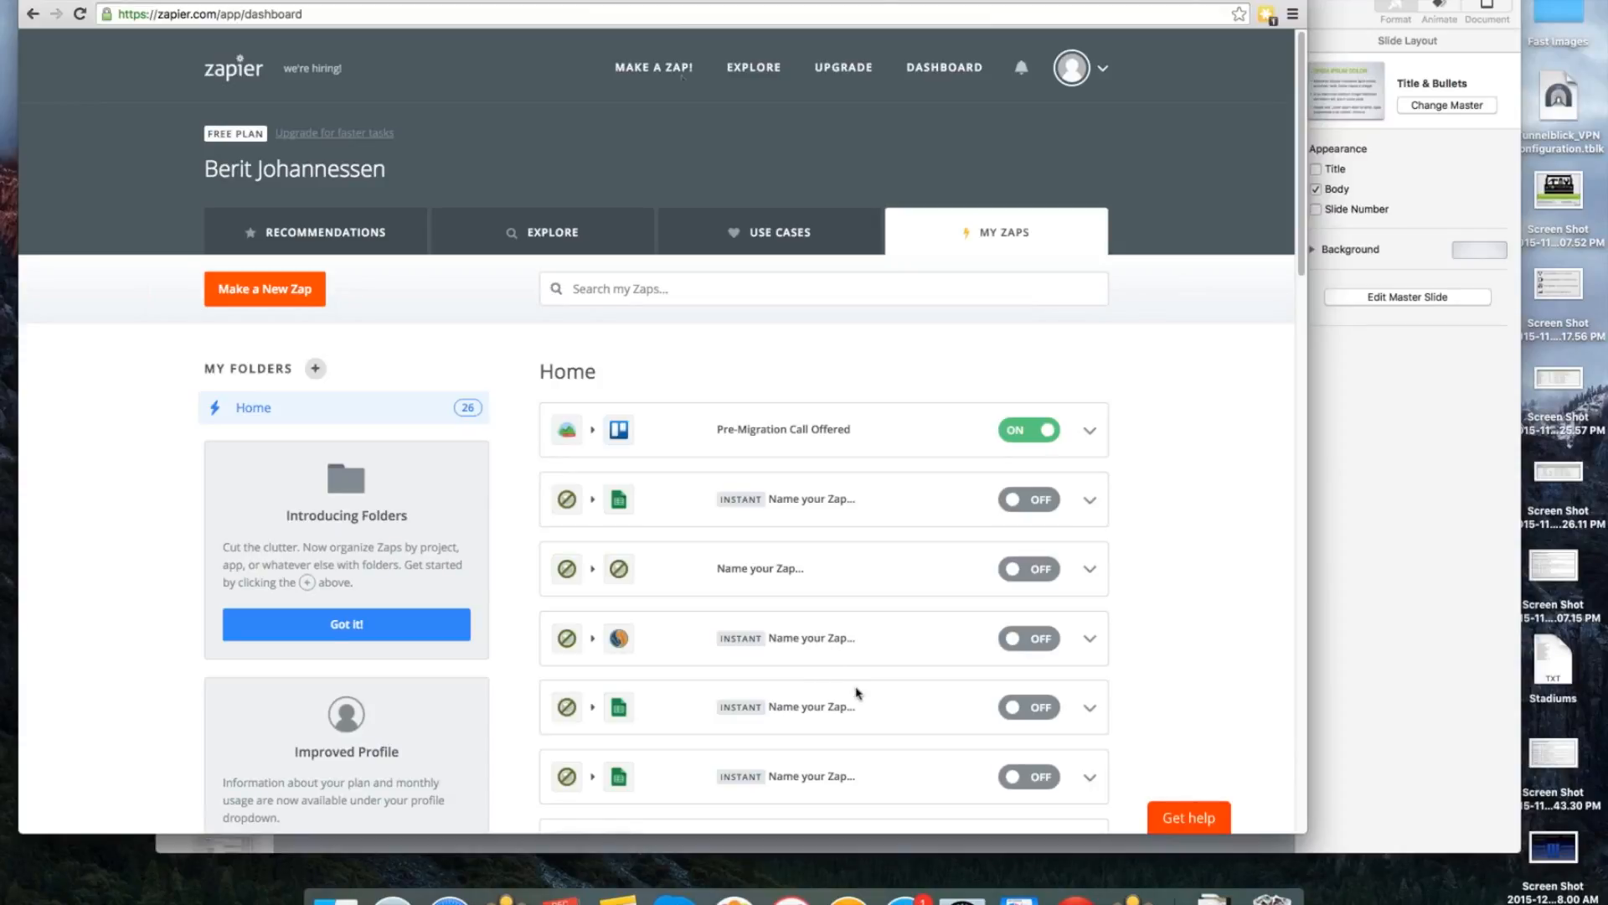
Open Zapier's Explore page and browse the supported apps and the category filters.
{"action": "left_click", "coordinate": [759, 67]}
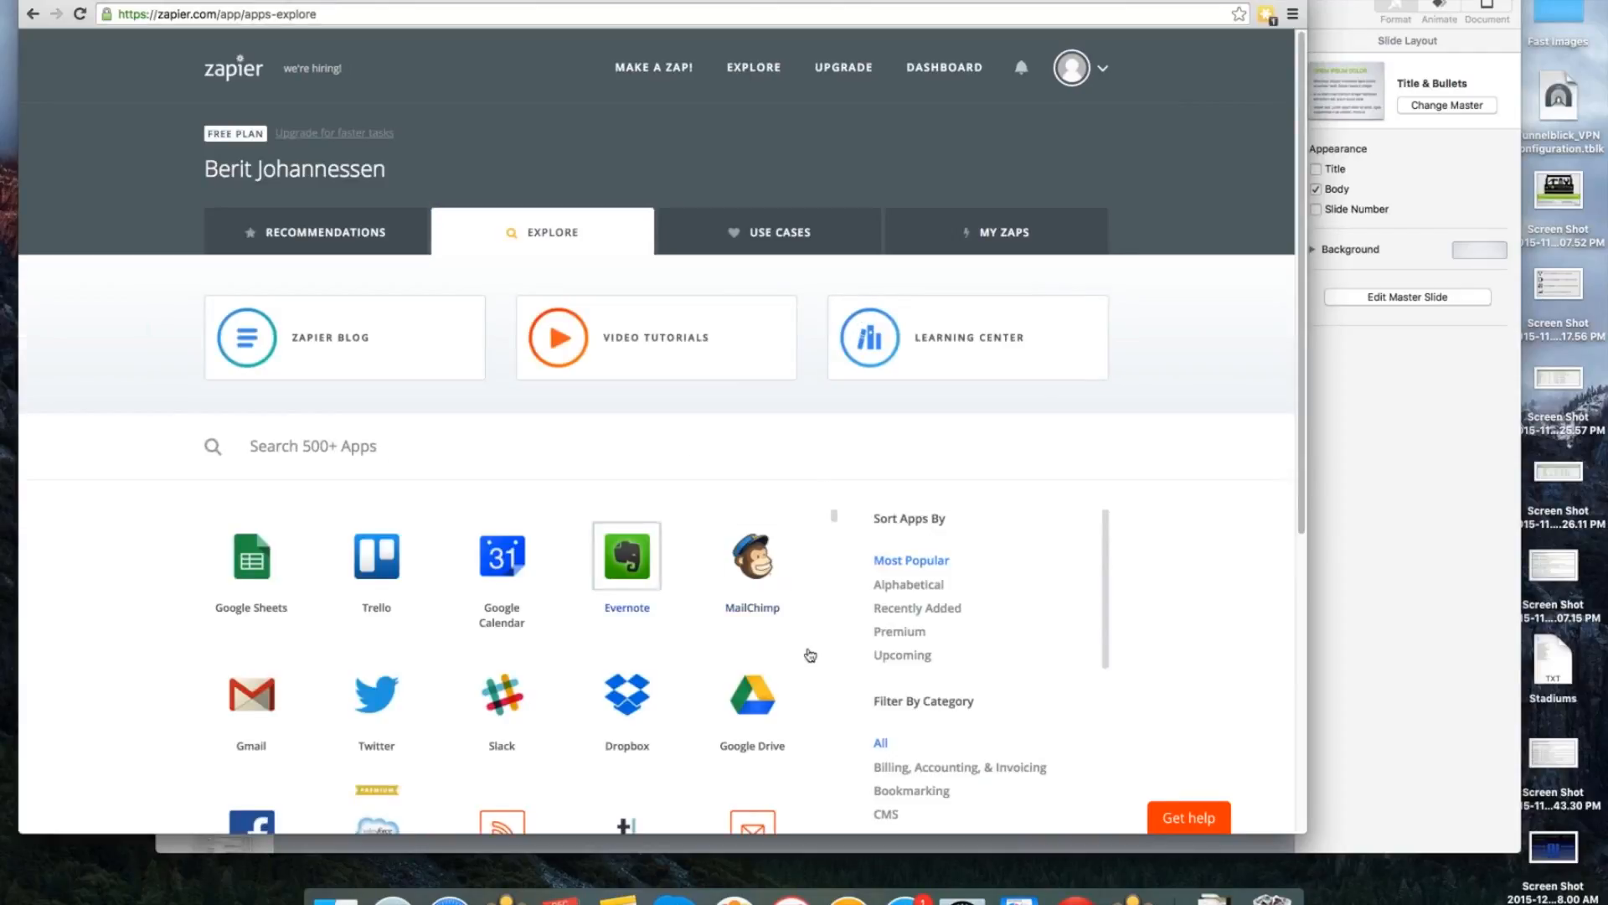
{"action": "scroll", "coordinate": [586, 635], "scroll_direction": "down", "scroll_amount": 3}
{"action": "scroll", "coordinate": [1177, 619], "scroll_direction": "down", "scroll_amount": 3}
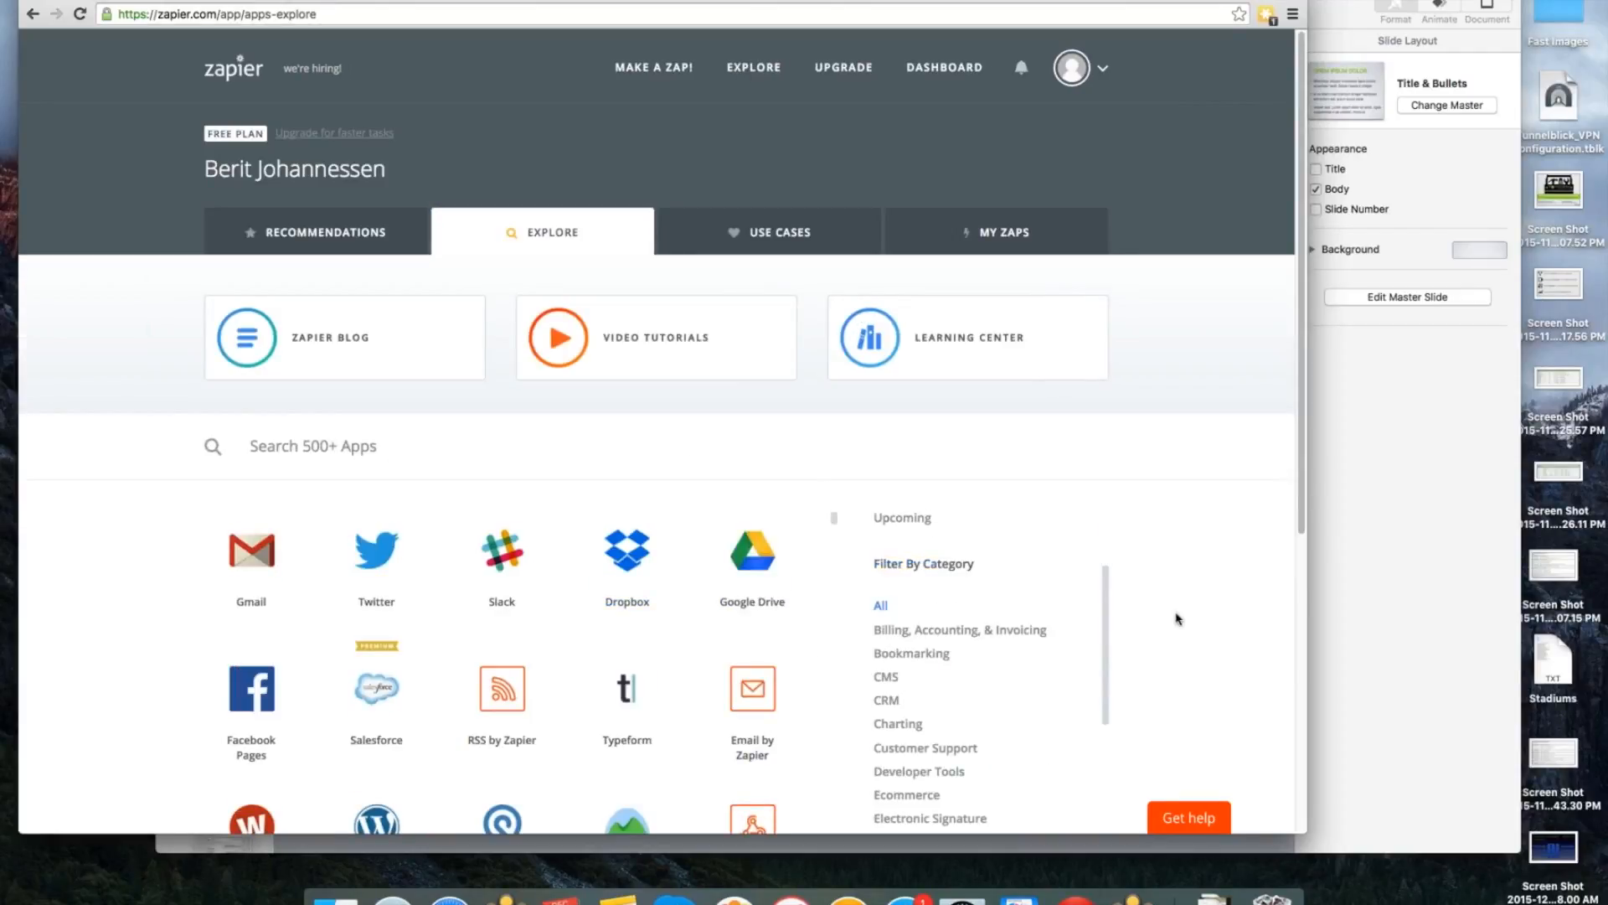
{"action": "scroll", "coordinate": [1177, 619], "scroll_direction": "down", "scroll_amount": 5}
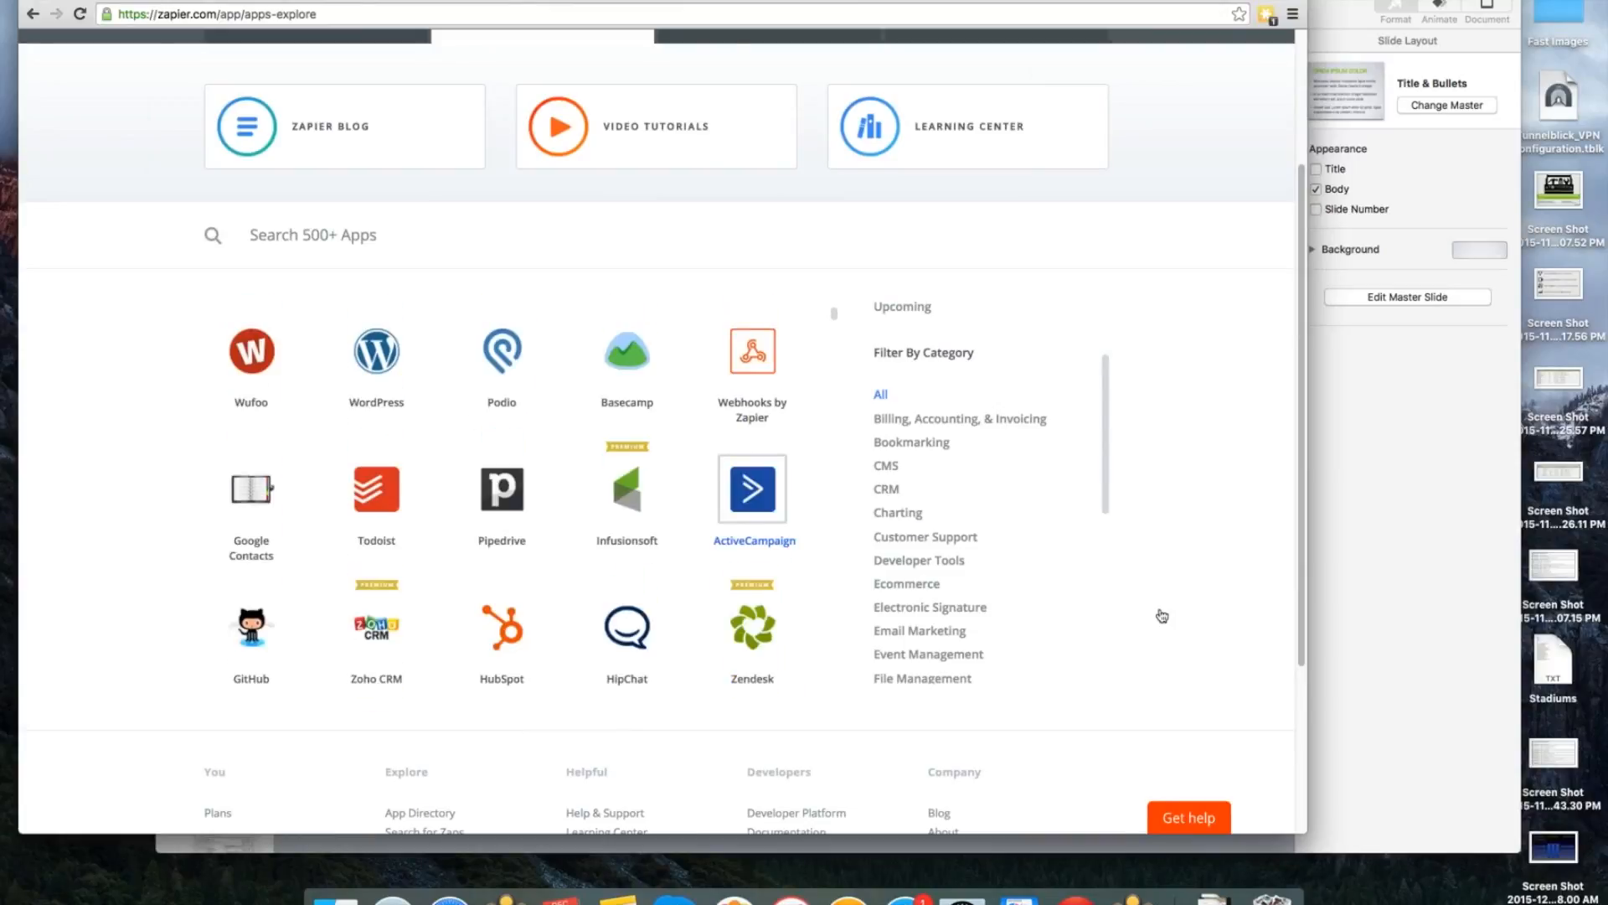
{"action": "scroll", "coordinate": [1046, 568], "scroll_direction": "down", "scroll_amount": 3}
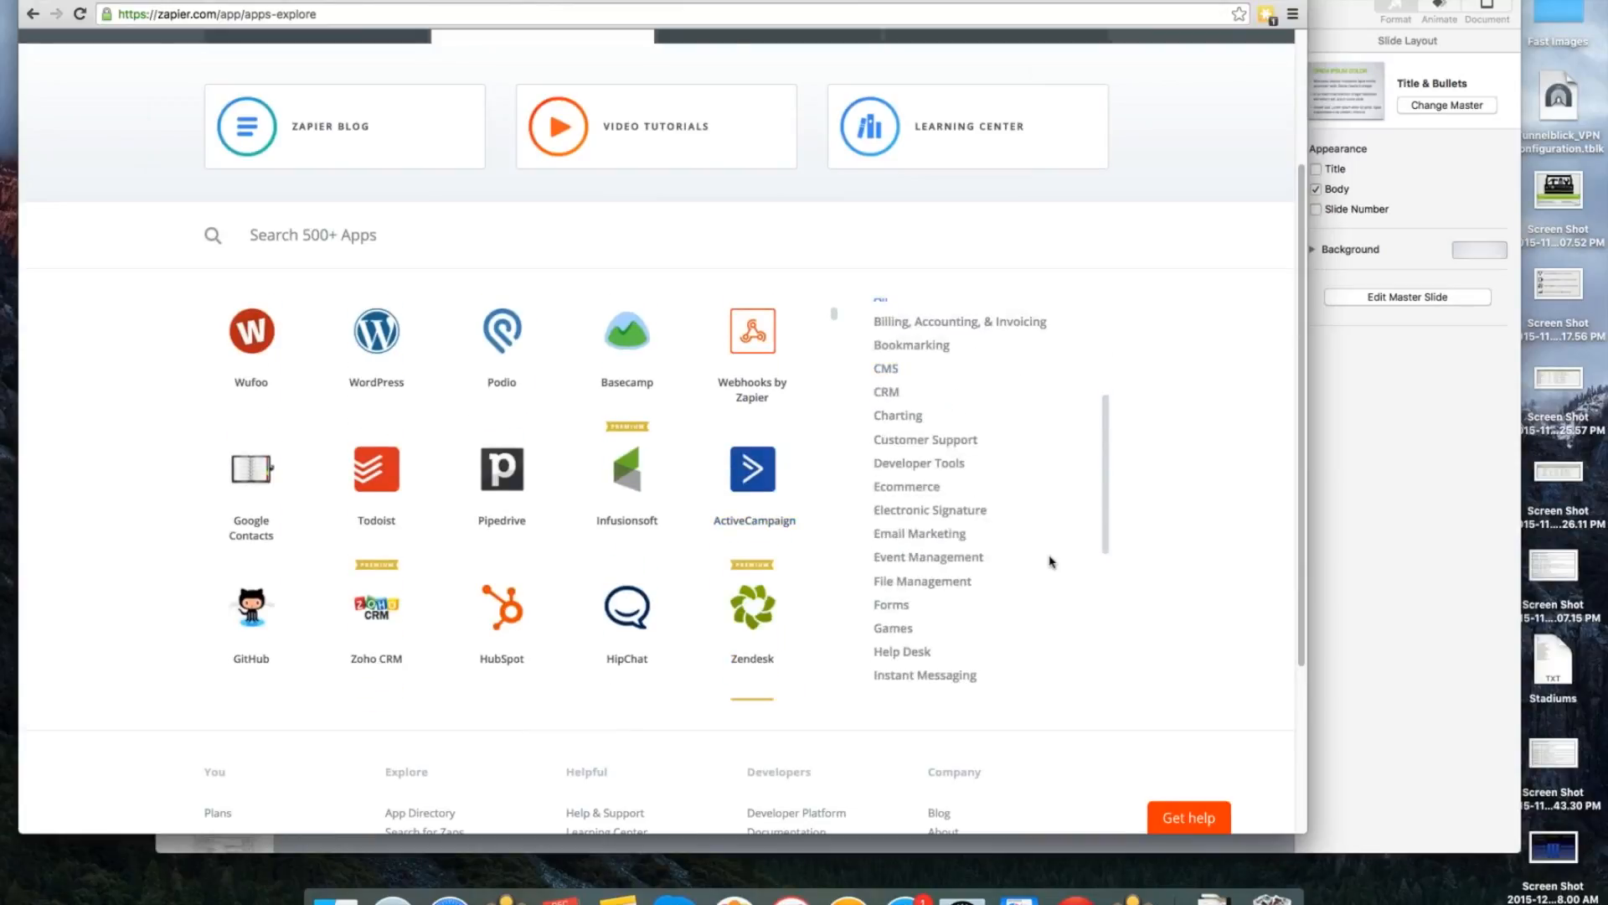
Find "iform" on the Explore page and look through the full list of category filters and the surrounding apps.
{"action": "key", "text": "super+f"}
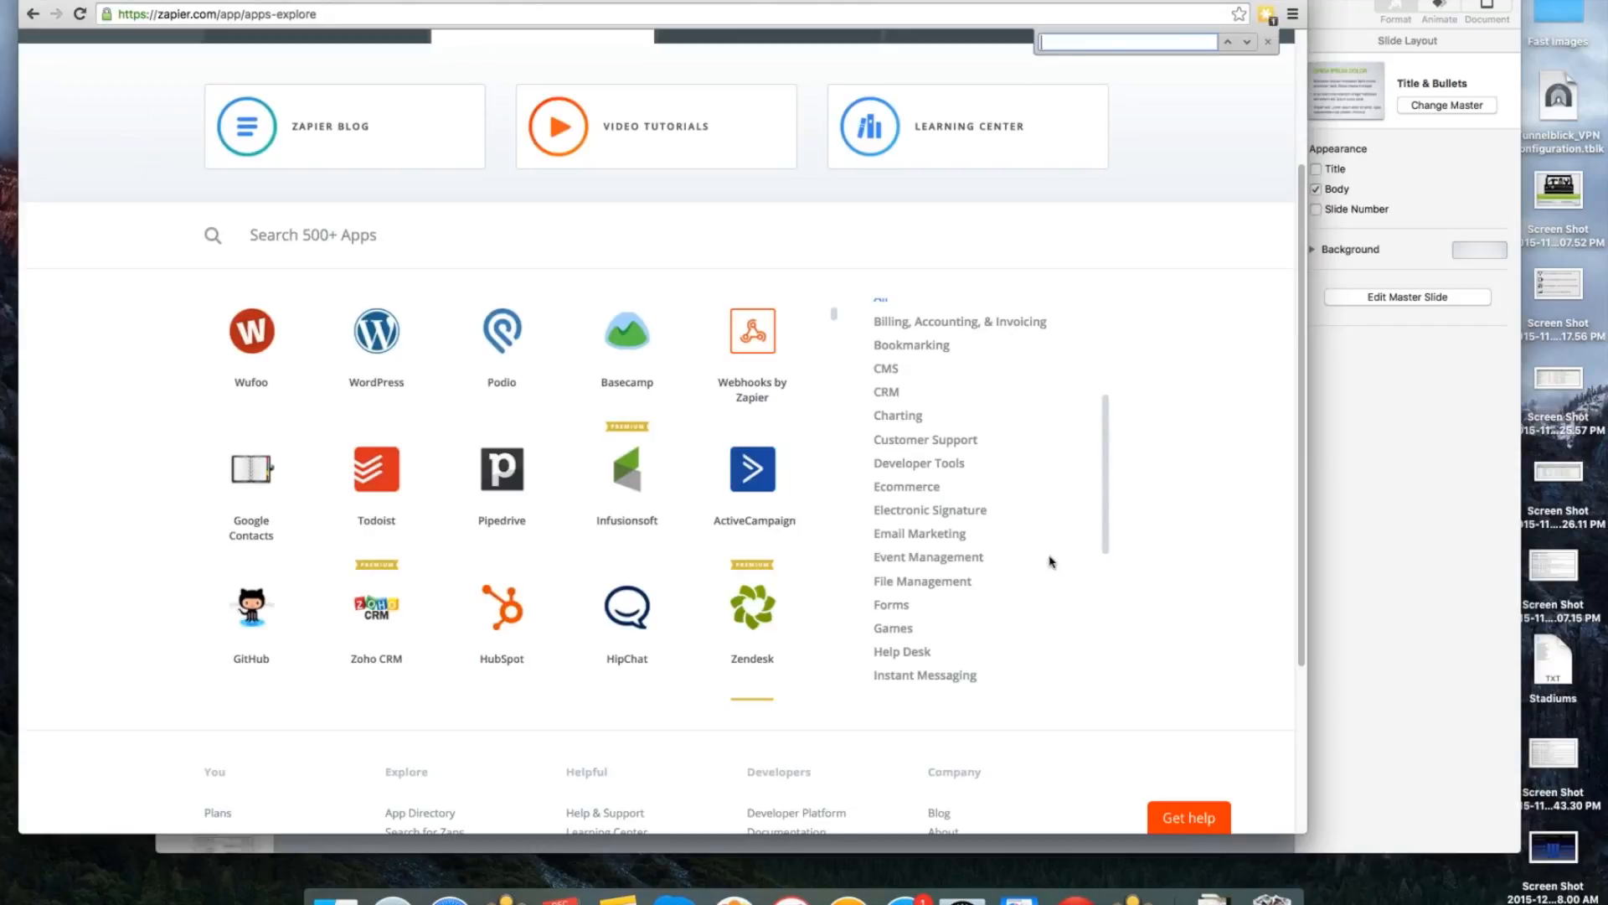
{"action": "type", "text": "ifo"}
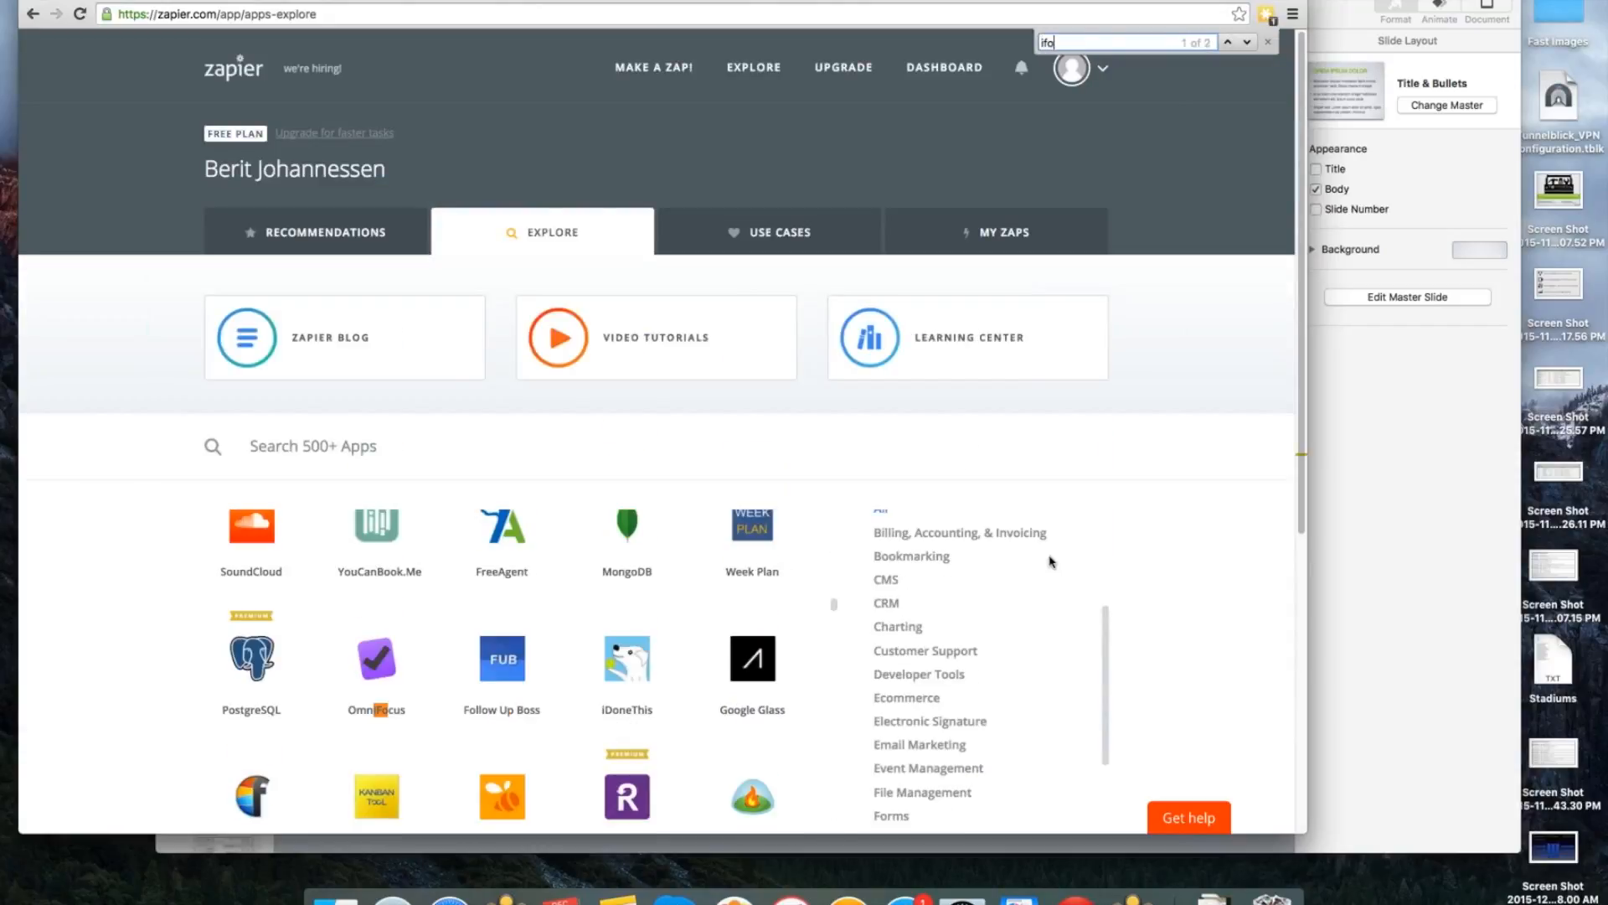
{"action": "type", "text": "rm"}
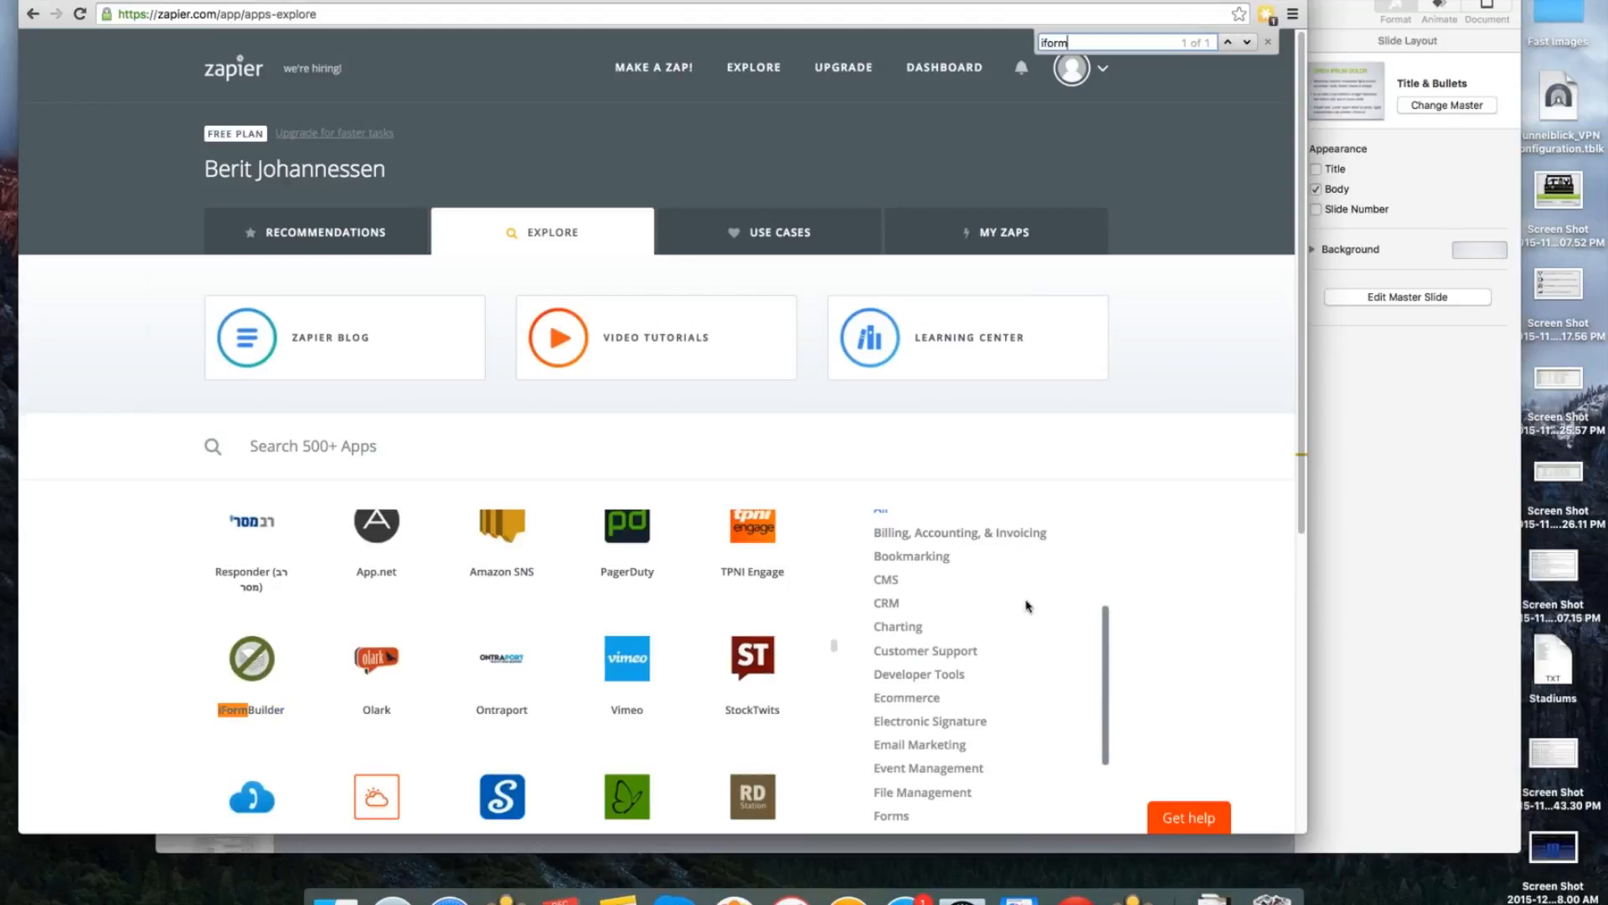
{"action": "scroll", "coordinate": [1062, 600], "scroll_direction": "down", "scroll_amount": 5}
{"action": "scroll", "coordinate": [1061, 600], "scroll_direction": "down", "scroll_amount": 5}
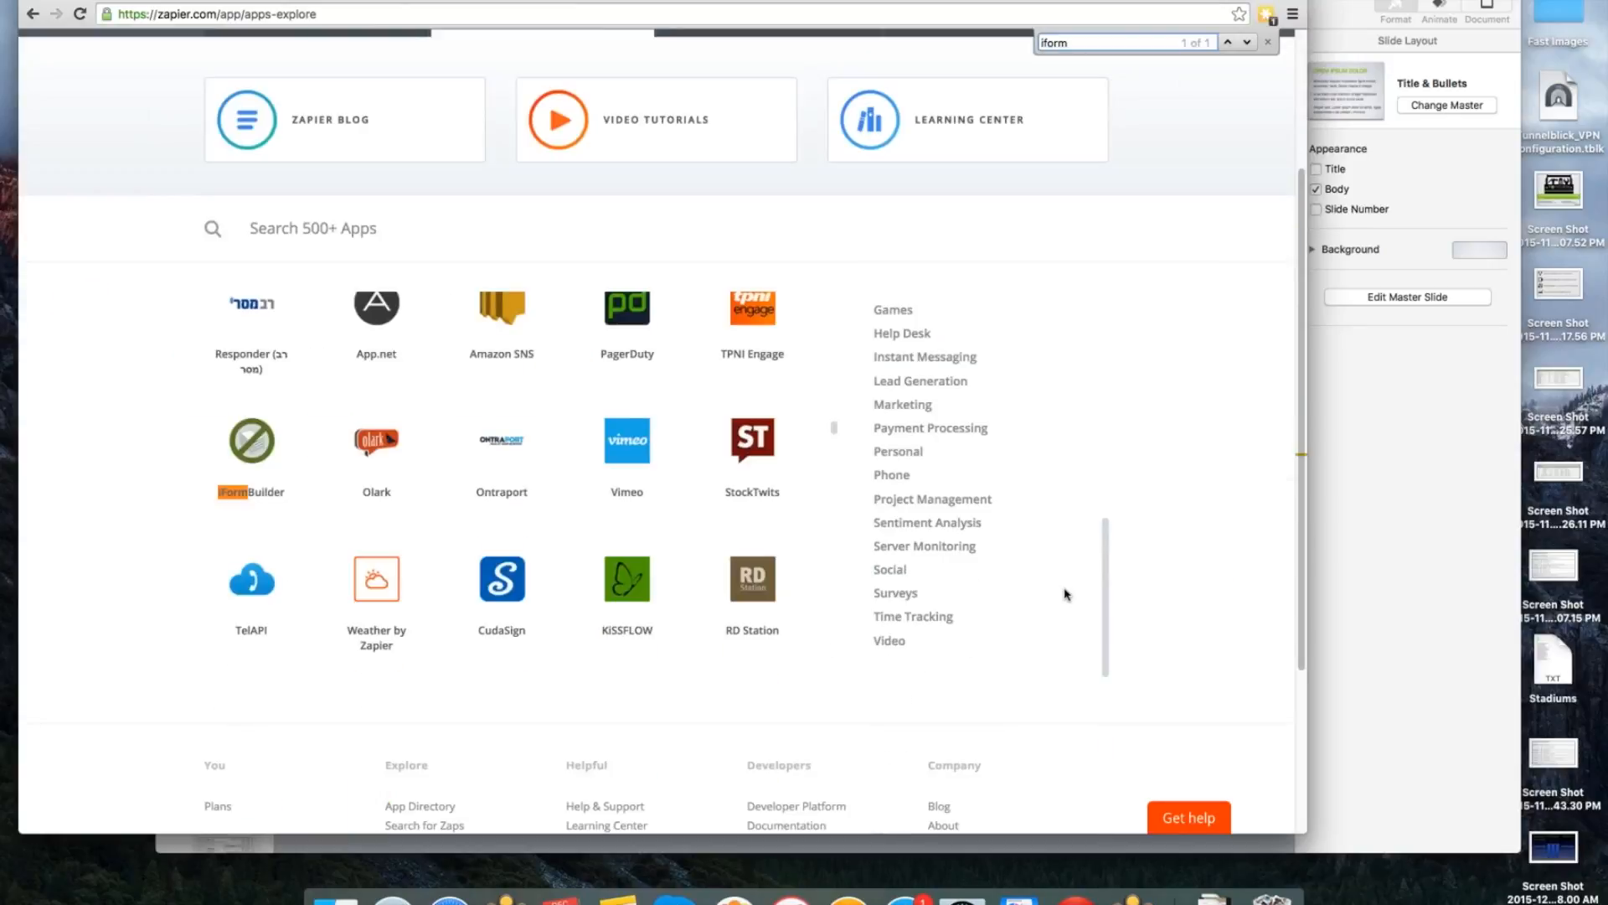
{"action": "scroll", "coordinate": [1066, 593], "scroll_direction": "up", "scroll_amount": 4}
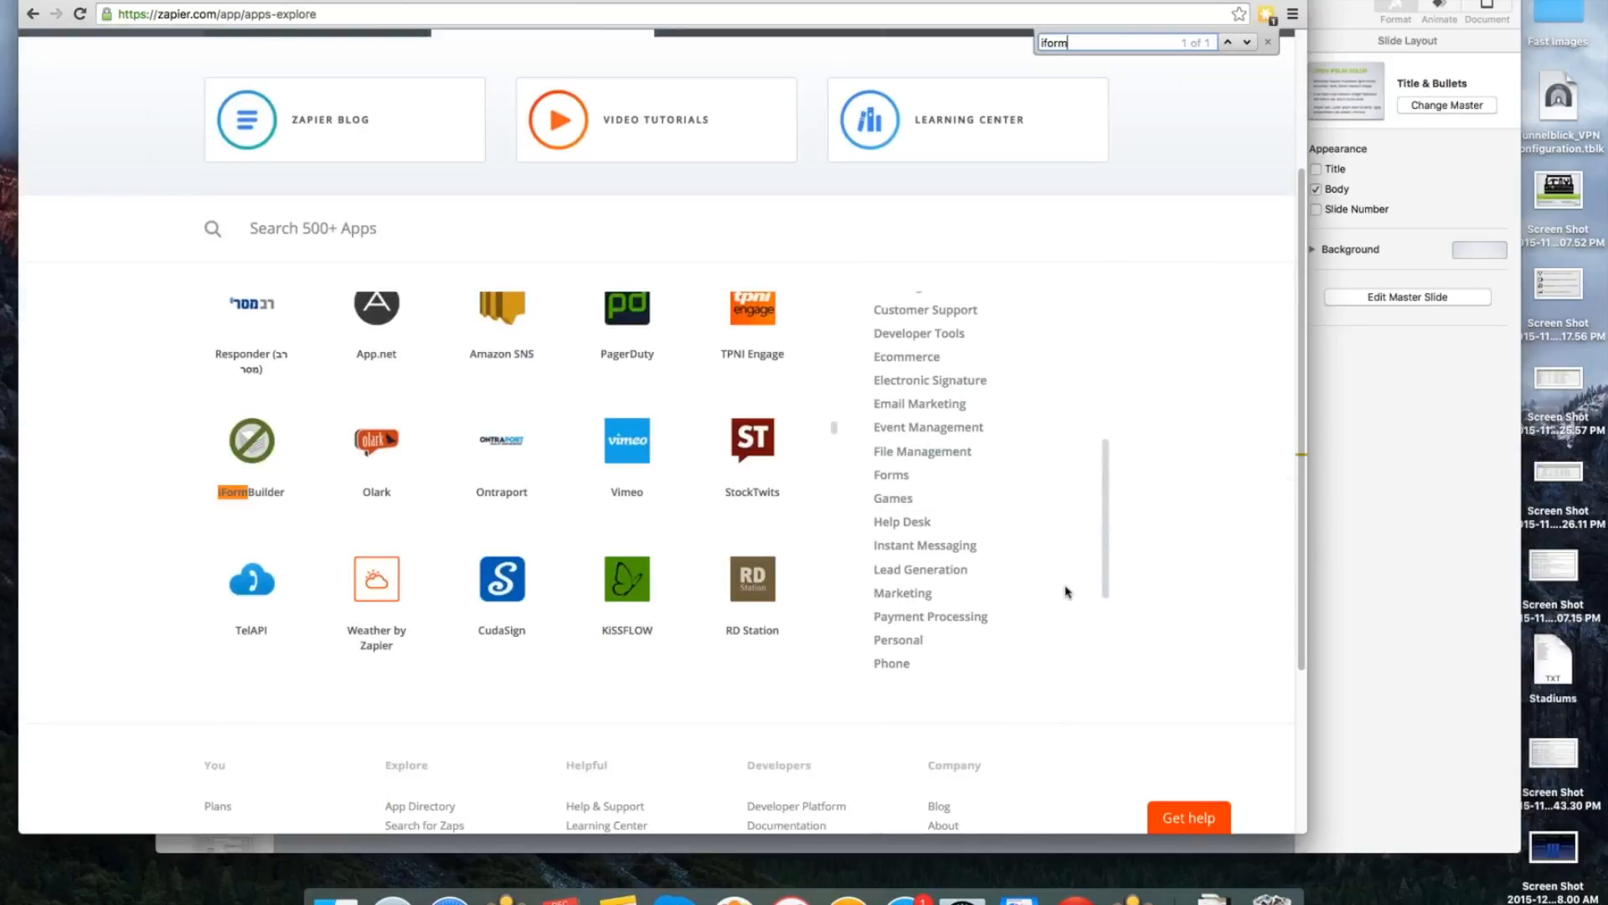
{"action": "scroll", "coordinate": [1067, 593], "scroll_direction": "up", "scroll_amount": 3}
{"action": "scroll", "coordinate": [769, 568], "scroll_direction": "up", "scroll_amount": 4}
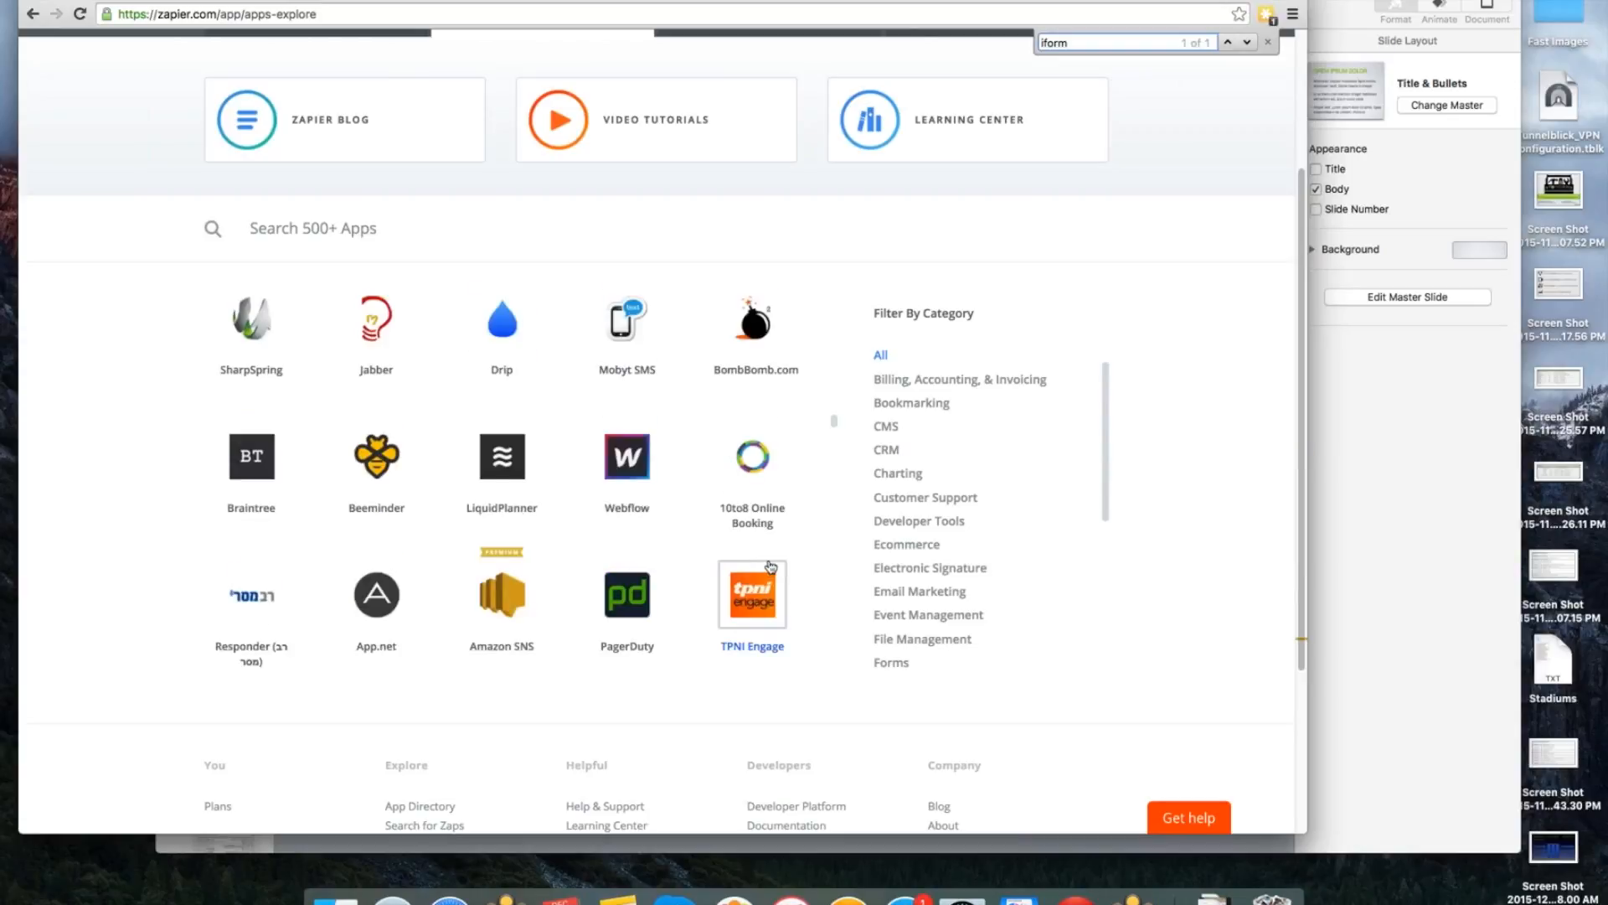
Search the Explore page's app list for "msql" and for "sql".
{"action": "scroll", "coordinate": [769, 567], "scroll_direction": "up", "scroll_amount": 5}
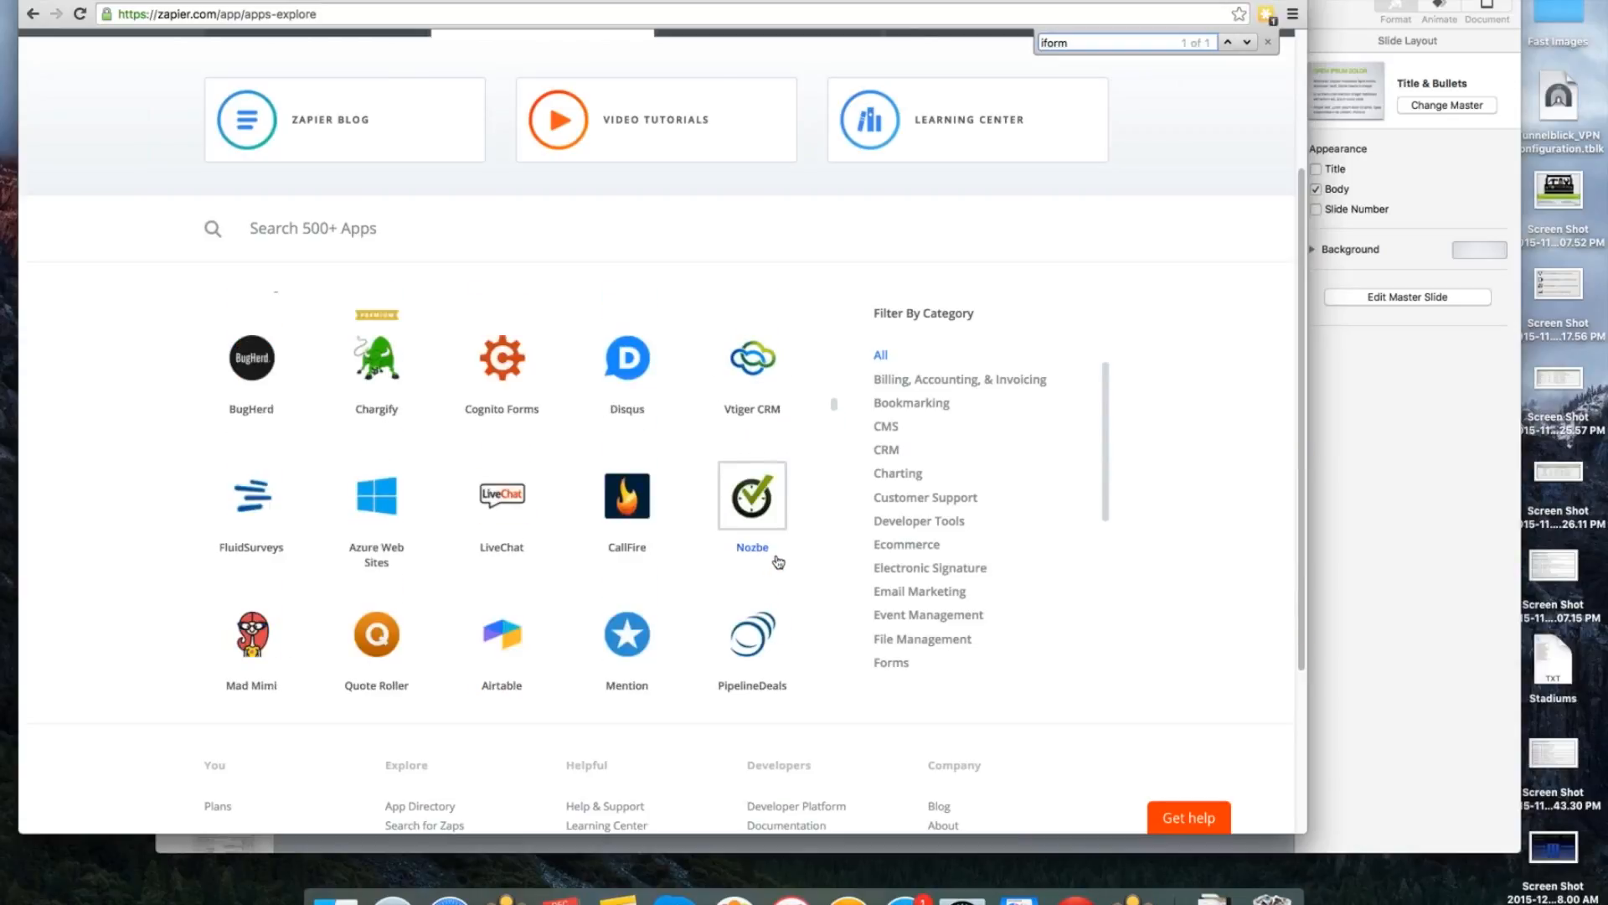
{"action": "scroll", "coordinate": [778, 563], "scroll_direction": "up", "scroll_amount": 6}
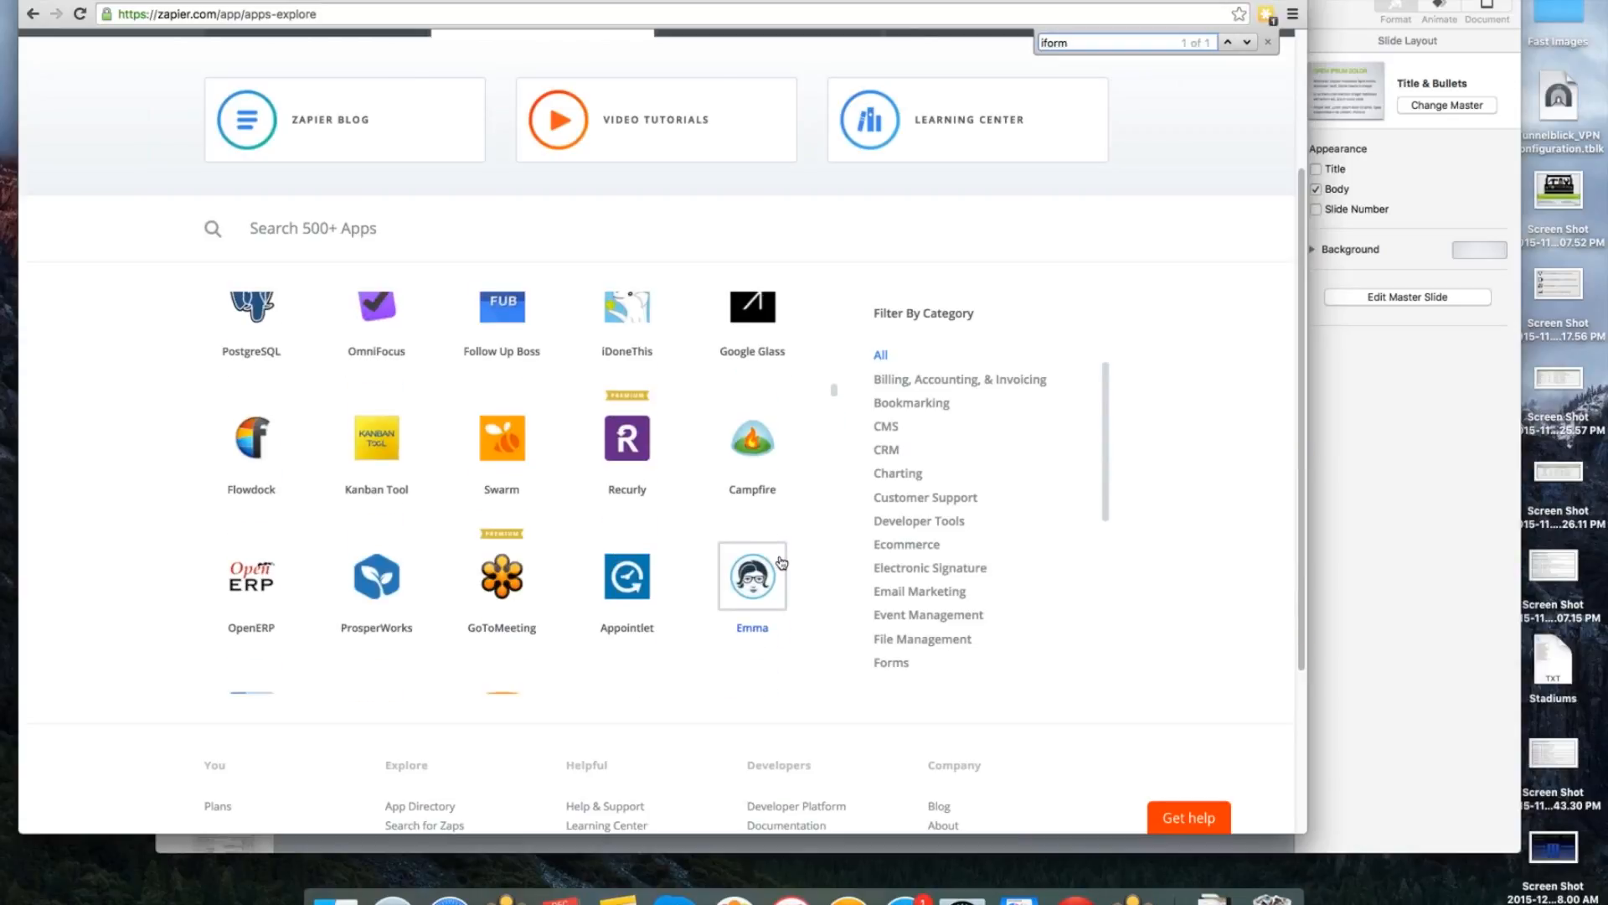
{"action": "scroll", "coordinate": [780, 562], "scroll_direction": "up", "scroll_amount": 3}
{"action": "key", "text": "super+f"}
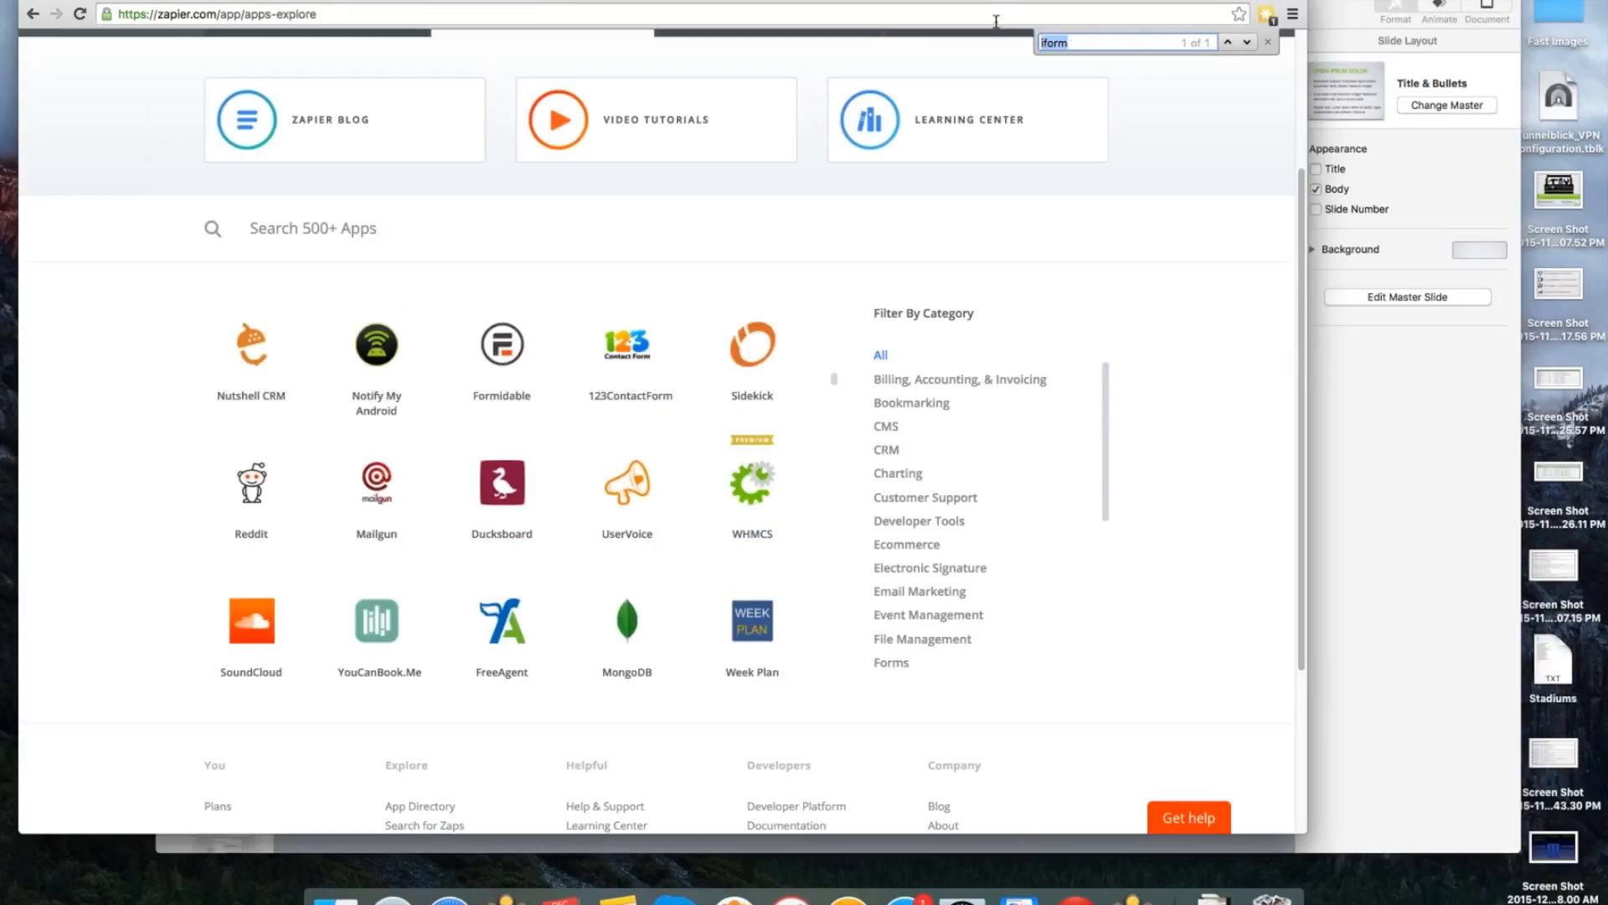
{"action": "type", "text": "ms"}
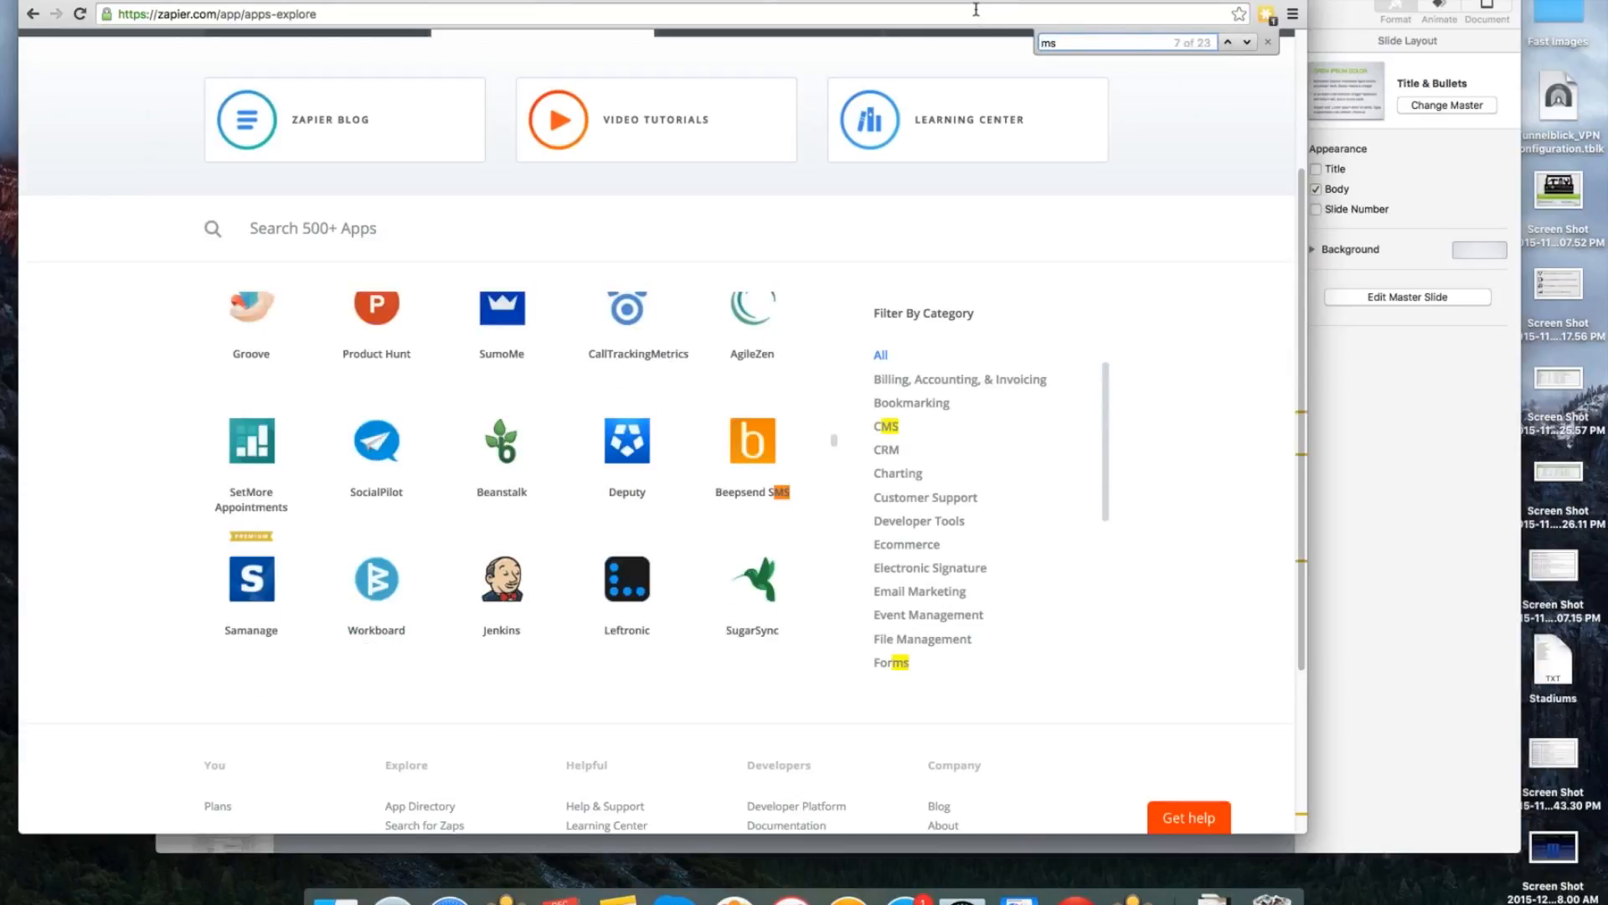
{"action": "type", "text": "ql"}
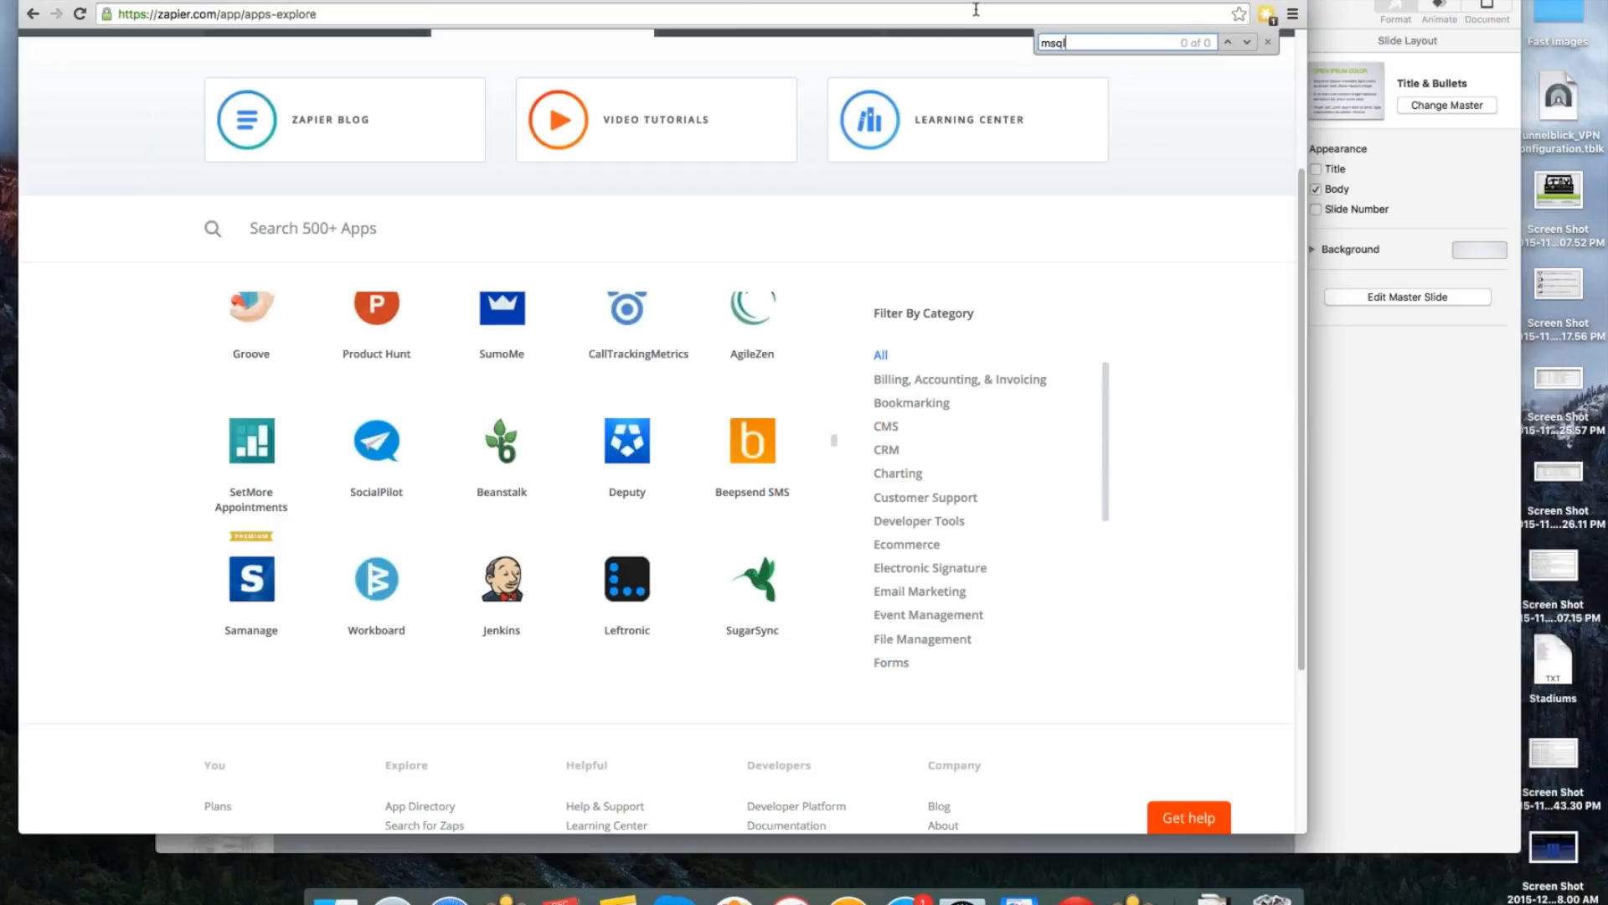
{"action": "key", "text": "BackSpace"}
{"action": "key", "text": "BackSpace"}
{"action": "key", "text": "BackSpace"}
{"action": "key", "text": "BackSpace"}
{"action": "type", "text": "s"}
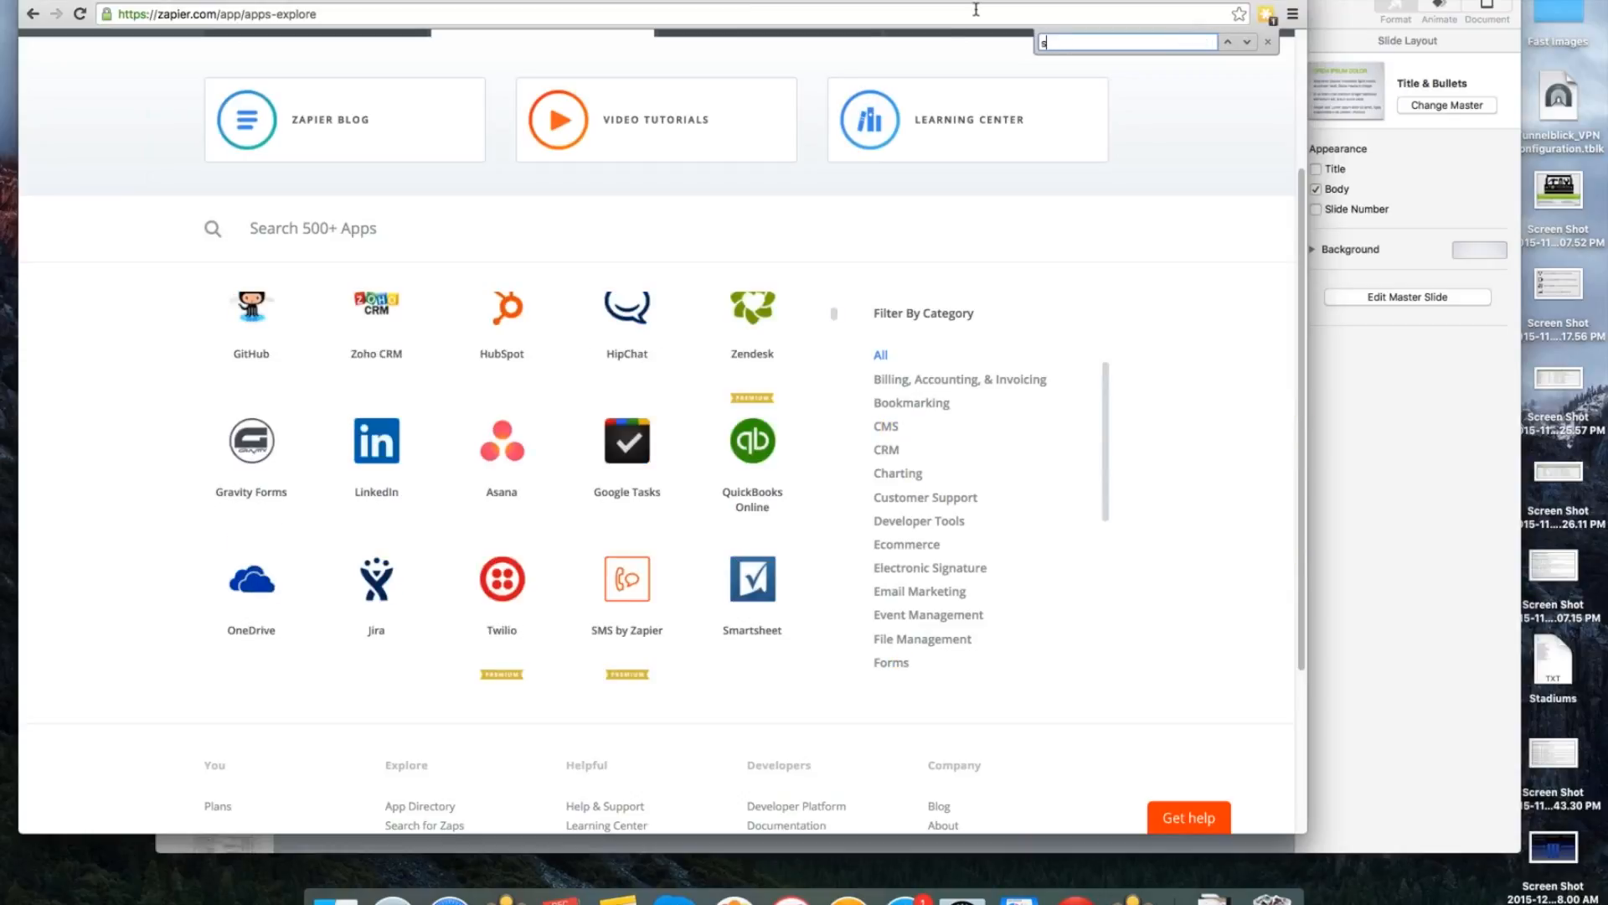
{"action": "type", "text": "ql"}
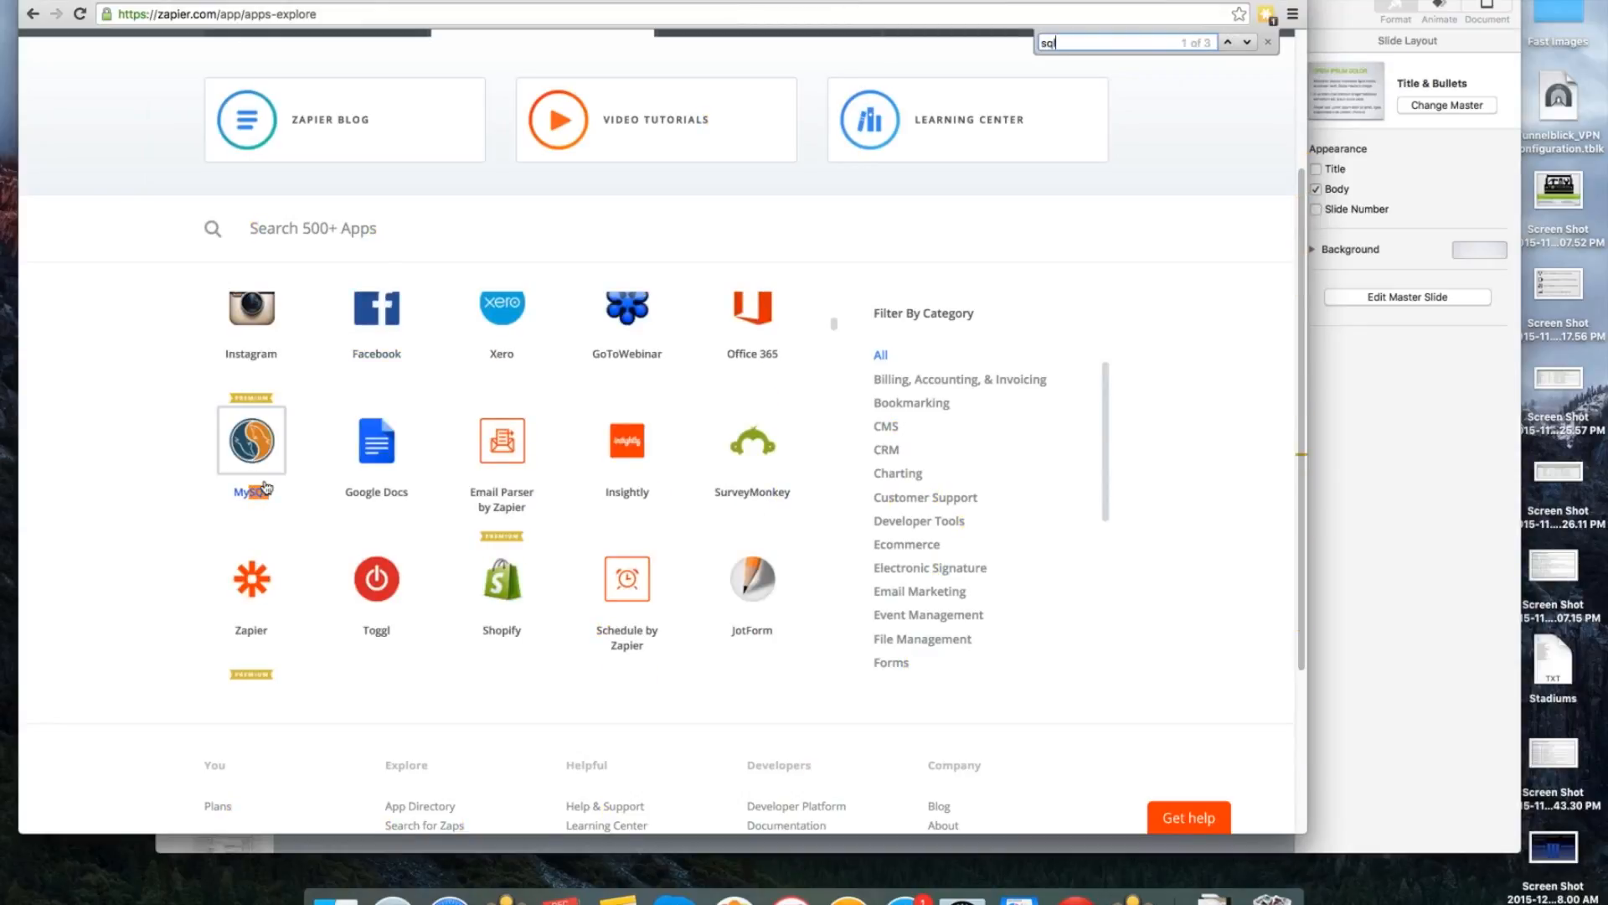
Start a new Zap and choose iFormBuilder as its trigger app.
{"action": "scroll", "coordinate": [1158, 584], "scroll_direction": "up", "scroll_amount": 2}
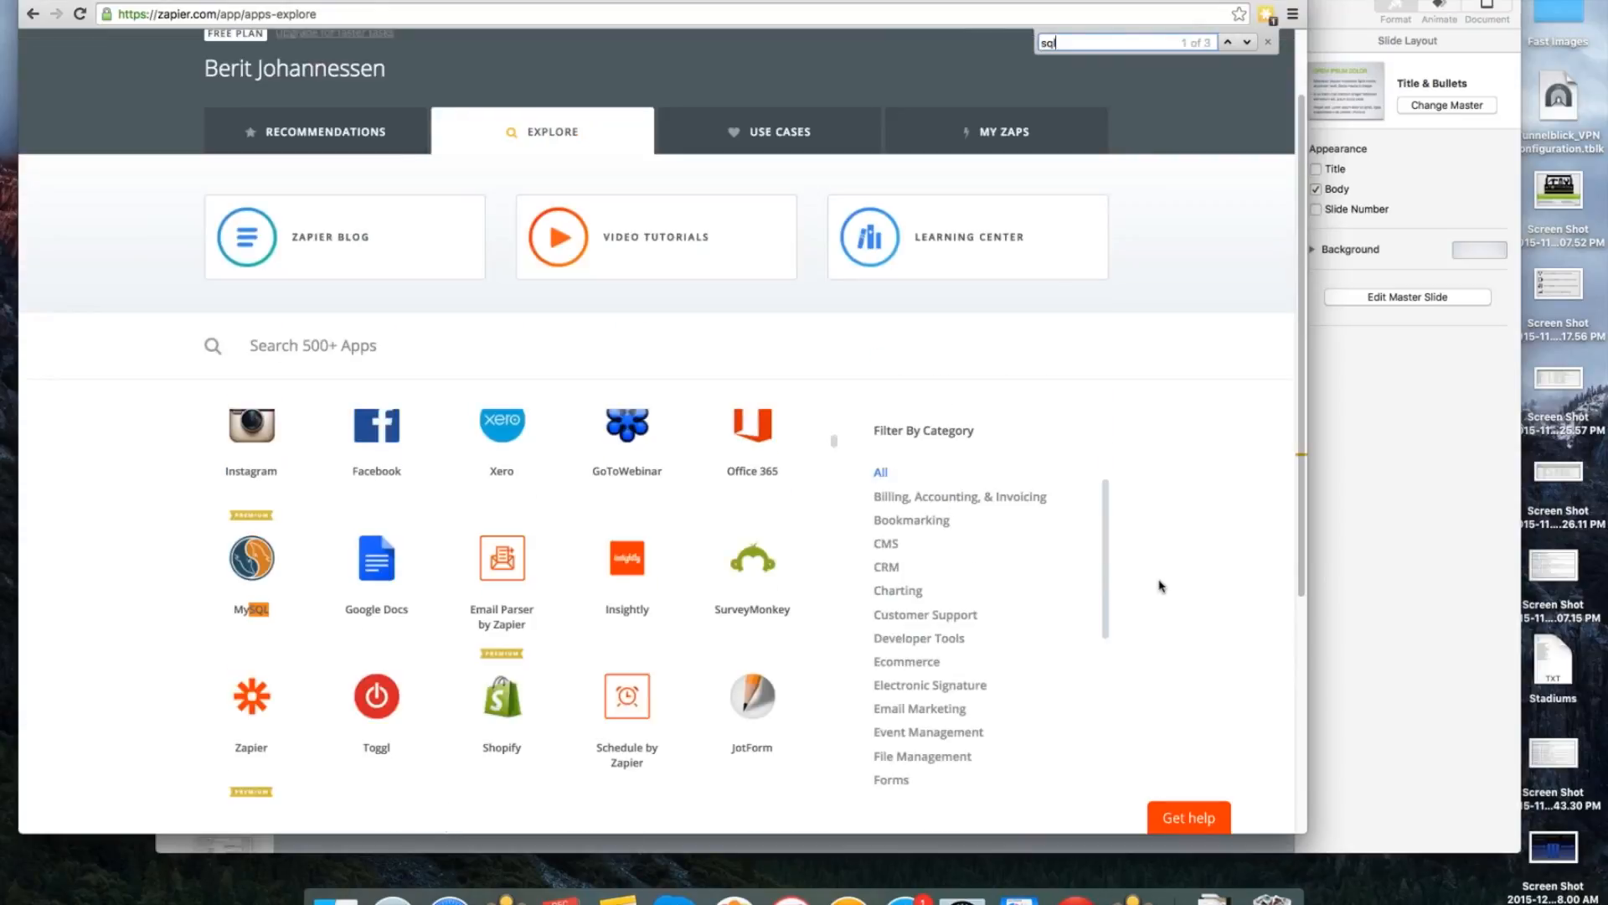
{"action": "scroll", "coordinate": [1162, 586], "scroll_direction": "up", "scroll_amount": 1}
{"action": "scroll", "coordinate": [1163, 586], "scroll_direction": "up", "scroll_amount": 2}
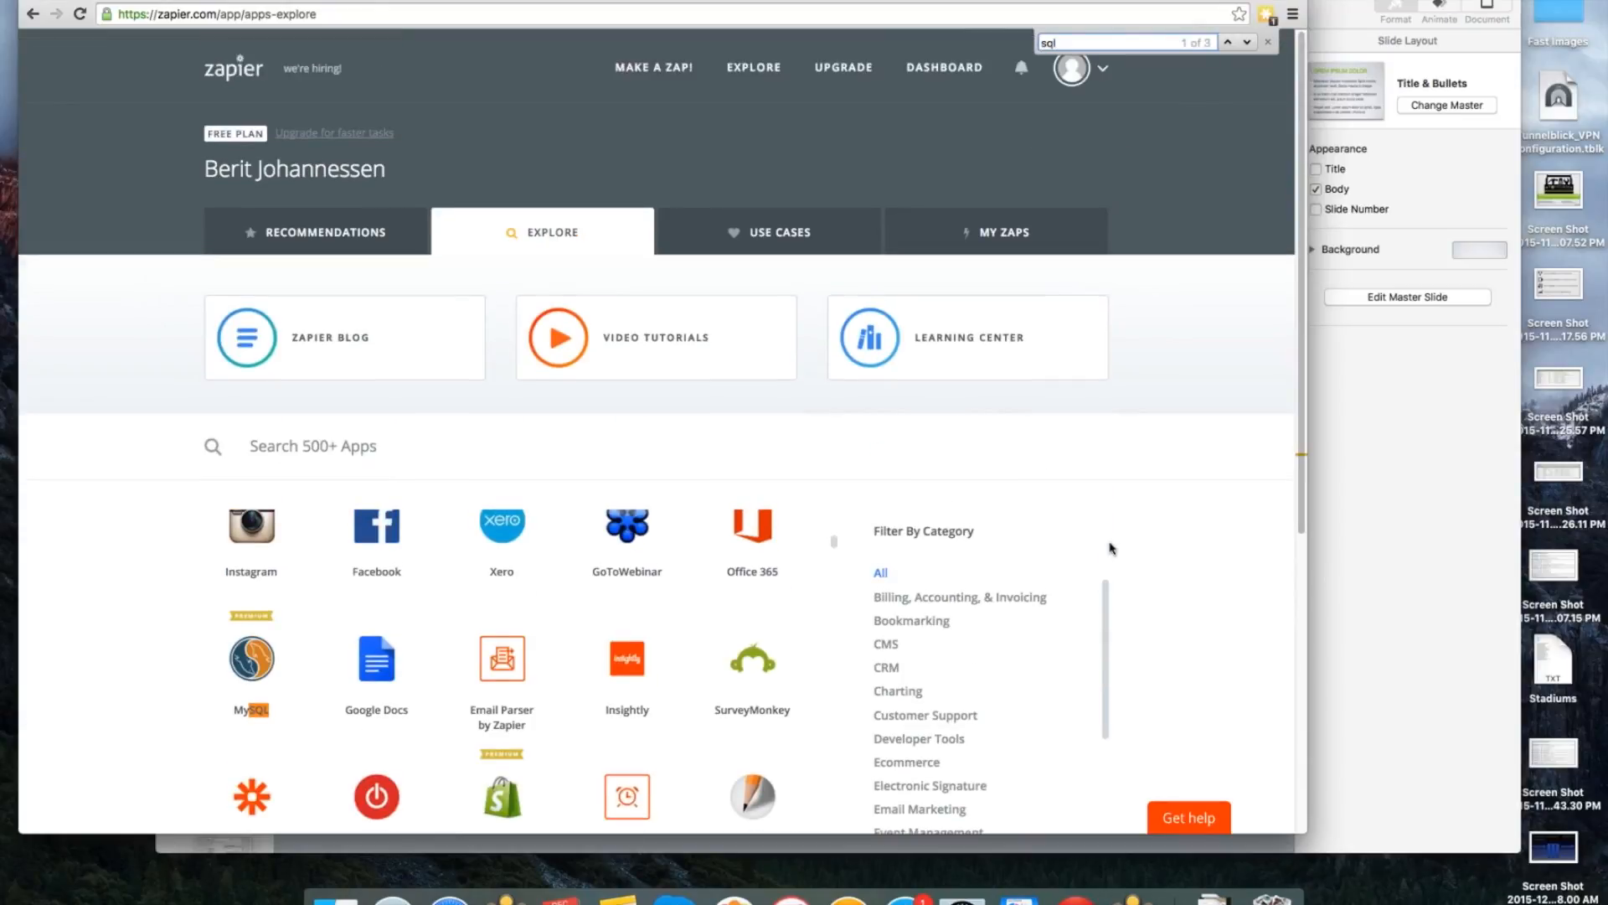
{"action": "left_click", "coordinate": [659, 69]}
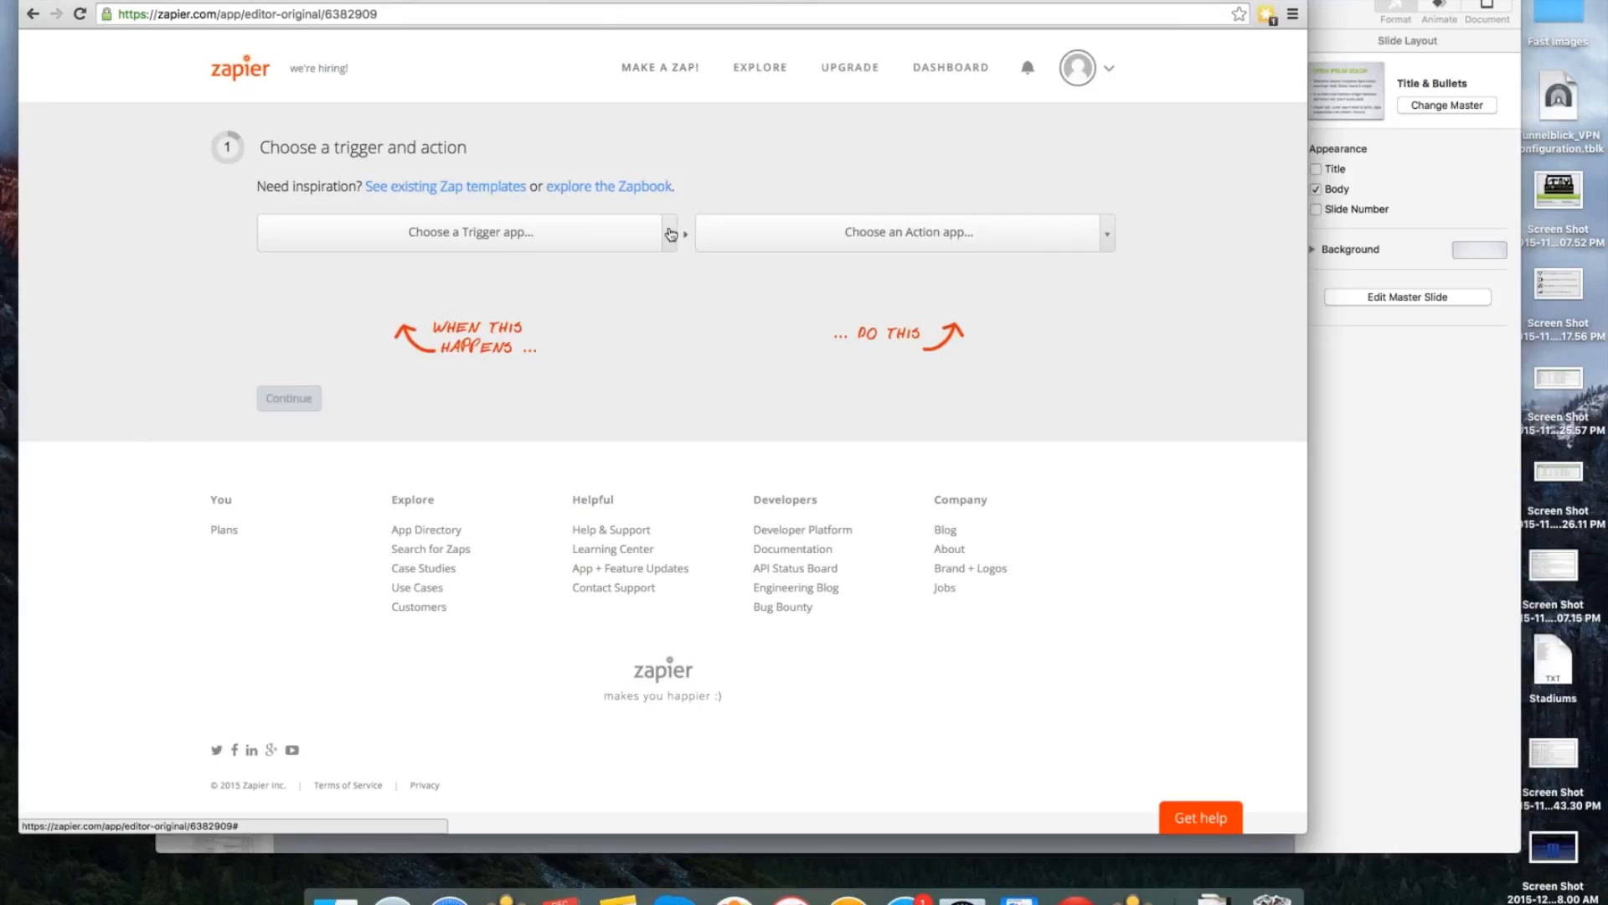
{"action": "left_click", "coordinate": [660, 235]}
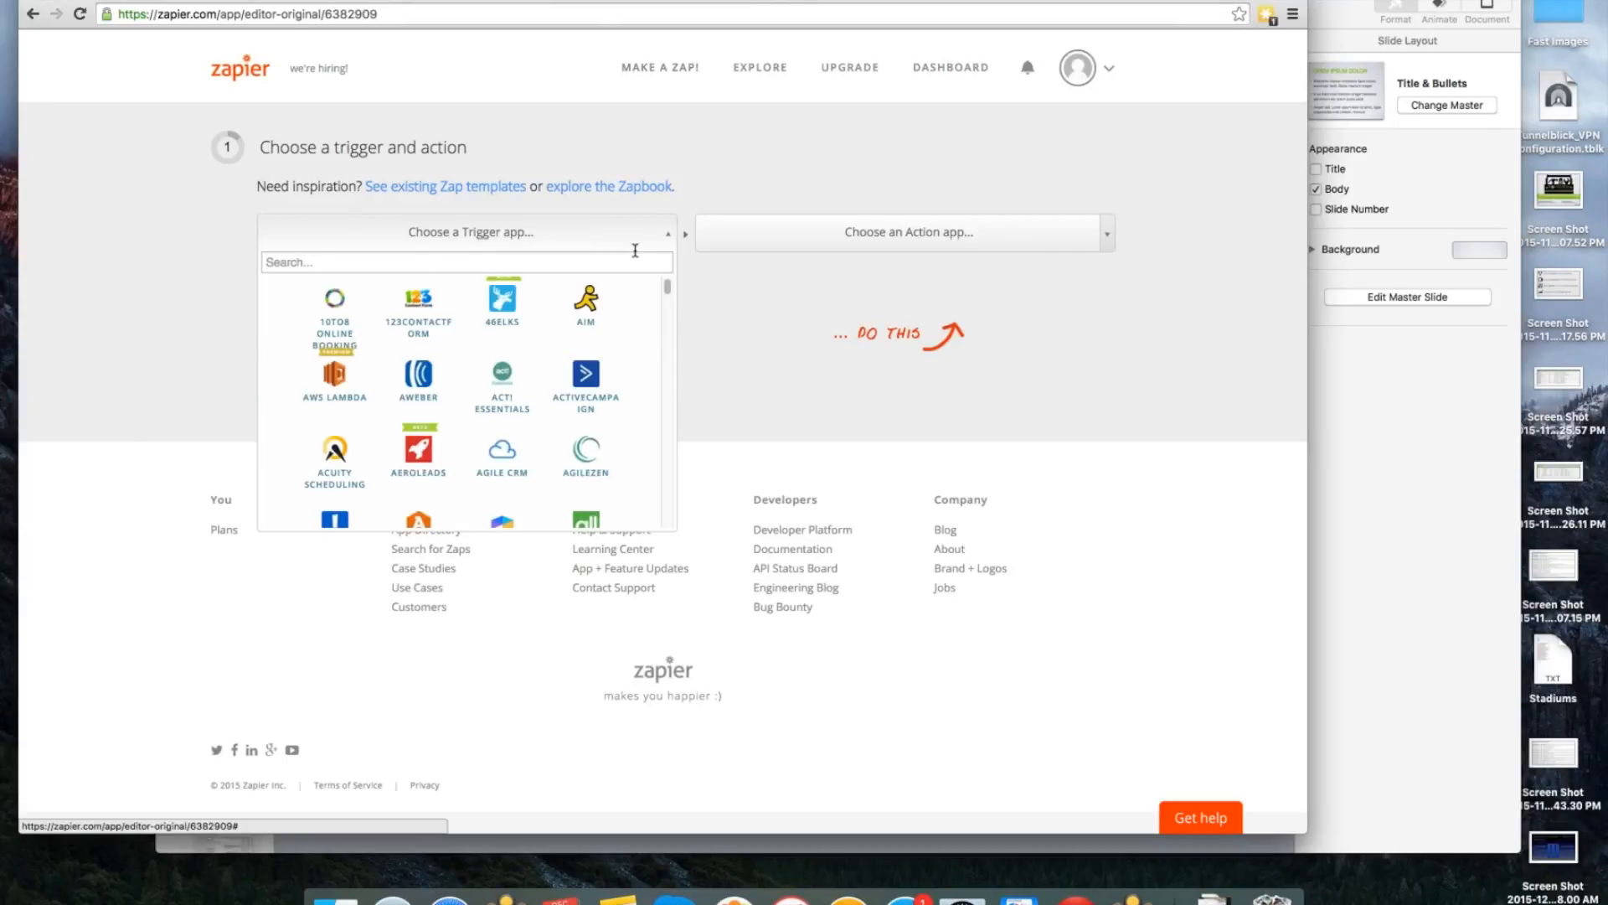
{"action": "type", "text": "ifo"}
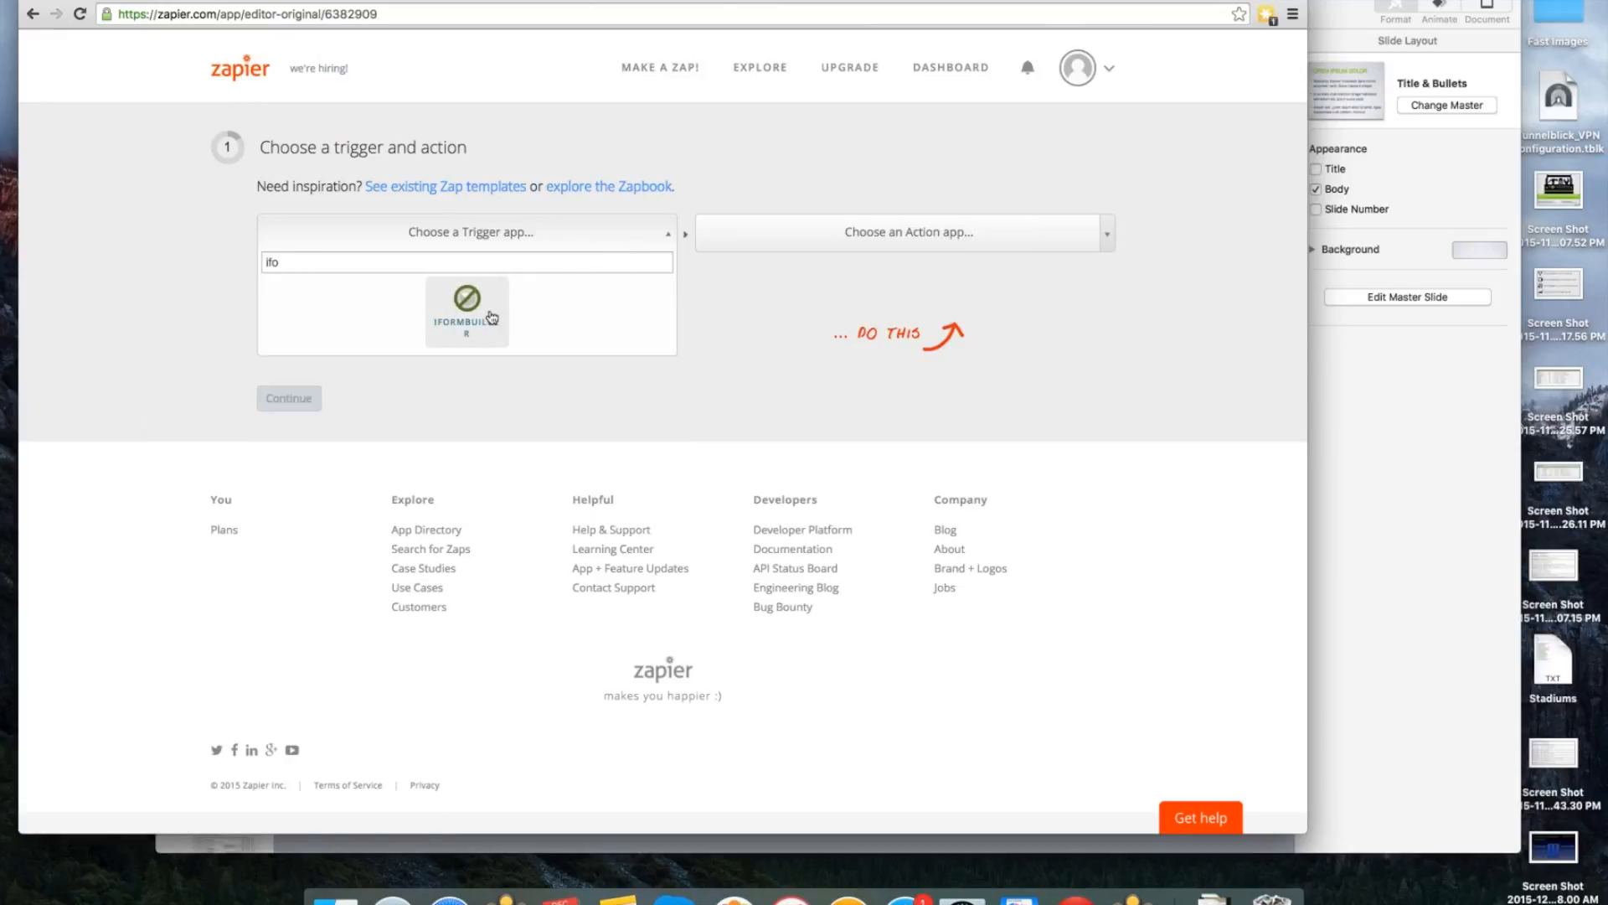
{"action": "left_click", "coordinate": [496, 329]}
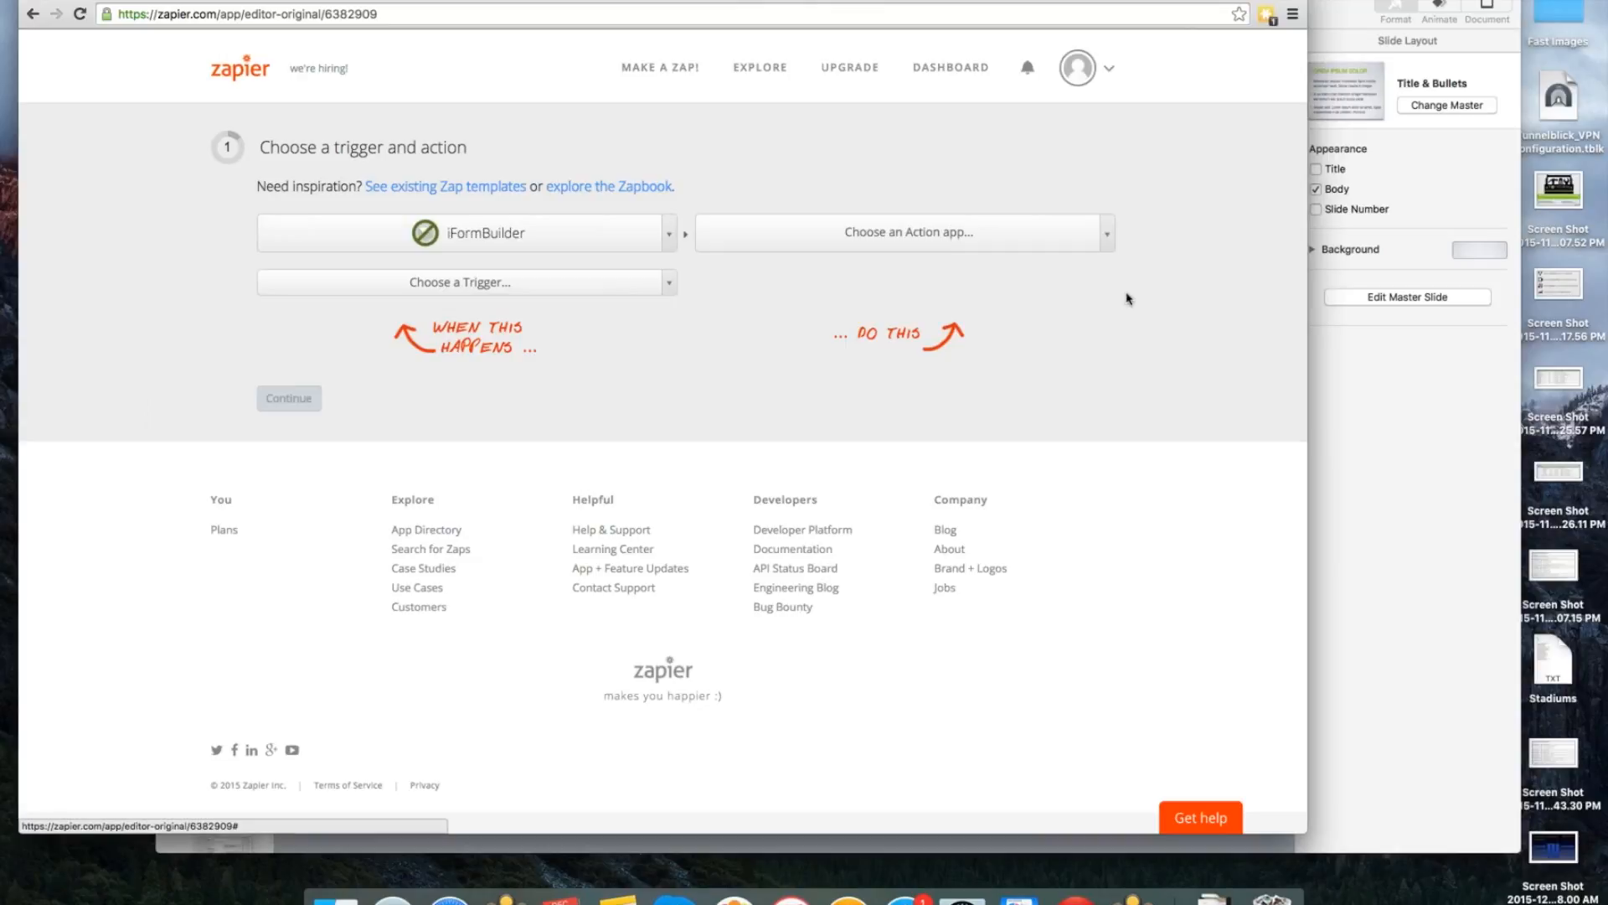
Choose iFormBuilder as the Zap's action app as well.
{"action": "left_click", "coordinate": [1121, 237]}
{"action": "type", "text": "iform"}
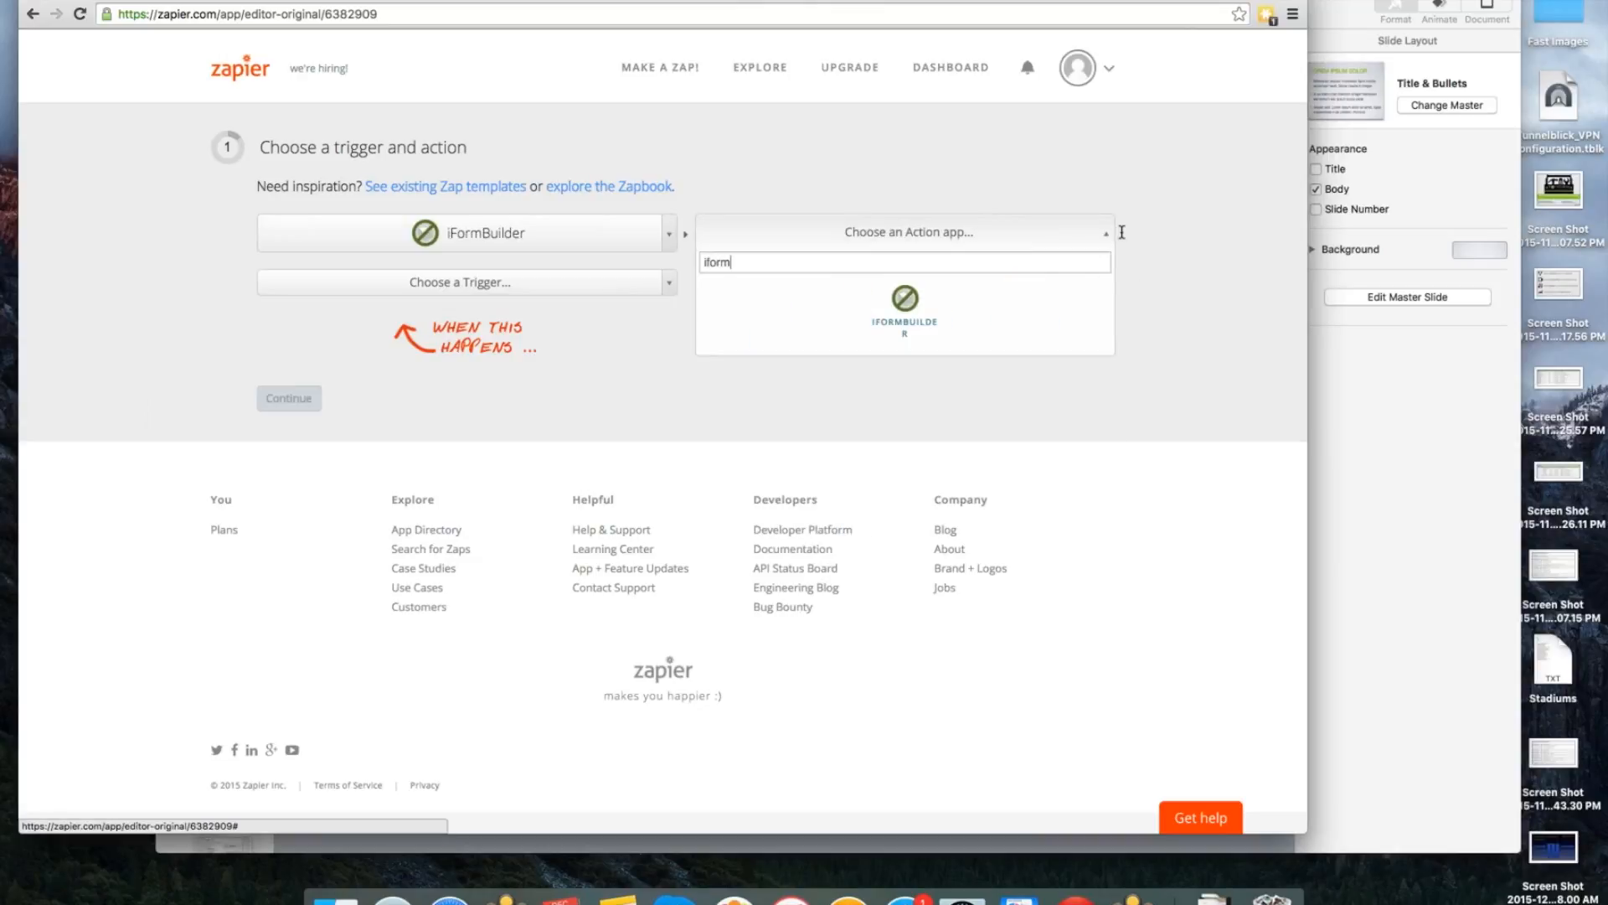
{"action": "left_click", "coordinate": [932, 313]}
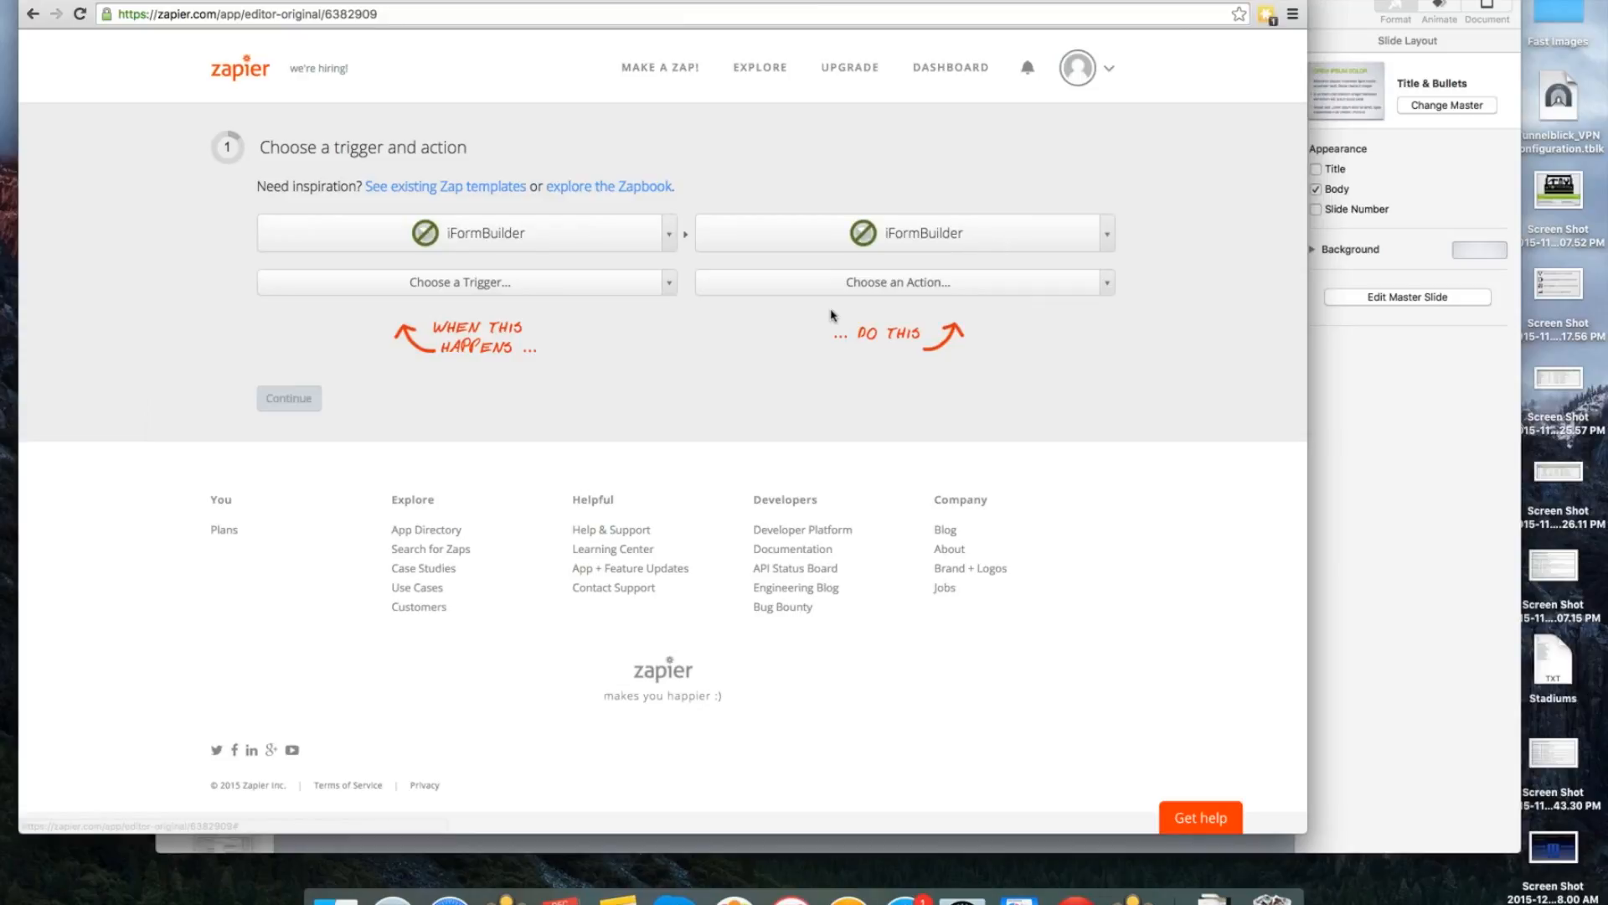
Review the full lists of iFormBuilder triggers and actions available for the Zap.
{"action": "left_click", "coordinate": [669, 291]}
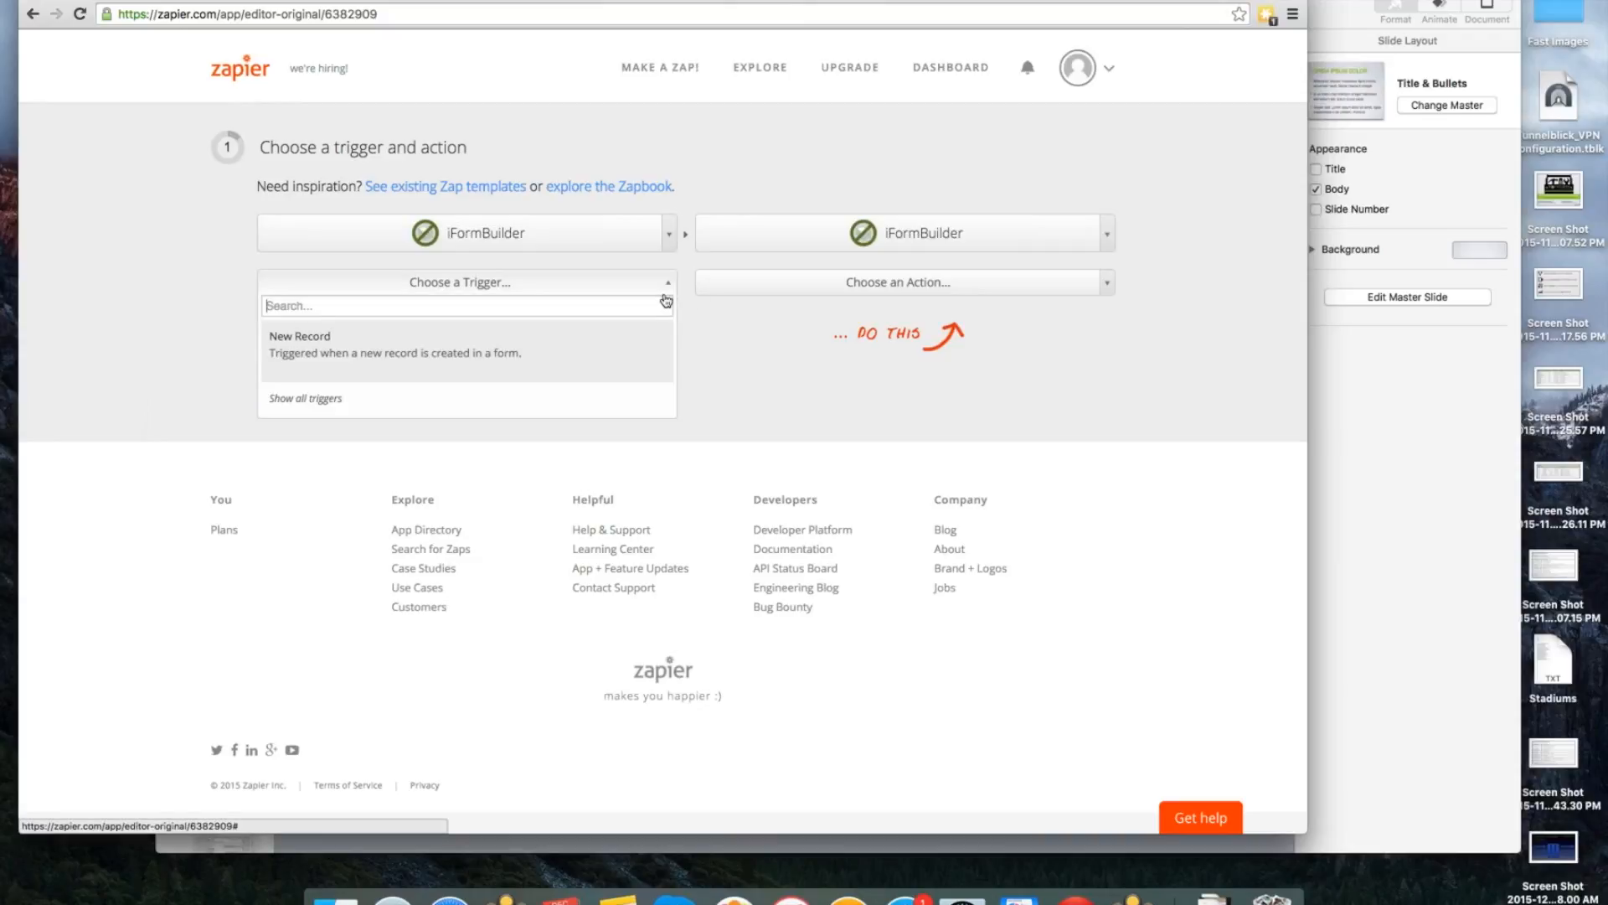
{"action": "left_click", "coordinate": [513, 399]}
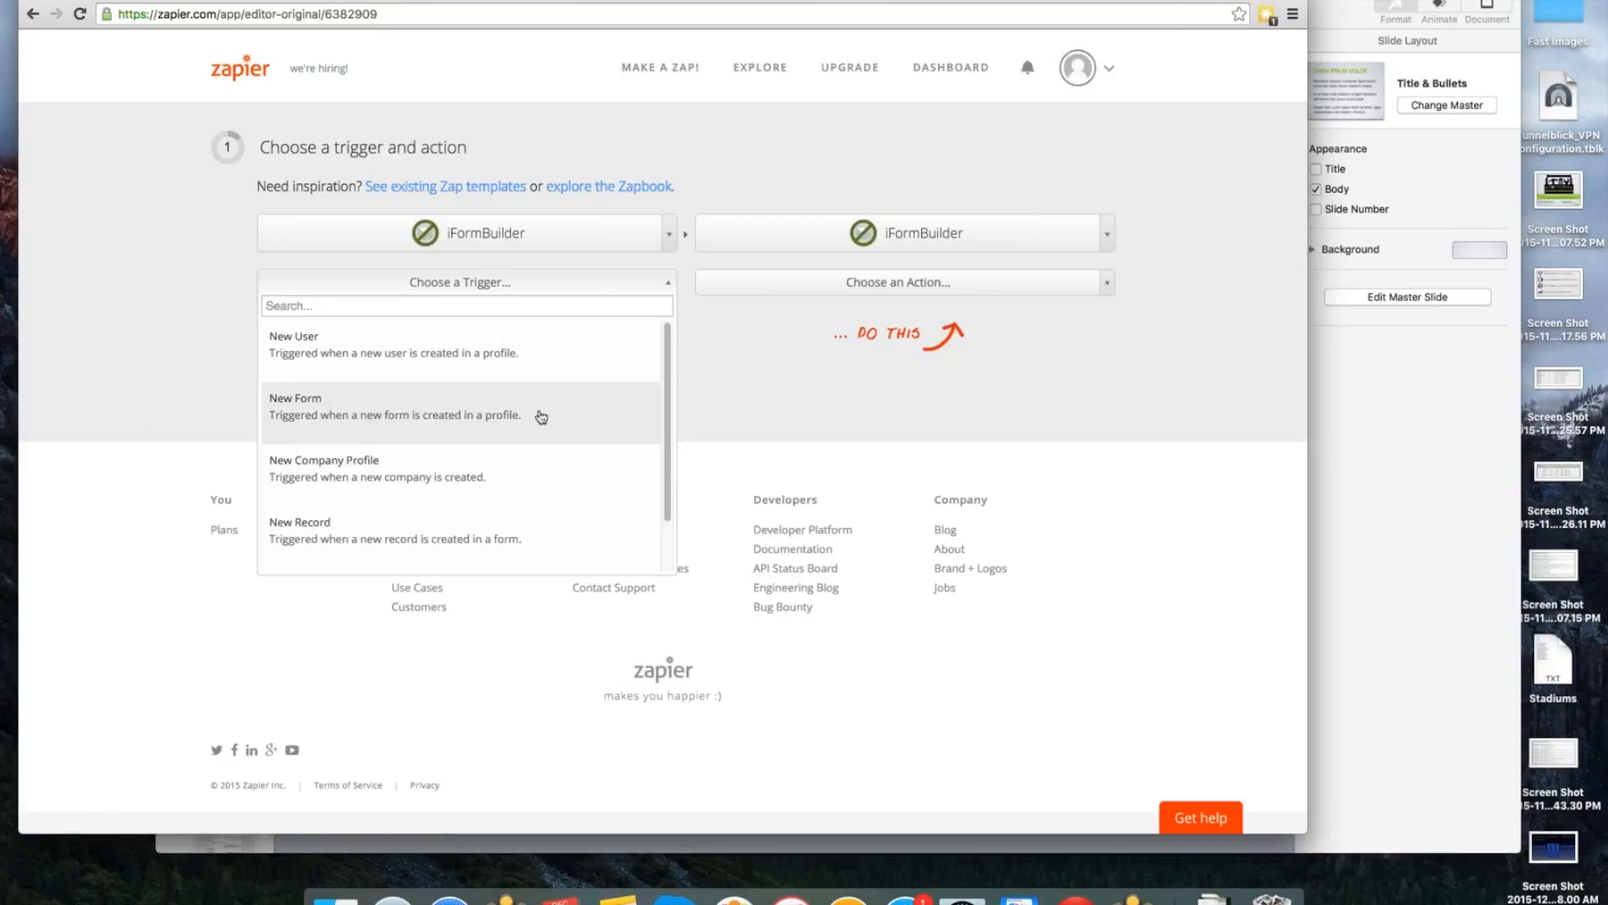
{"action": "scroll", "coordinate": [513, 478], "scroll_direction": "down", "scroll_amount": 1}
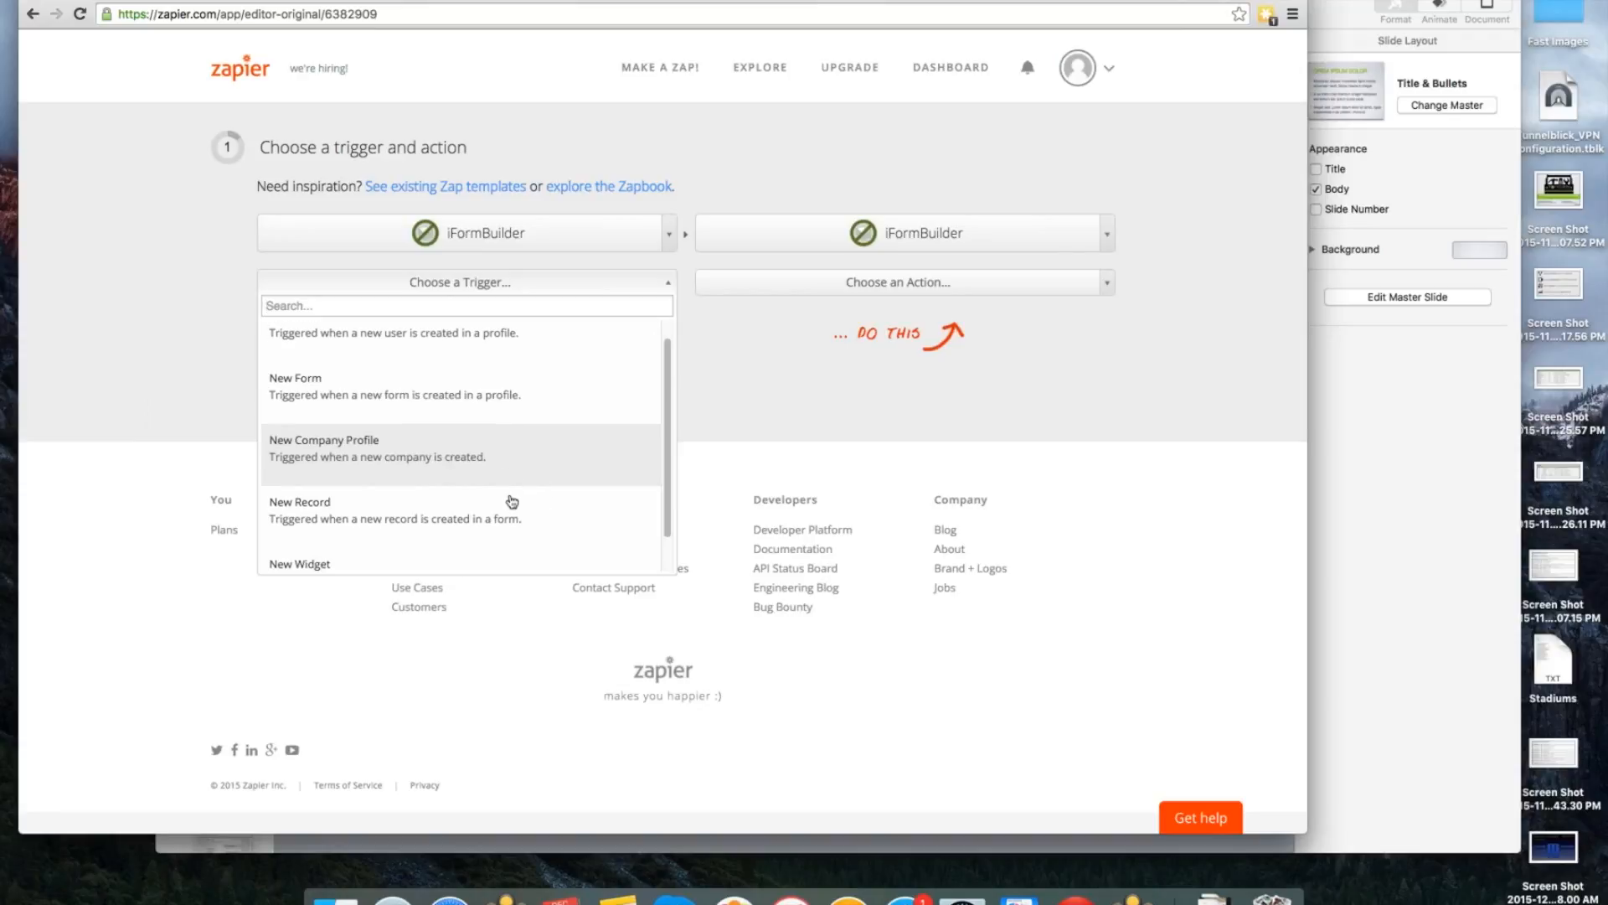
{"action": "scroll", "coordinate": [513, 502], "scroll_direction": "down", "scroll_amount": 1}
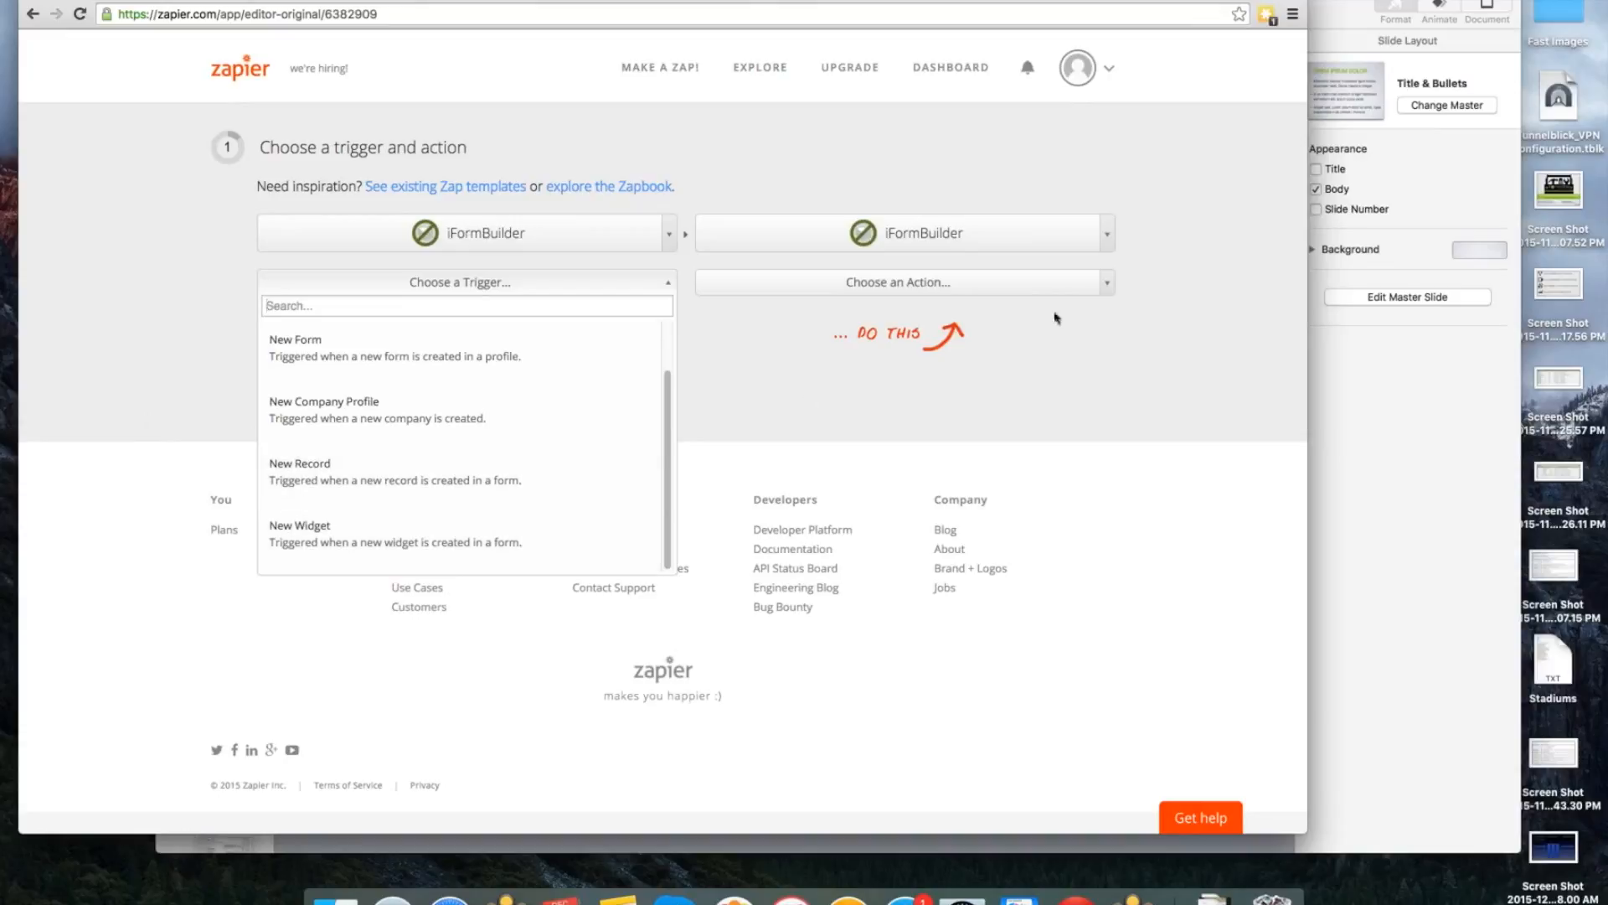
{"action": "left_click", "coordinate": [1116, 288]}
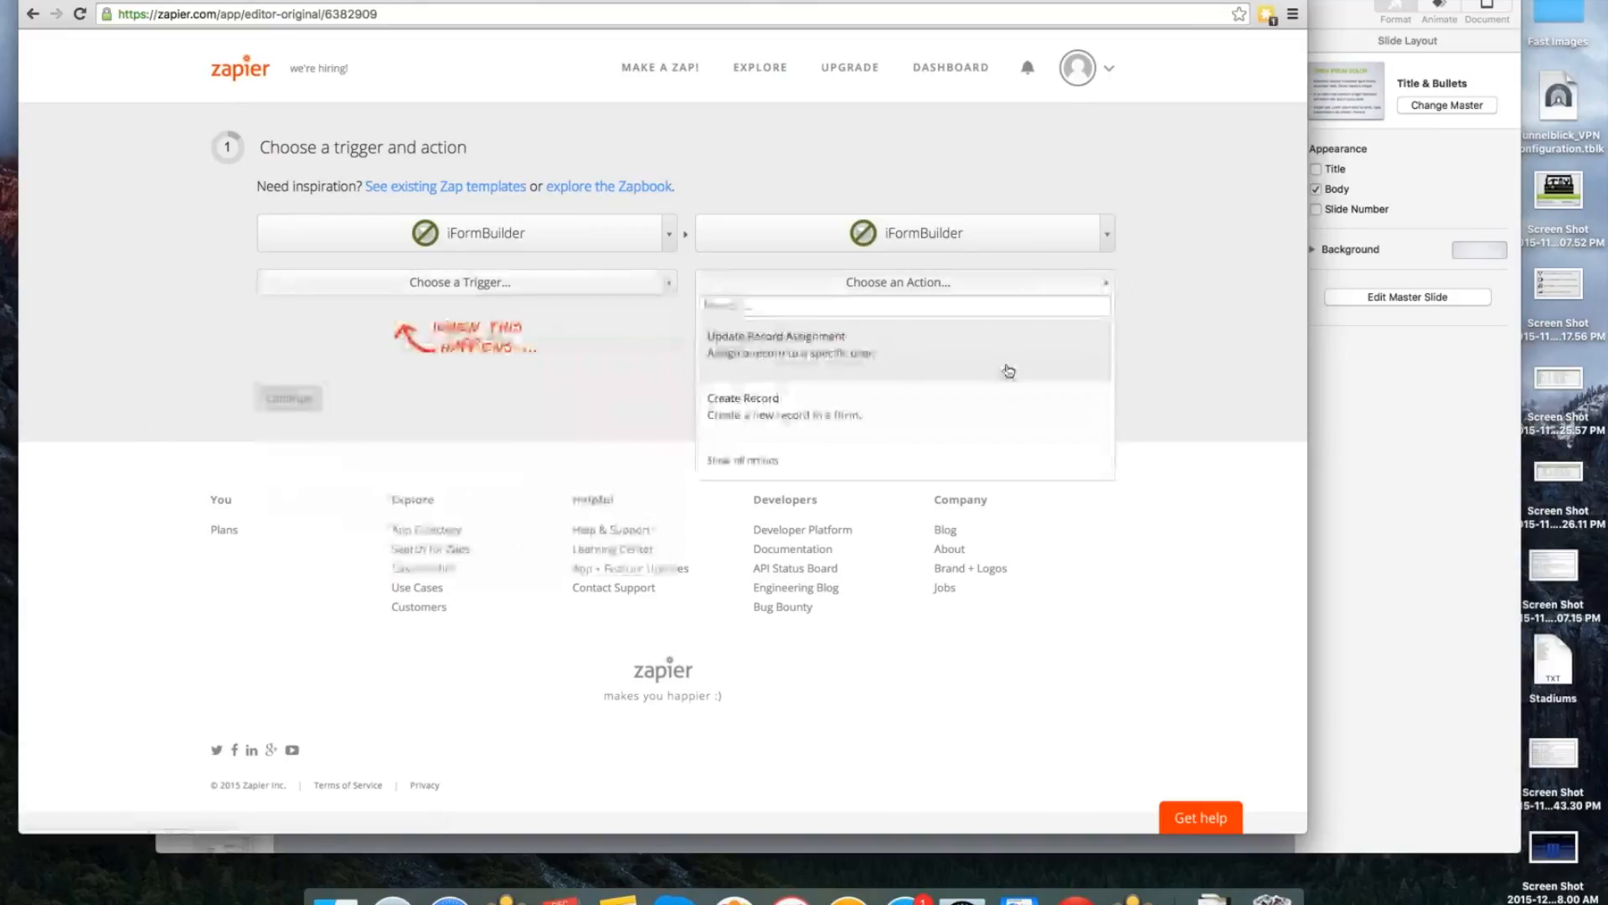
{"action": "left_click", "coordinate": [922, 443]}
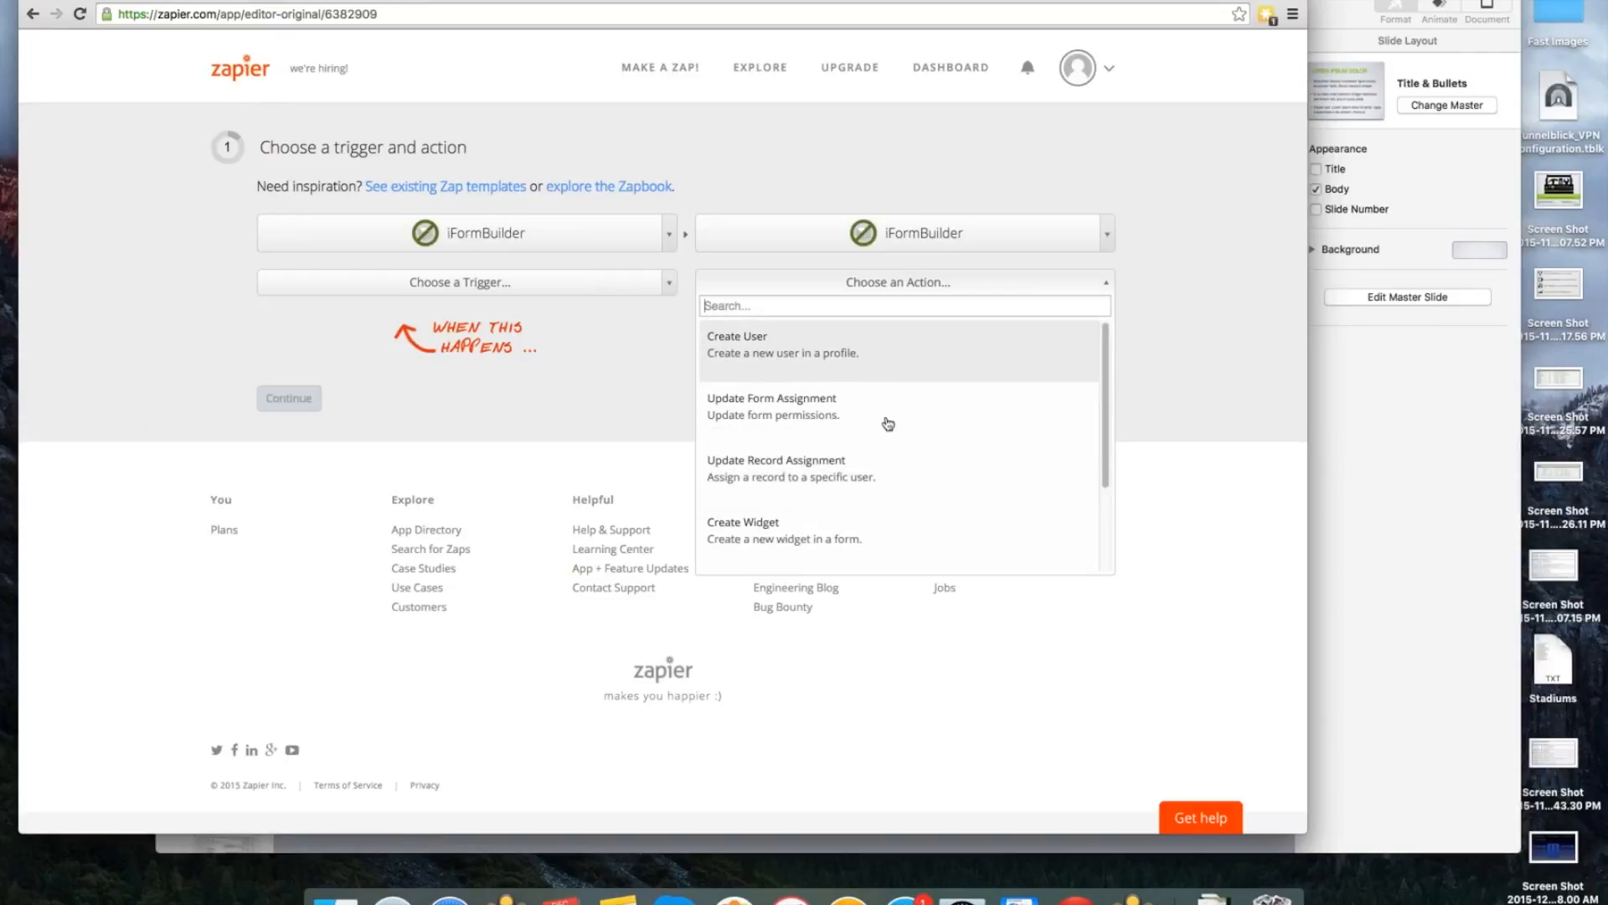
{"action": "left_click_drag", "start_coordinate": [1106, 455], "coordinate": [1093, 544]}
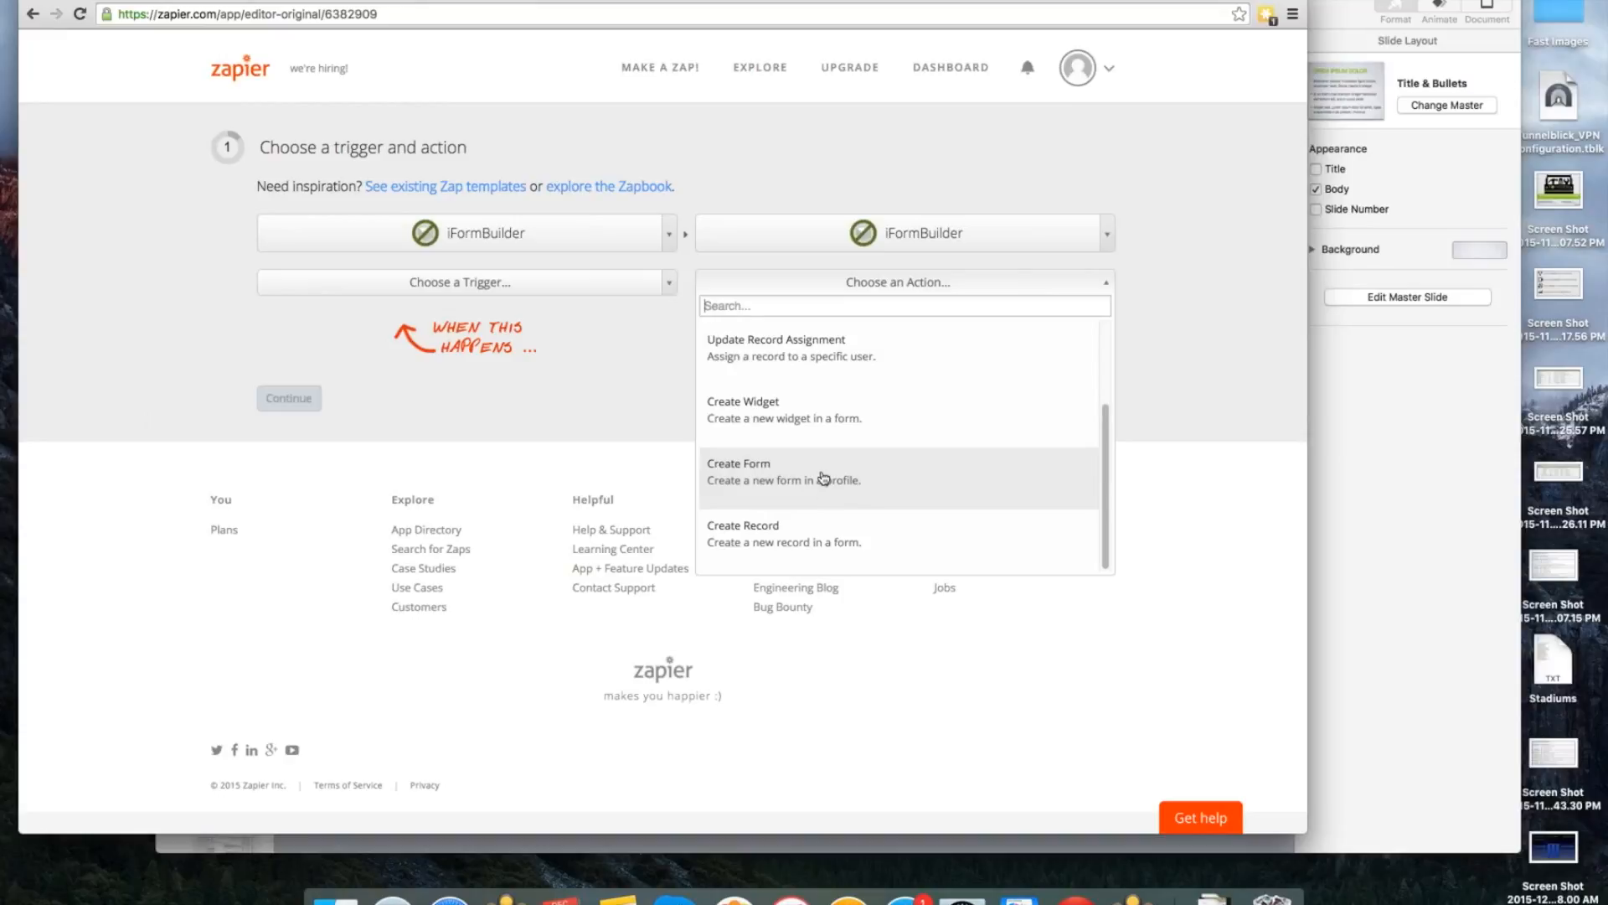
{"action": "left_click", "coordinate": [1229, 392]}
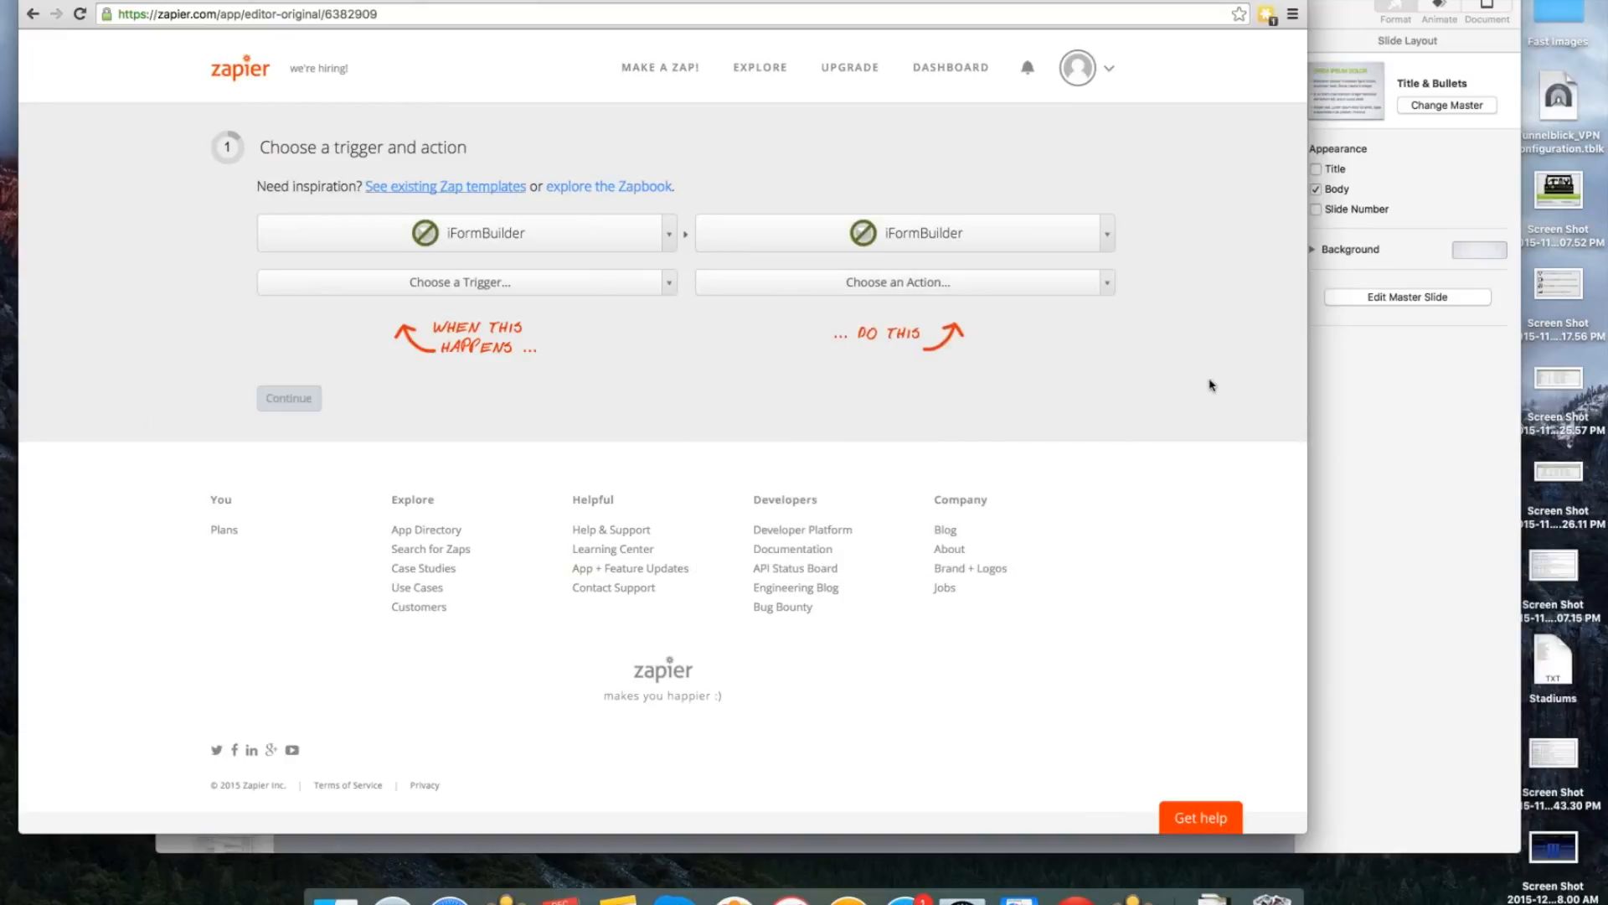
Set the trigger to New Record and the action to Update Form Assignment, and continue to the trigger account selection.
{"action": "left_click", "coordinate": [447, 287]}
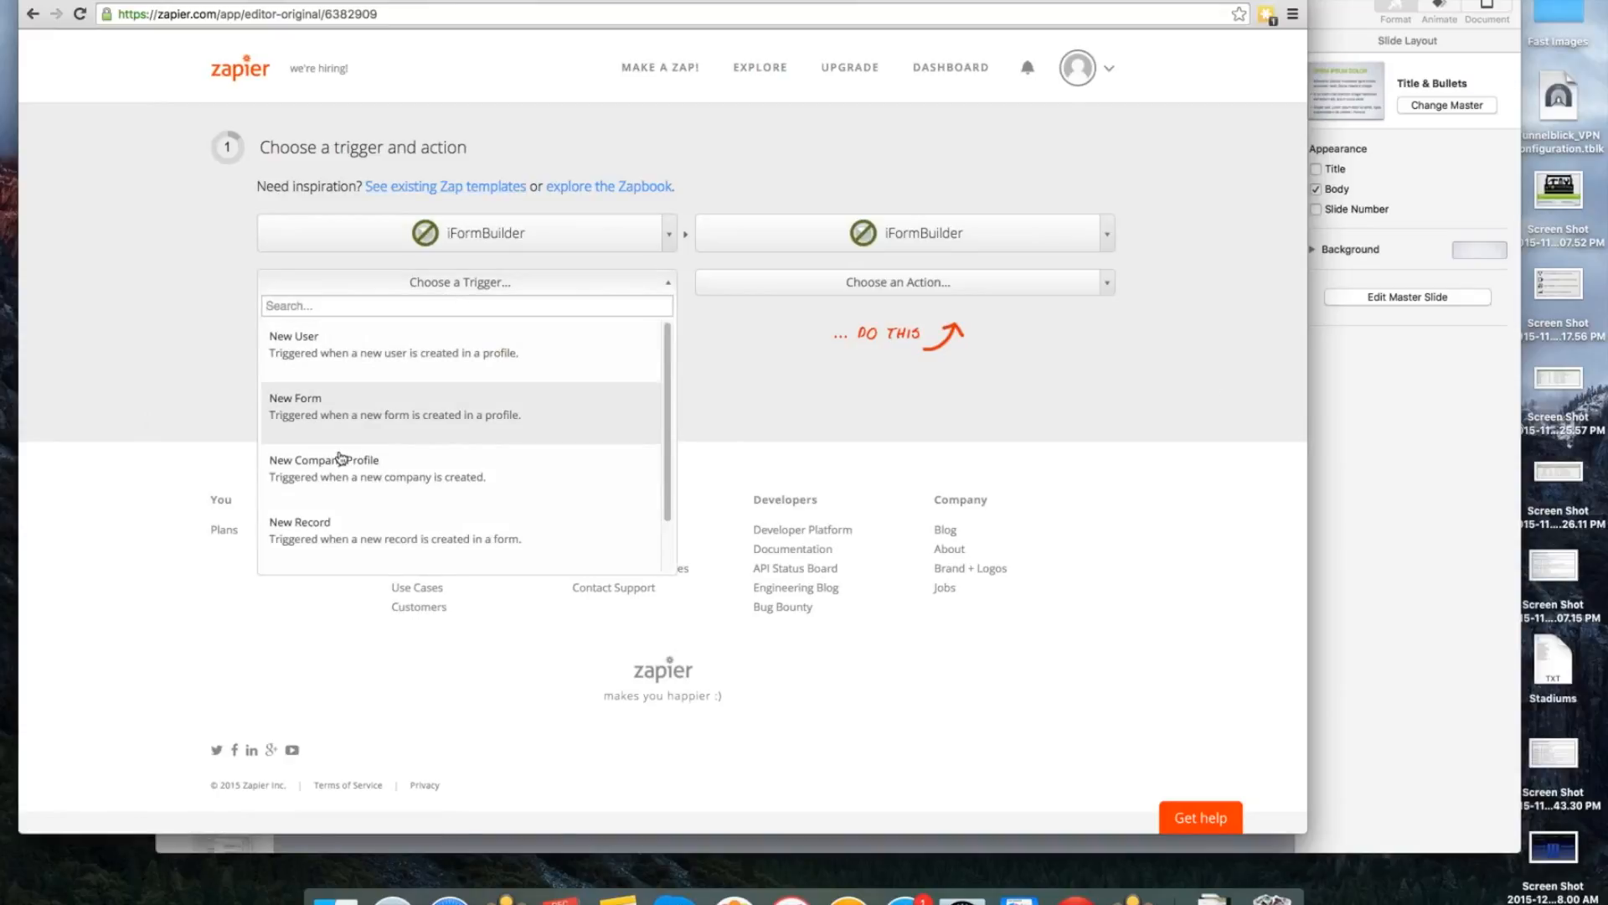
{"action": "scroll", "coordinate": [329, 498], "scroll_direction": "down", "scroll_amount": 1}
{"action": "left_click", "coordinate": [327, 507]}
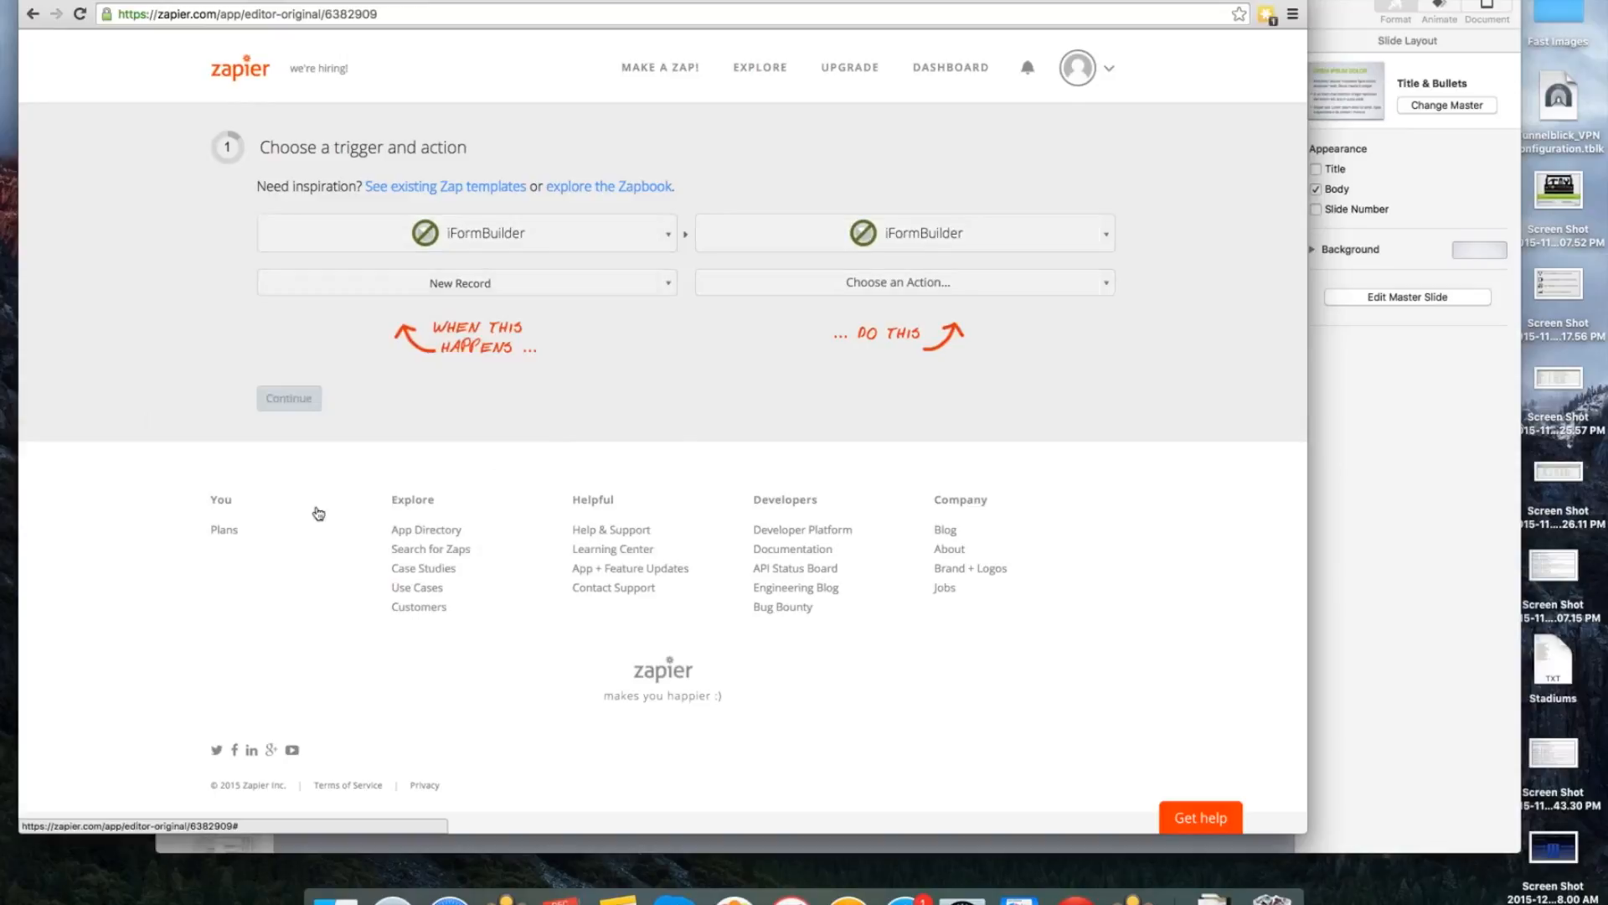
{"action": "left_click", "coordinate": [861, 289]}
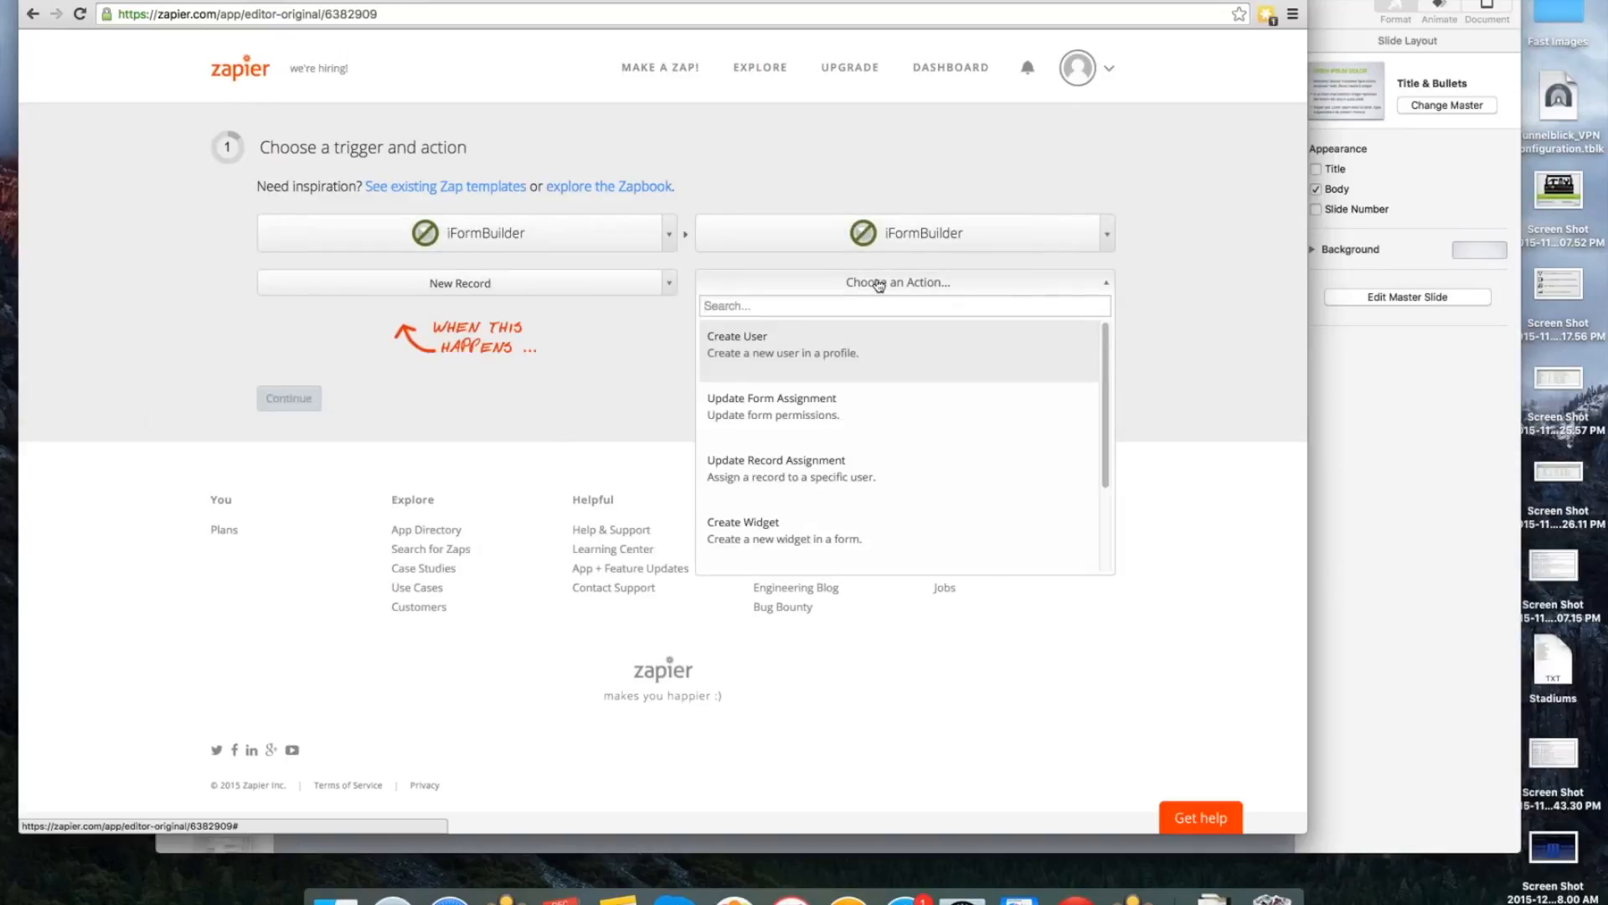
{"action": "left_click", "coordinate": [879, 412]}
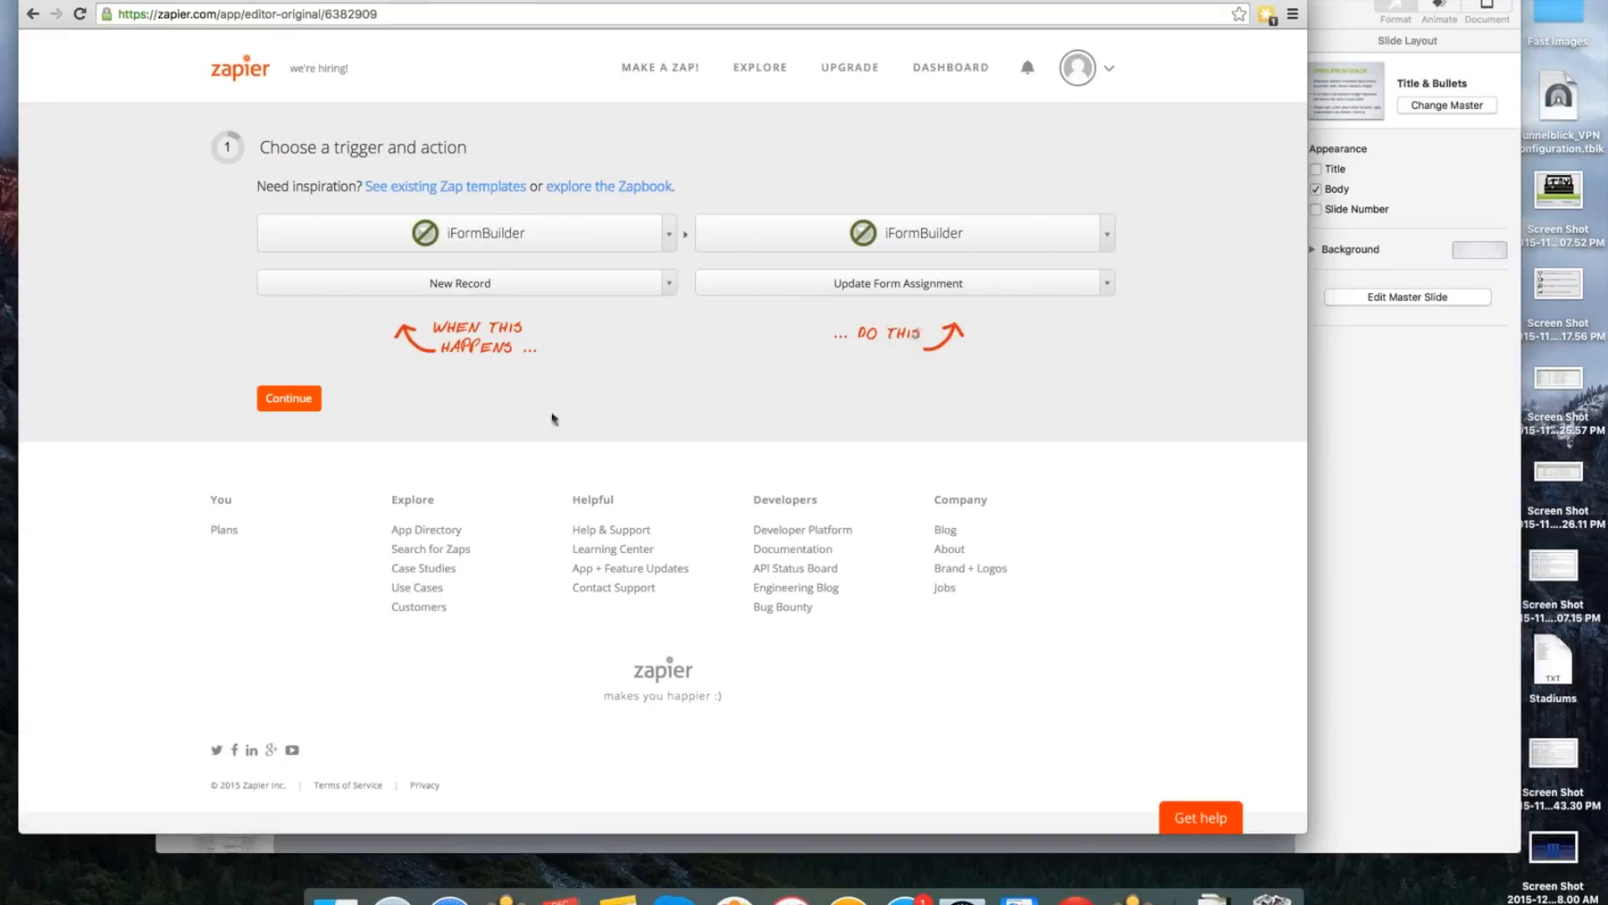
{"action": "left_click", "coordinate": [323, 399]}
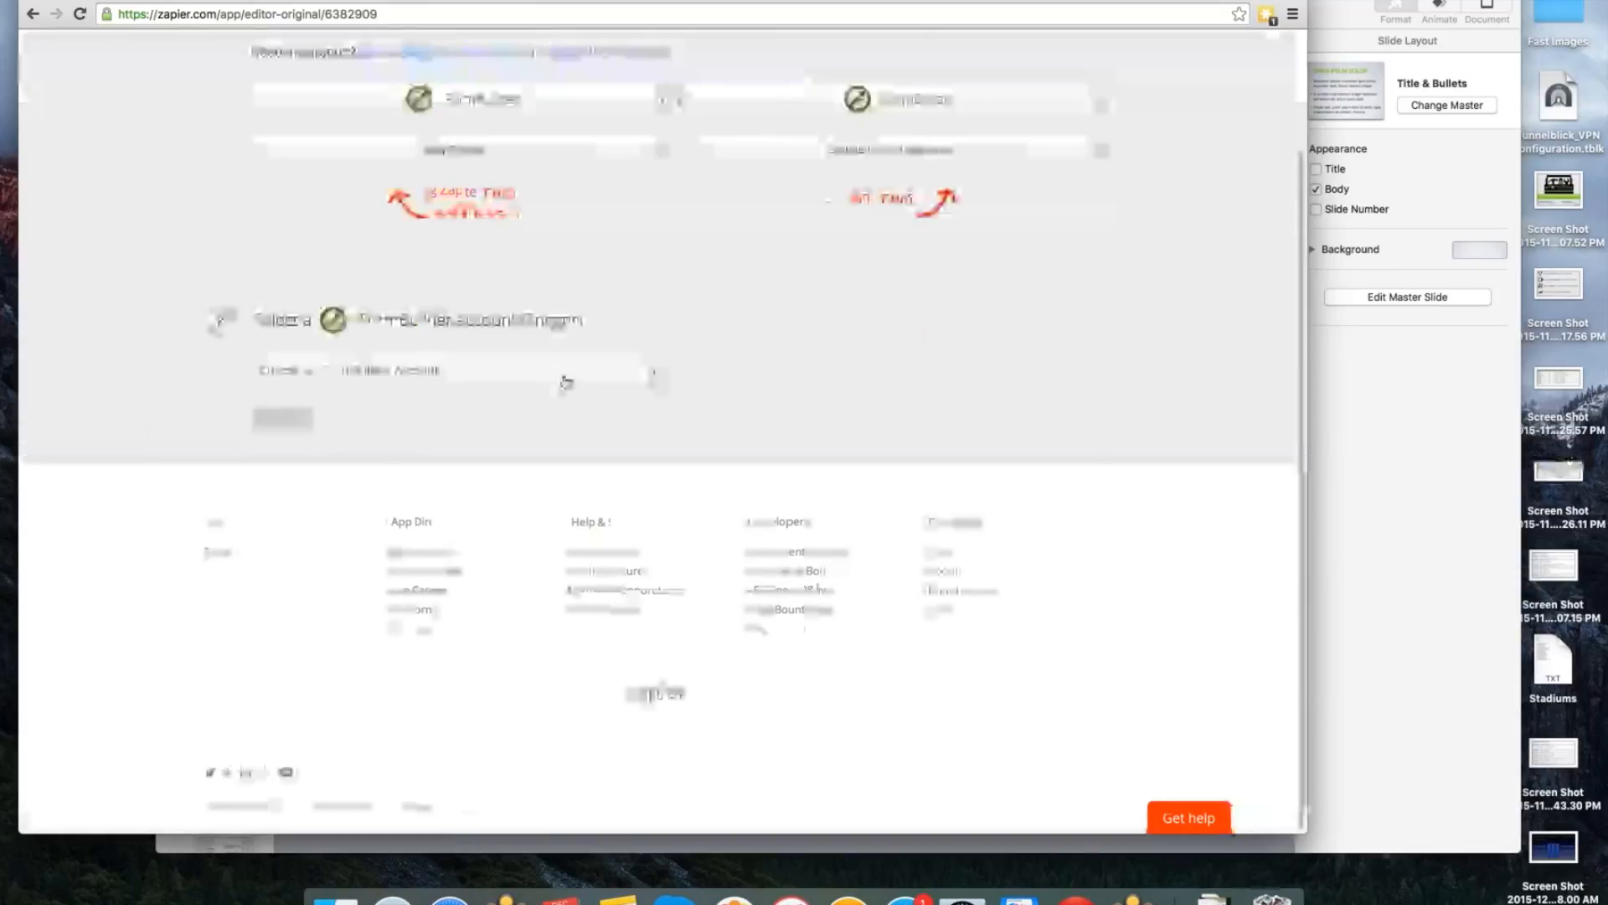
Select the "training working iFormBuilder account" for the trigger and test the account.
{"action": "left_click", "coordinate": [567, 381]}
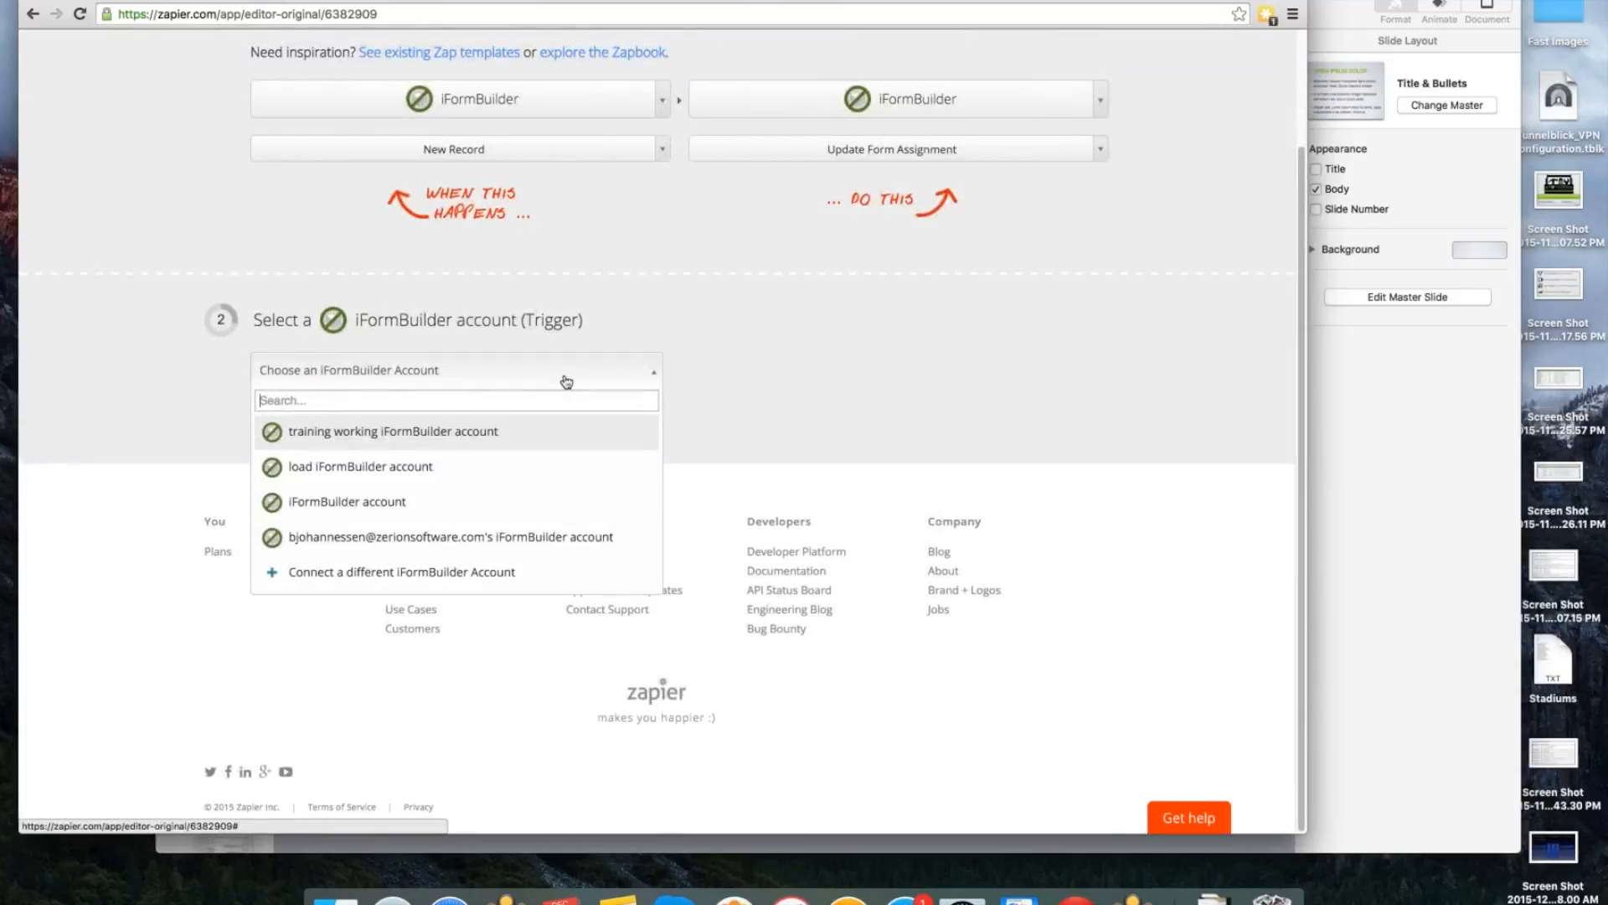
{"action": "left_click", "coordinate": [502, 442]}
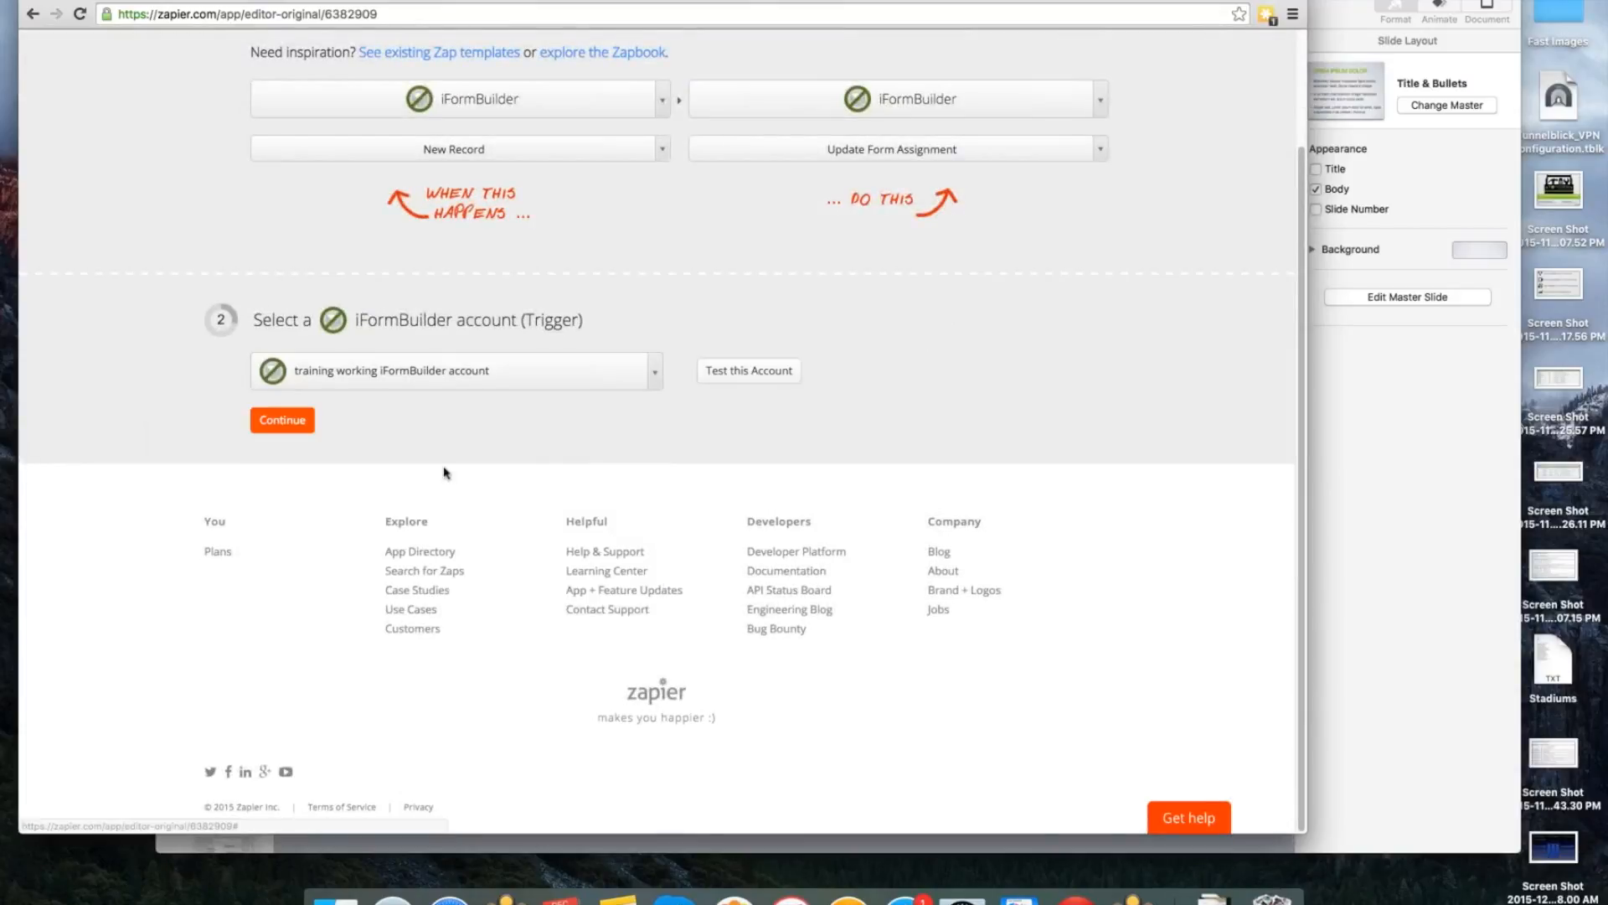
{"action": "left_click", "coordinate": [761, 381]}
Start connecting a different iFormBuilder account with "www" as the private database name, and close the connection dialog.
{"action": "left_click", "coordinate": [653, 387]}
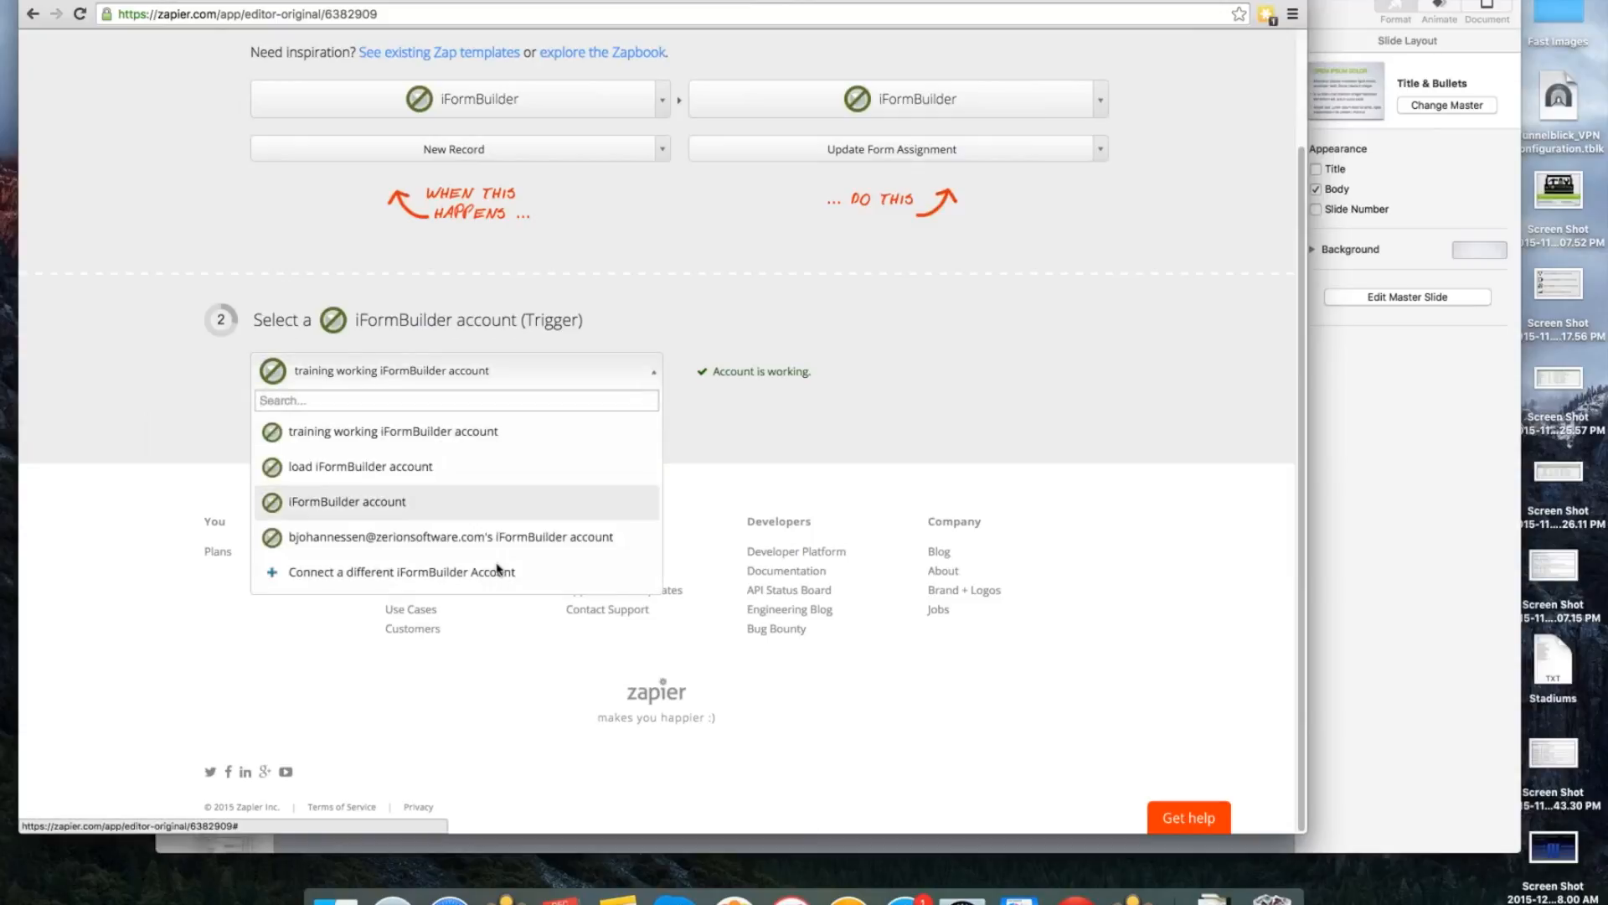
{"action": "left_click", "coordinate": [462, 588]}
{"action": "left_click", "coordinate": [477, 463]}
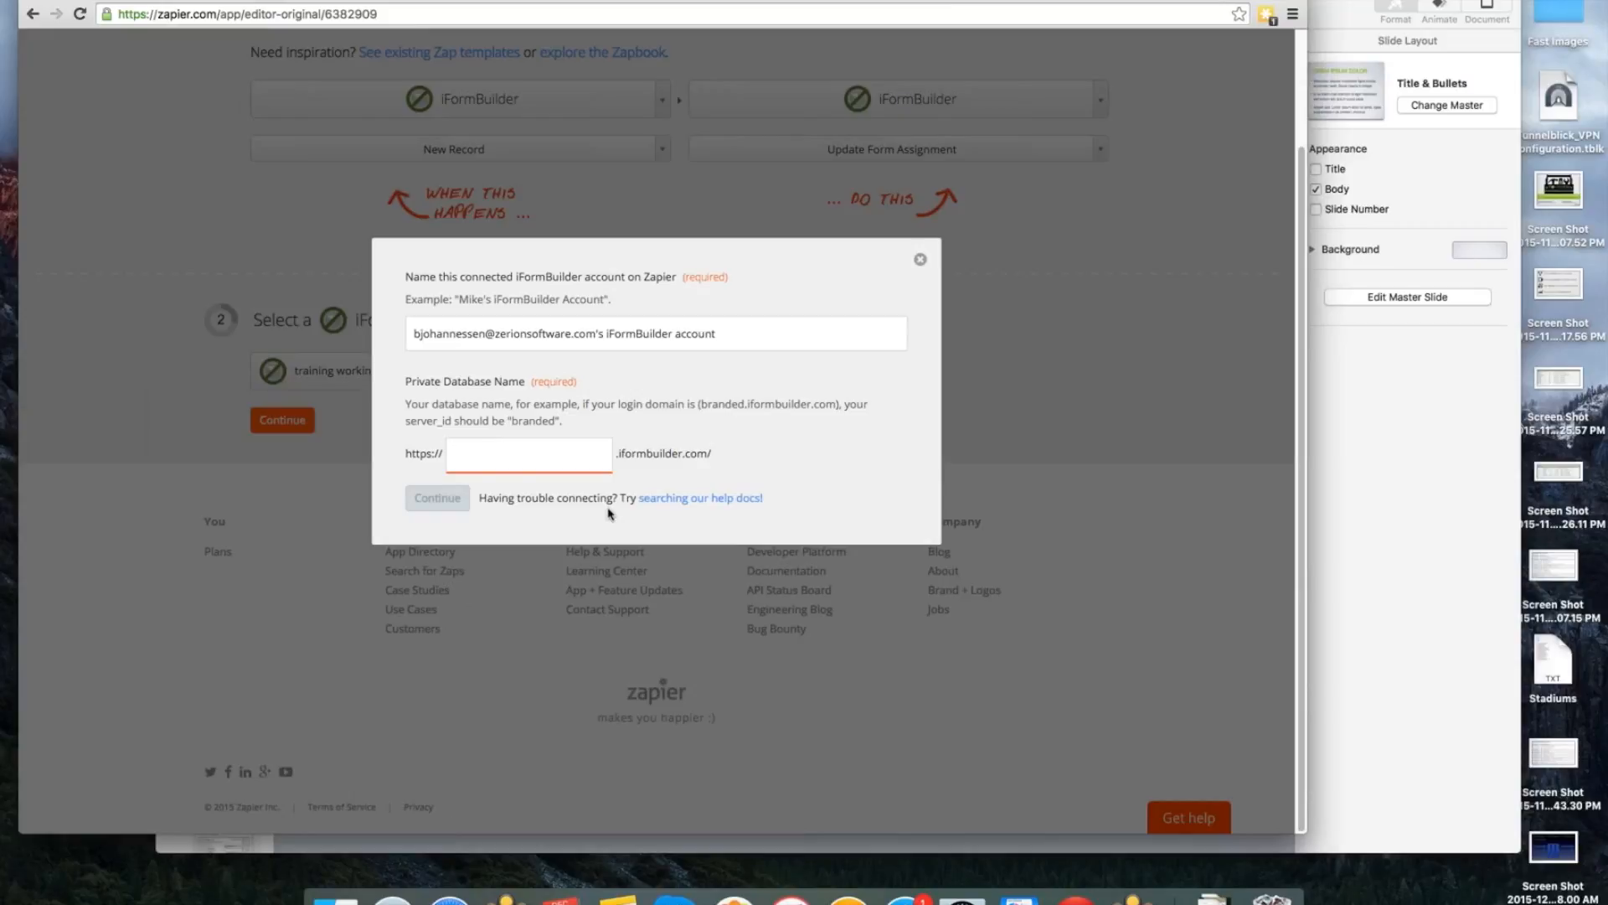
{"action": "type", "text": "www"}
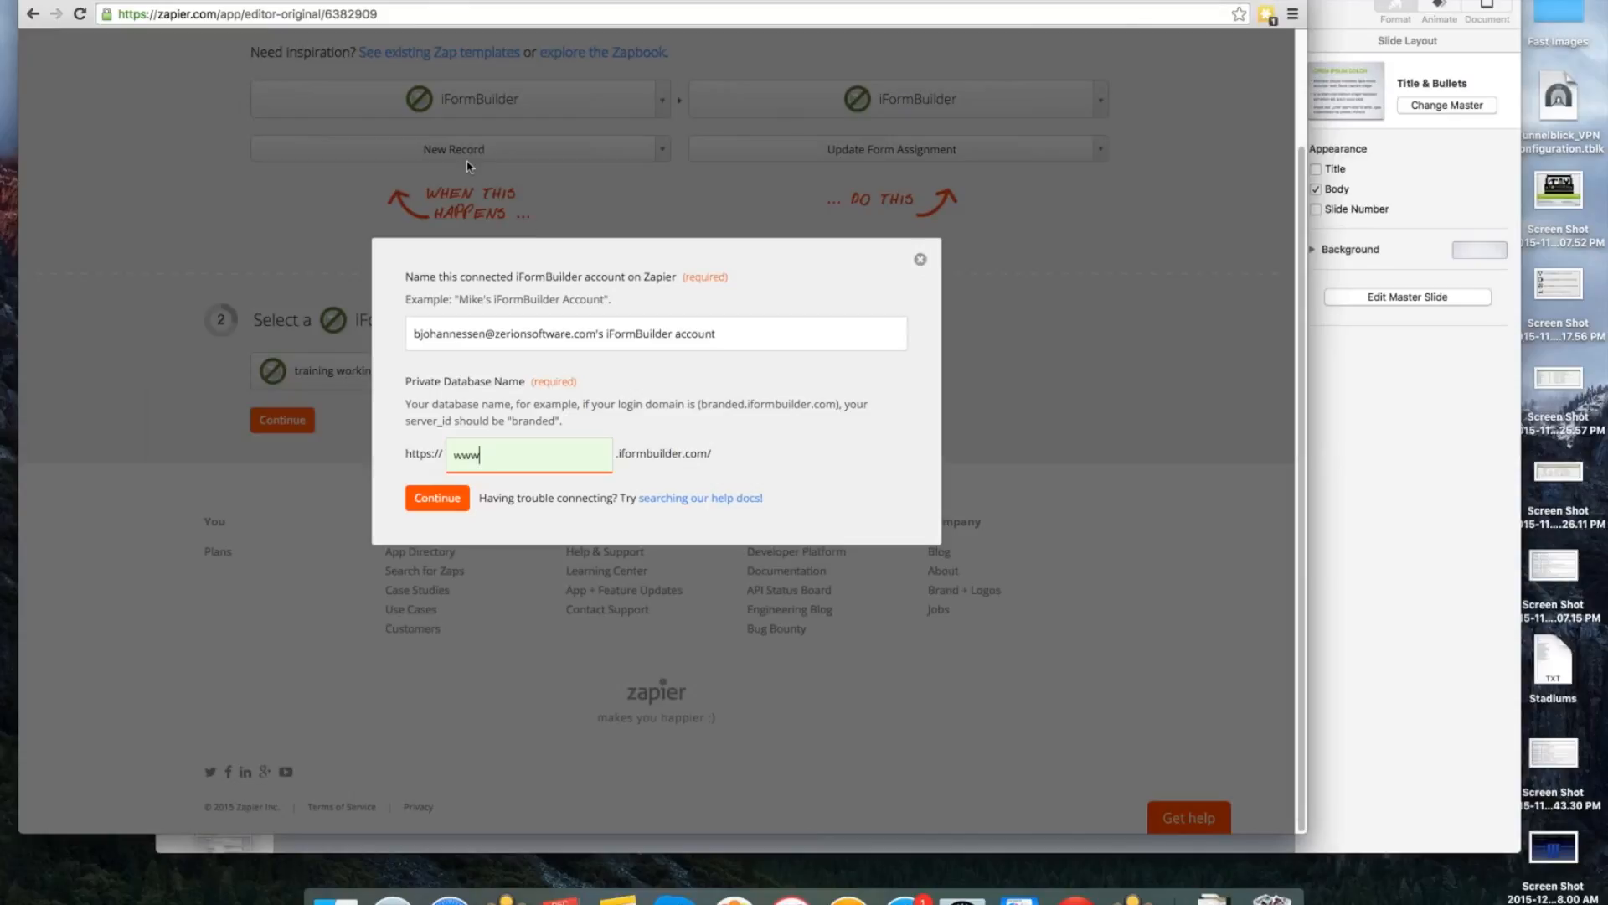
{"action": "left_click", "coordinate": [922, 261]}
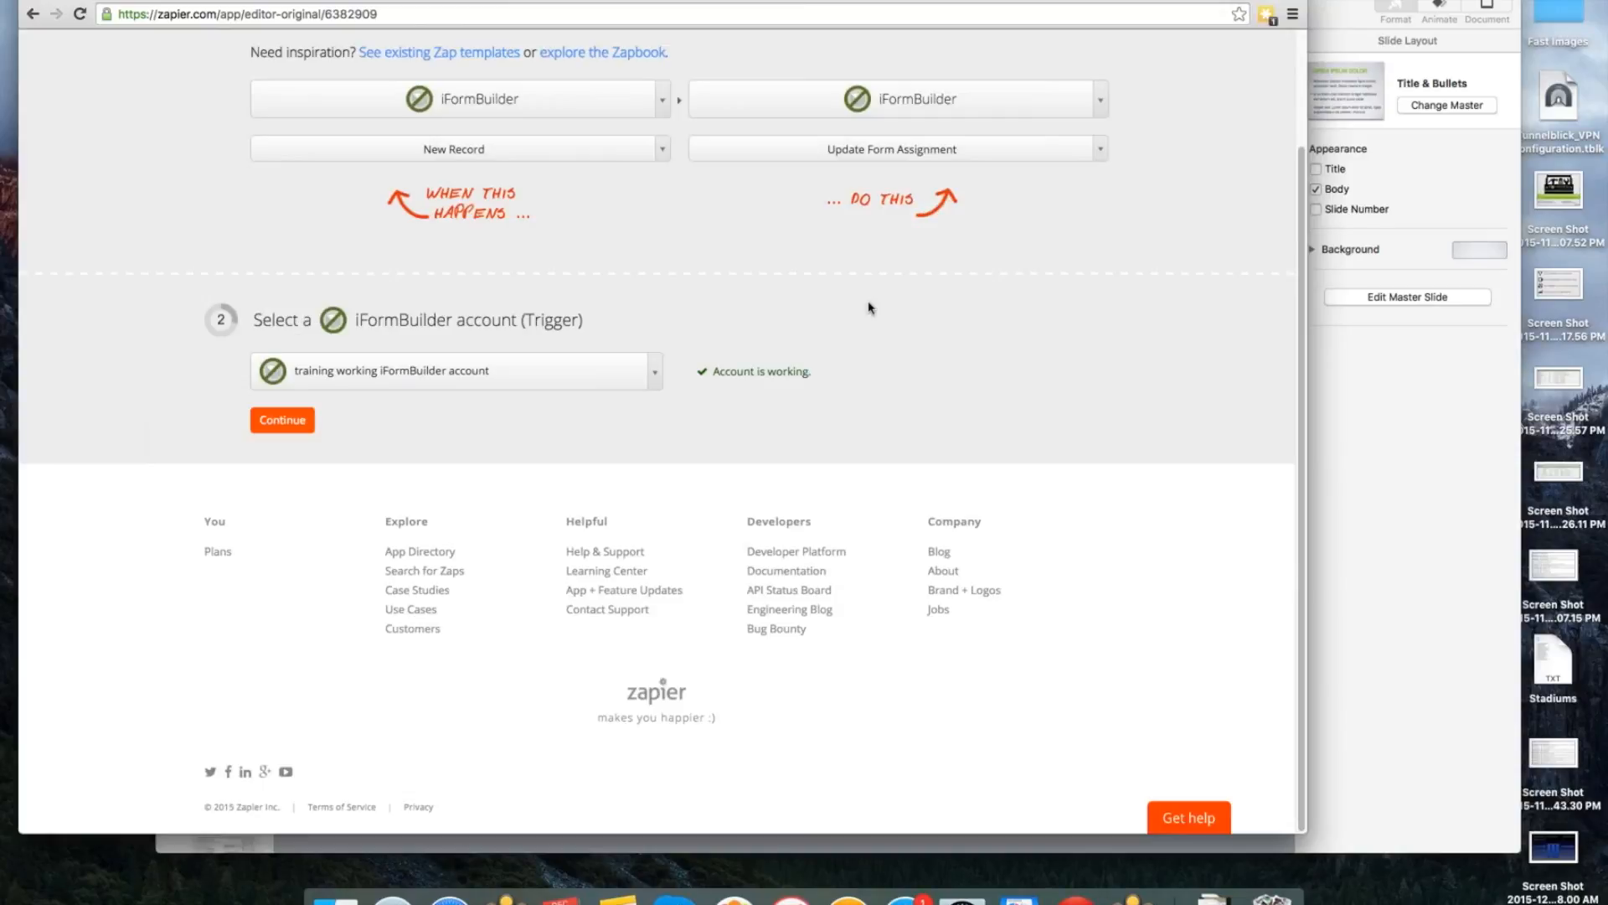
Select the "training working iFormBuilder account" for the action, test it, and continue to the trigger filter.
{"action": "left_click", "coordinate": [277, 421]}
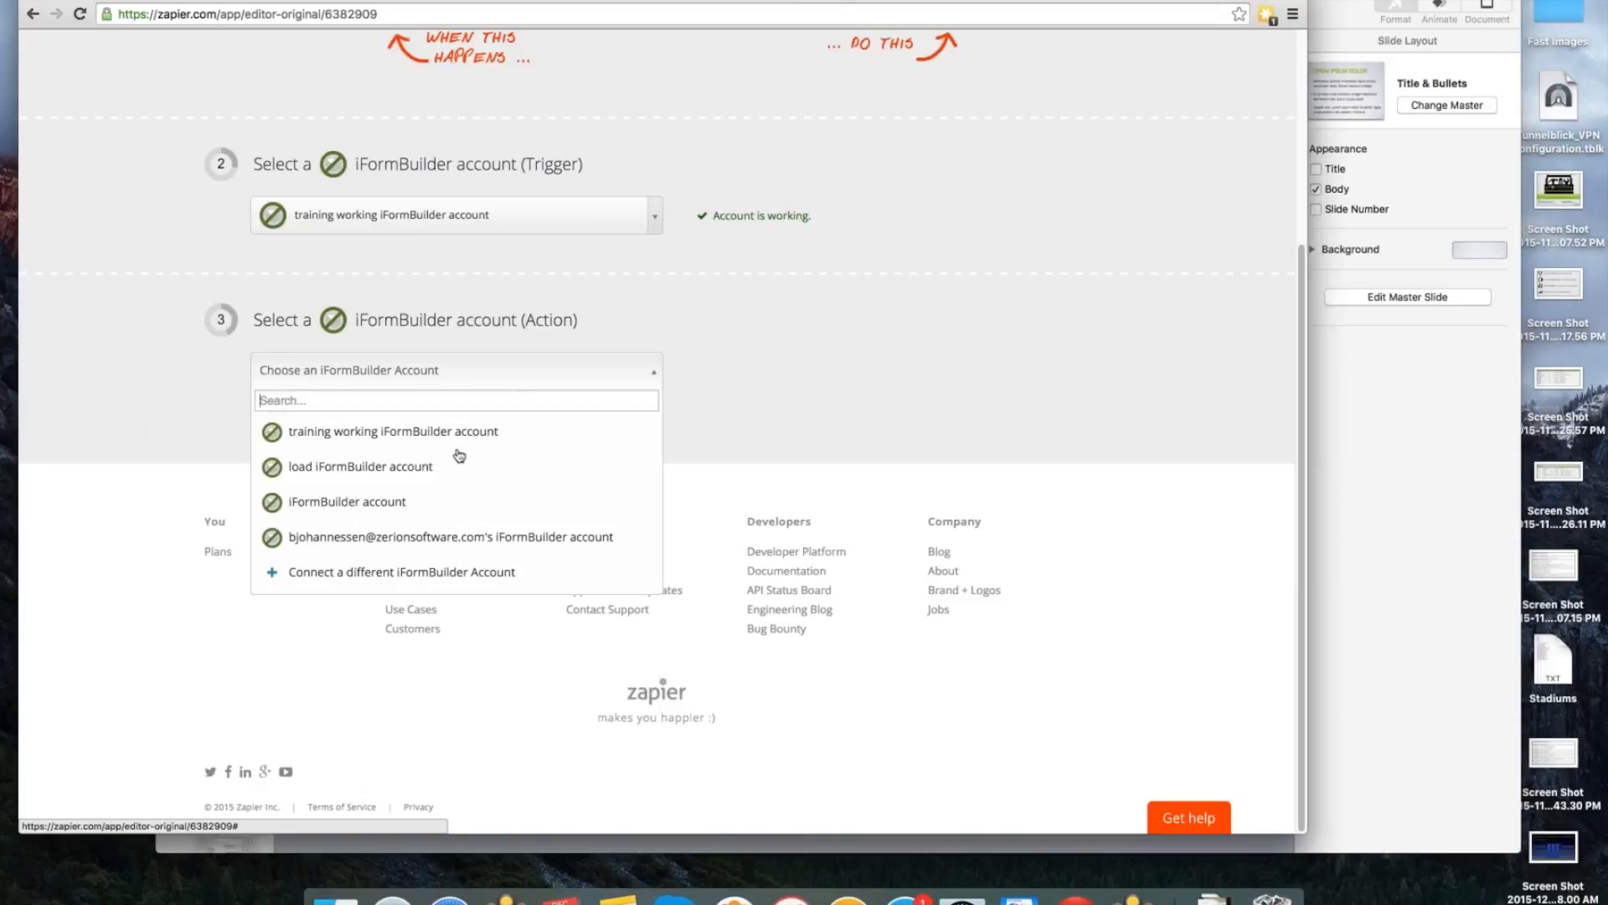
{"action": "left_click", "coordinate": [459, 437]}
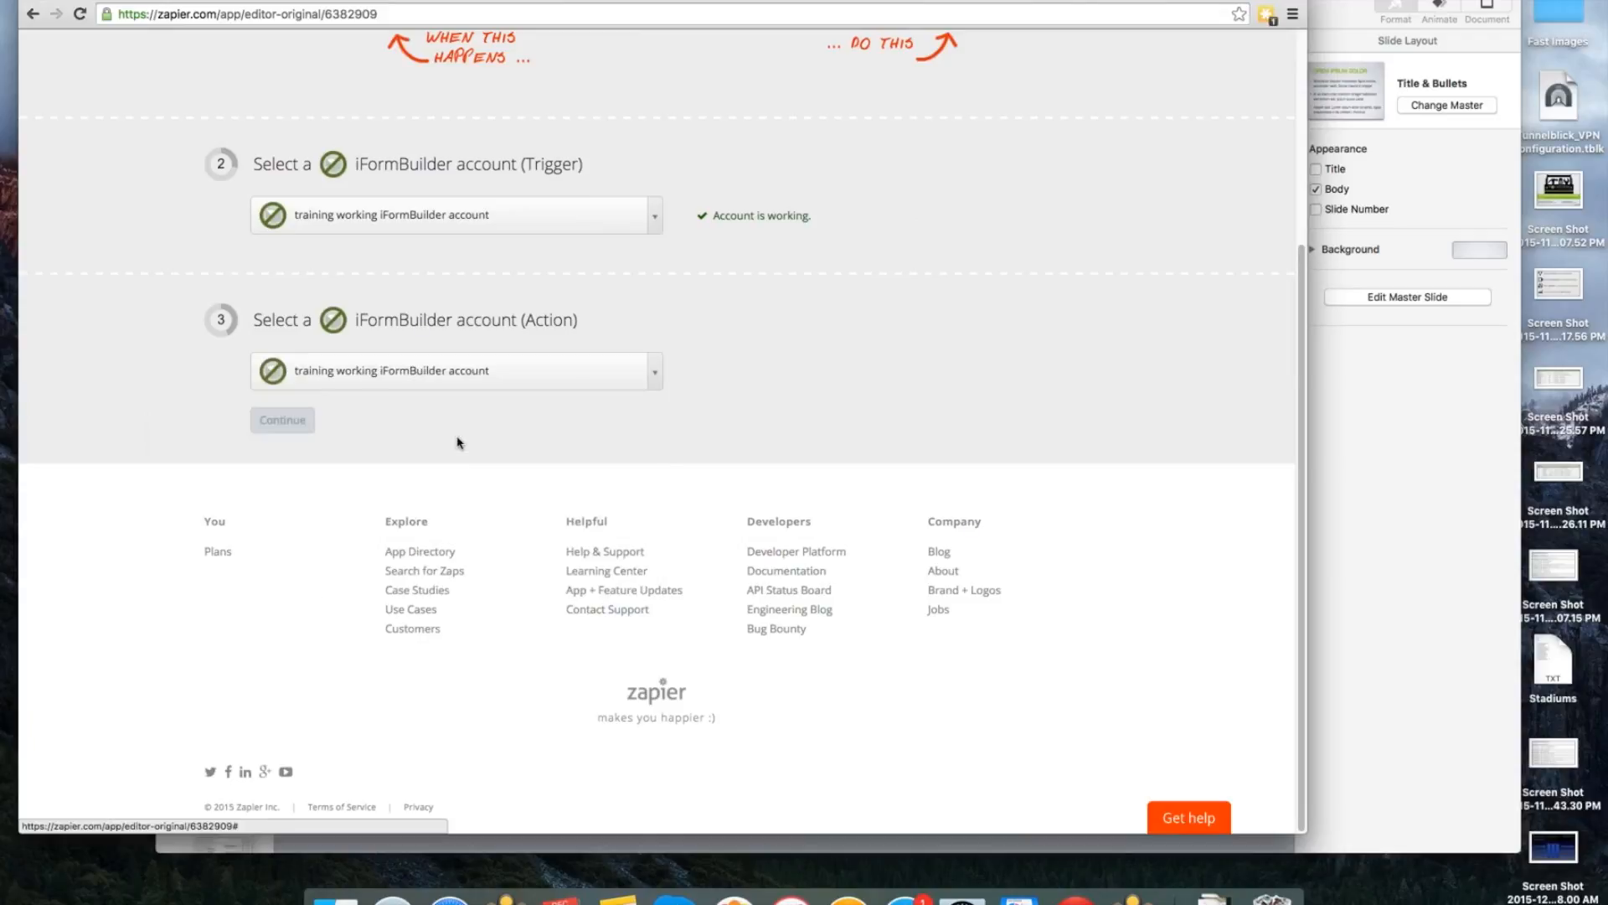
{"action": "left_click", "coordinate": [748, 371]}
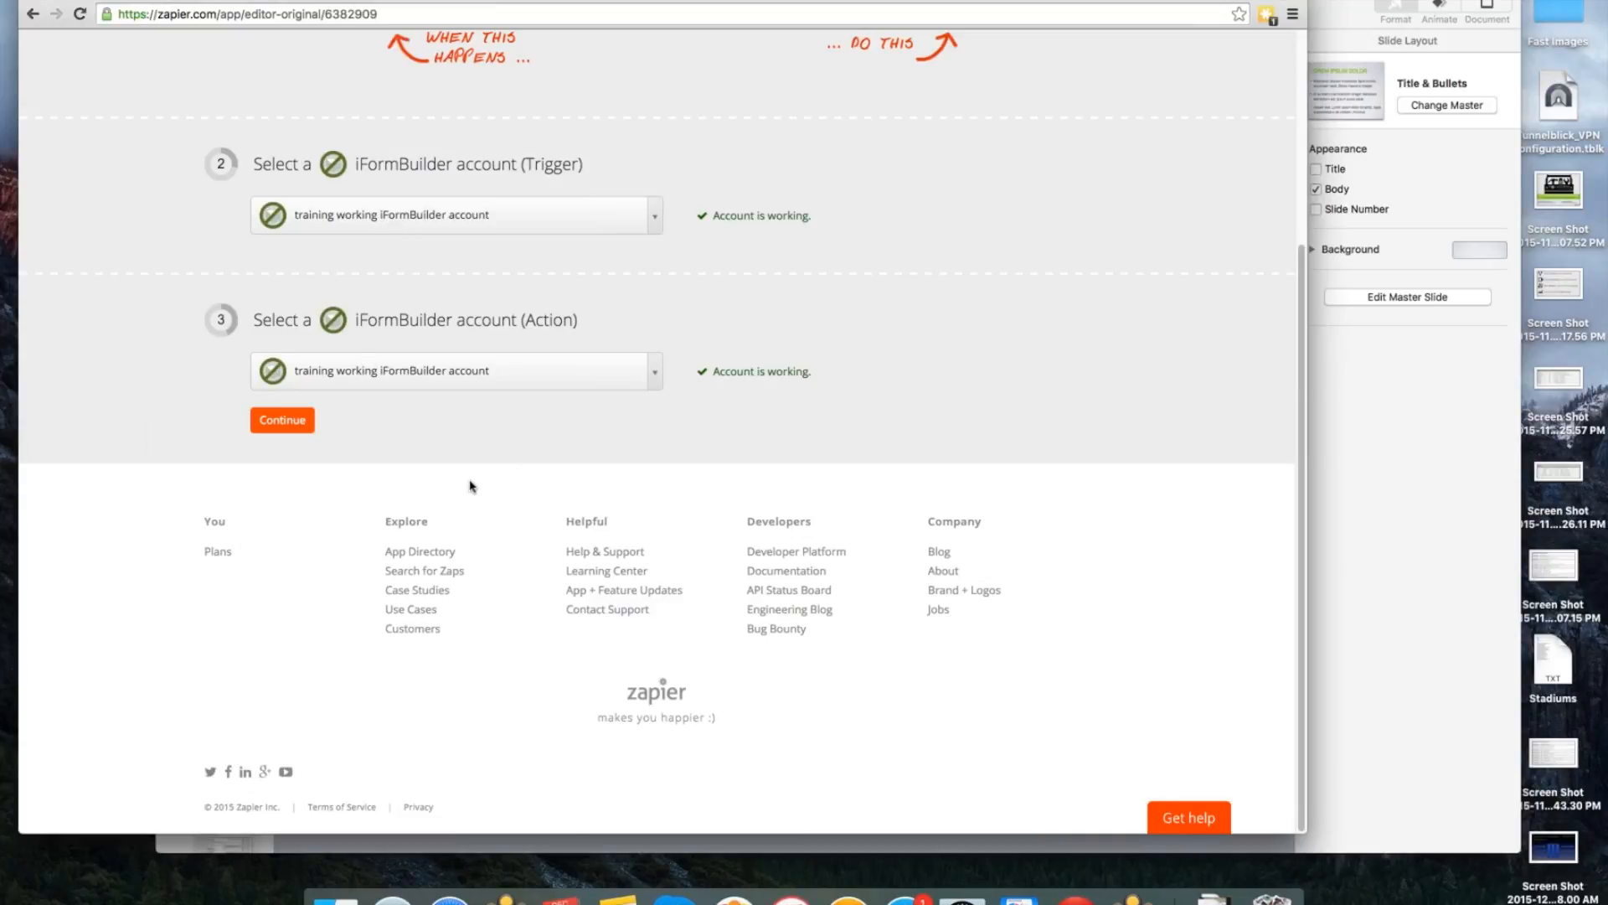
{"action": "left_click", "coordinate": [303, 420]}
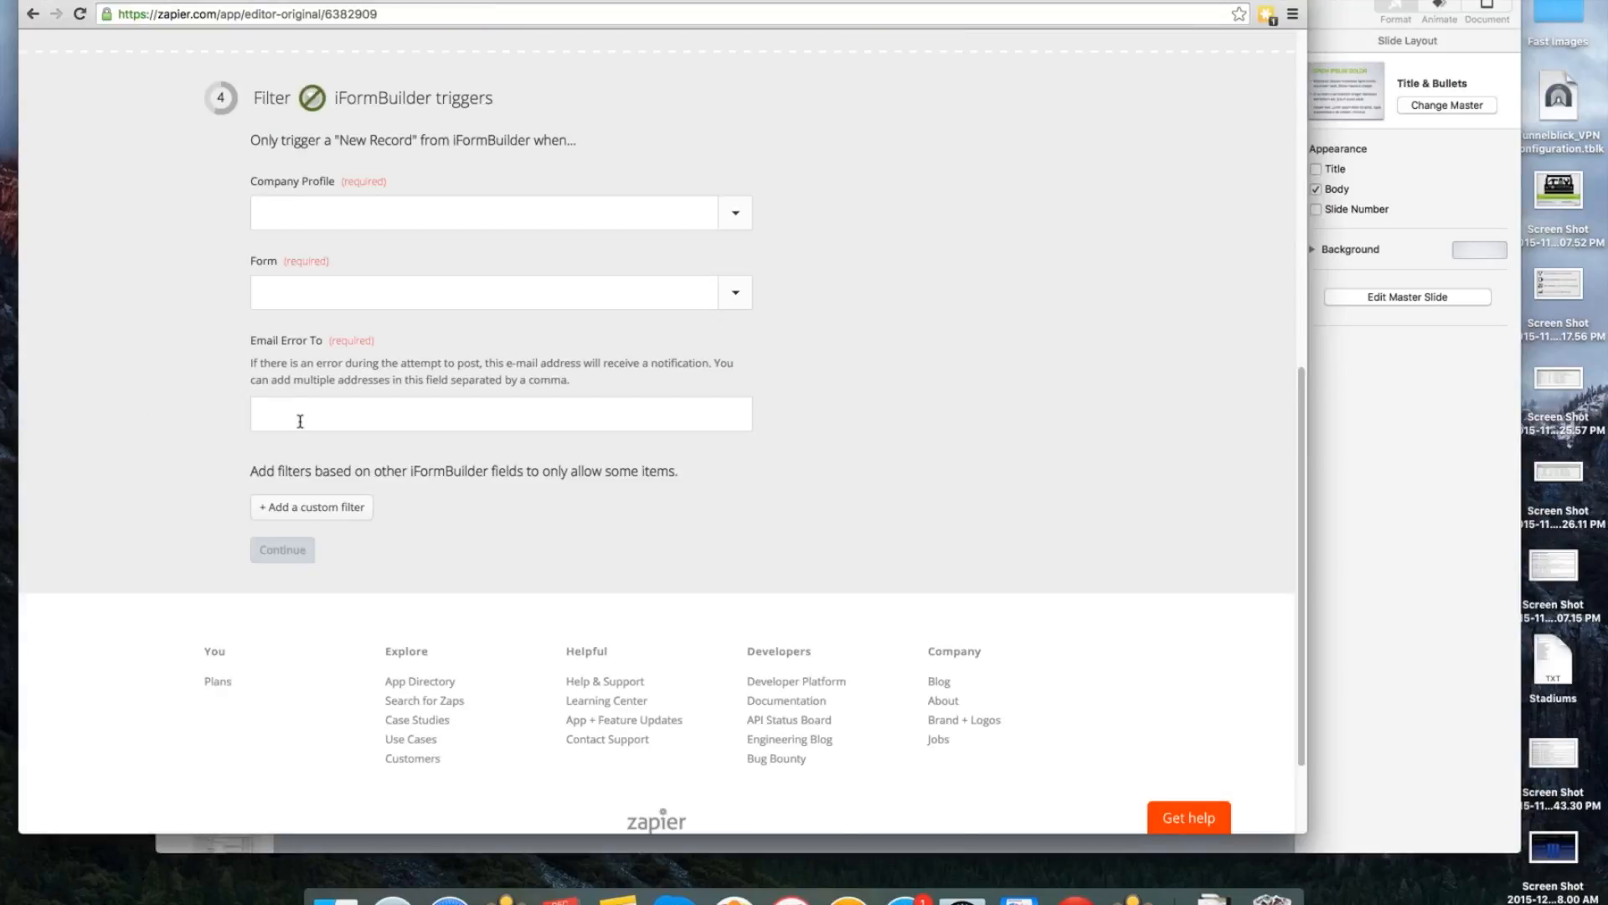
Set the trigger filter's company profile to End-User Training and its form to bj_smart_controls_demo_2014_parent_copy.
{"action": "left_click", "coordinate": [731, 229]}
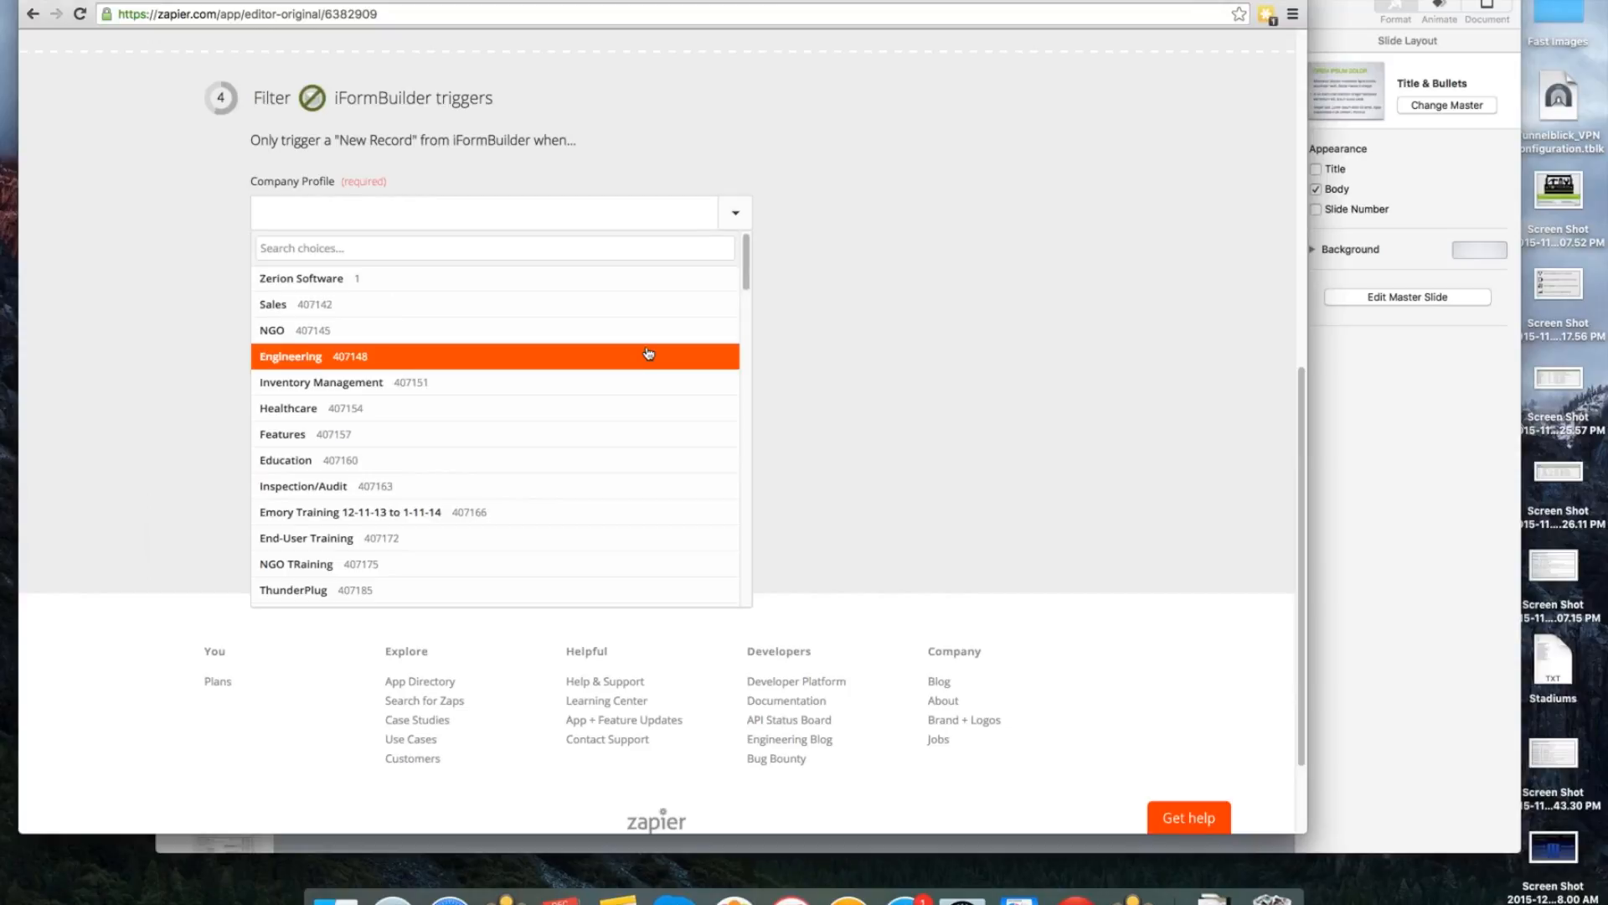
{"action": "left_click", "coordinate": [950, 308]}
{"action": "left_click", "coordinate": [734, 215]}
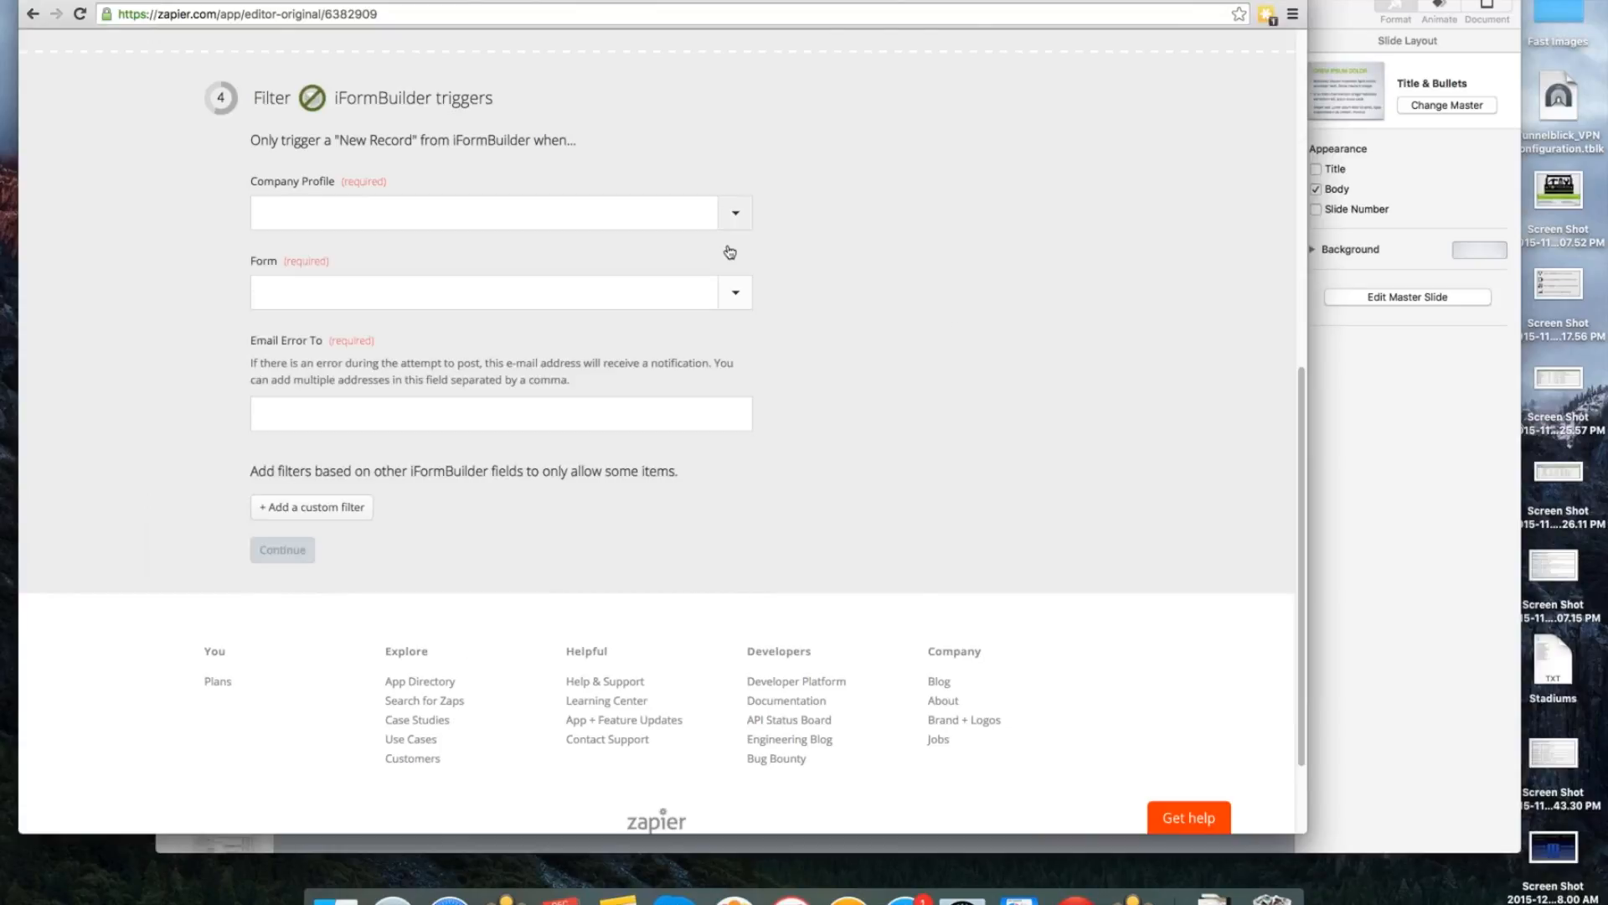
{"action": "scroll", "coordinate": [729, 252], "scroll_direction": "down", "scroll_amount": 2}
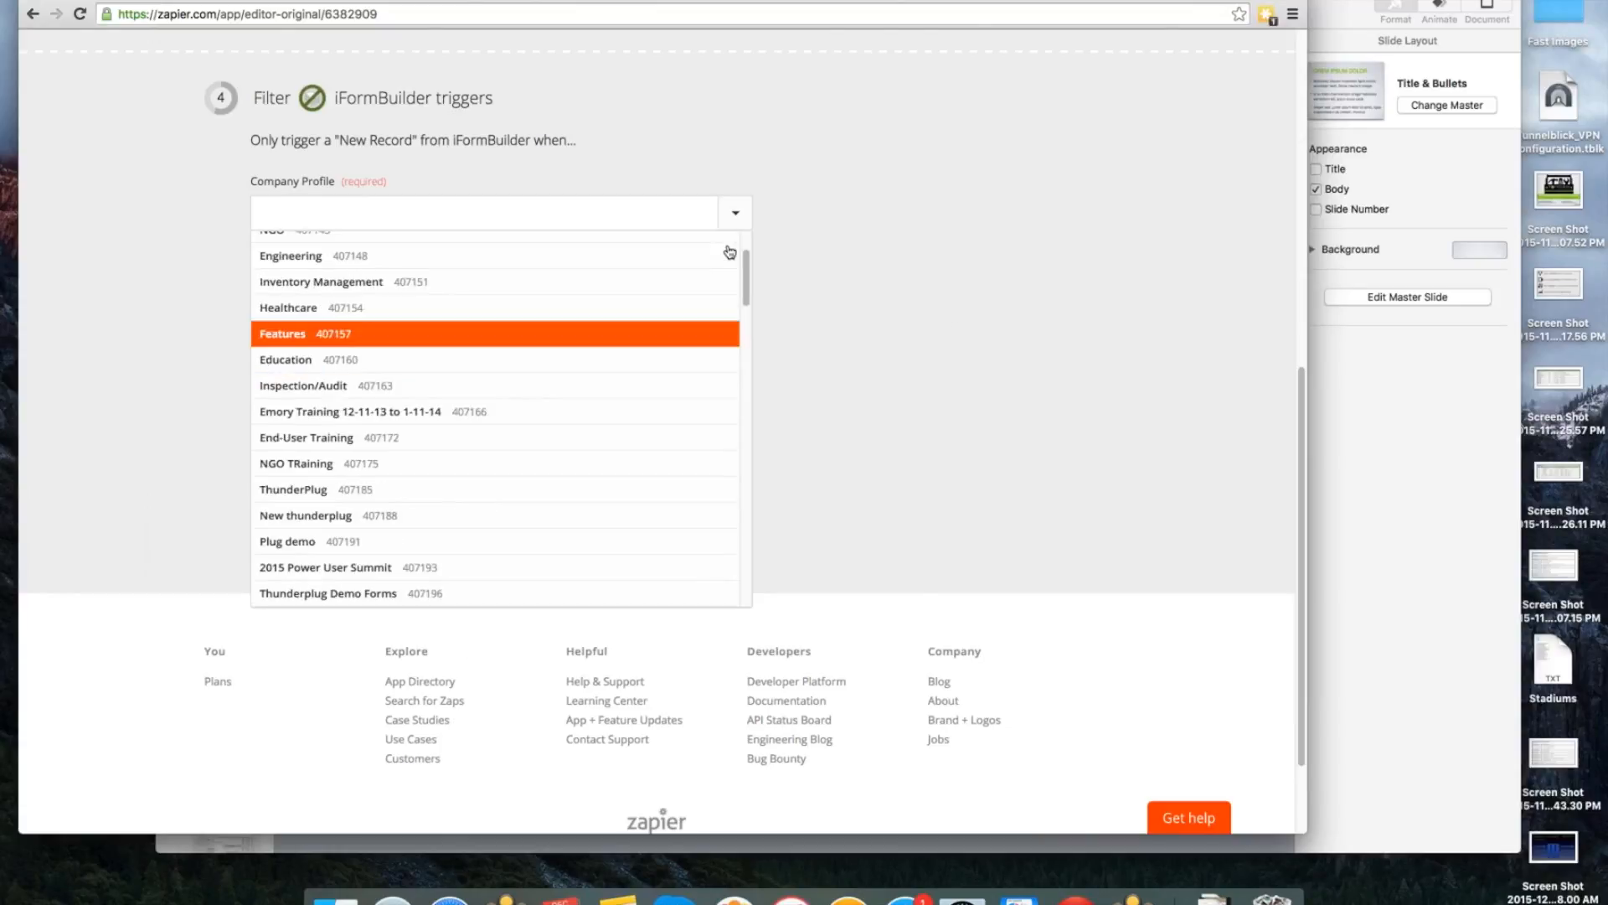
{"action": "left_click", "coordinate": [449, 444]}
{"action": "left_click", "coordinate": [740, 300]}
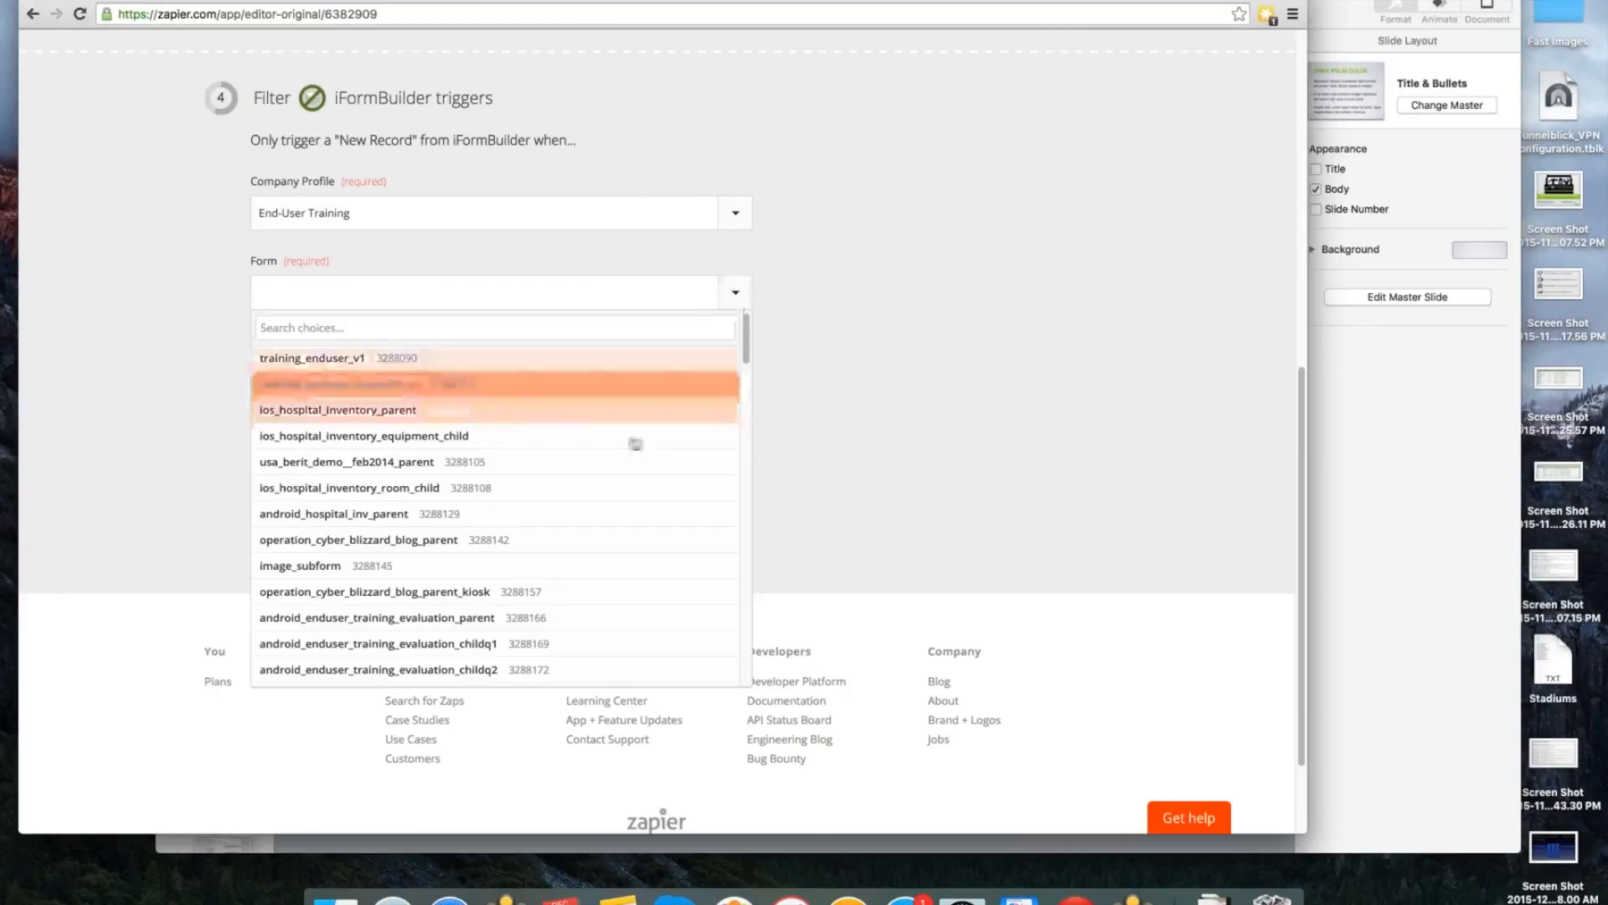
{"action": "scroll", "coordinate": [635, 443], "scroll_direction": "down", "scroll_amount": 8}
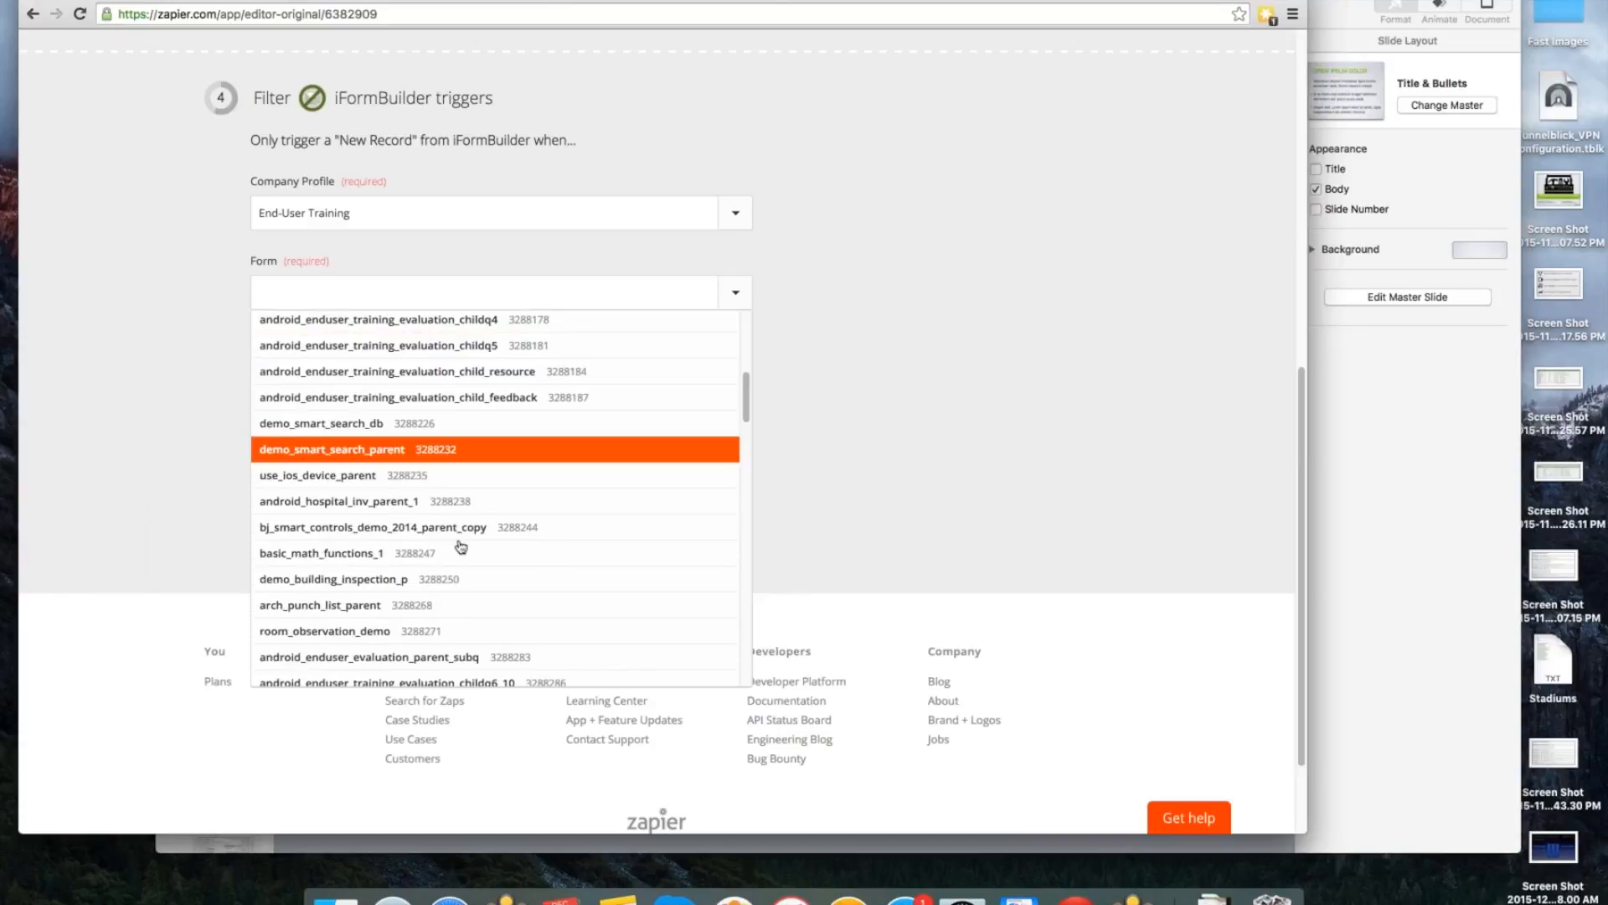
{"action": "left_click", "coordinate": [565, 526]}
Enter the e-mail address for error notifications and continue to matching the record with the form assignment.
{"action": "left_click", "coordinate": [547, 420]}
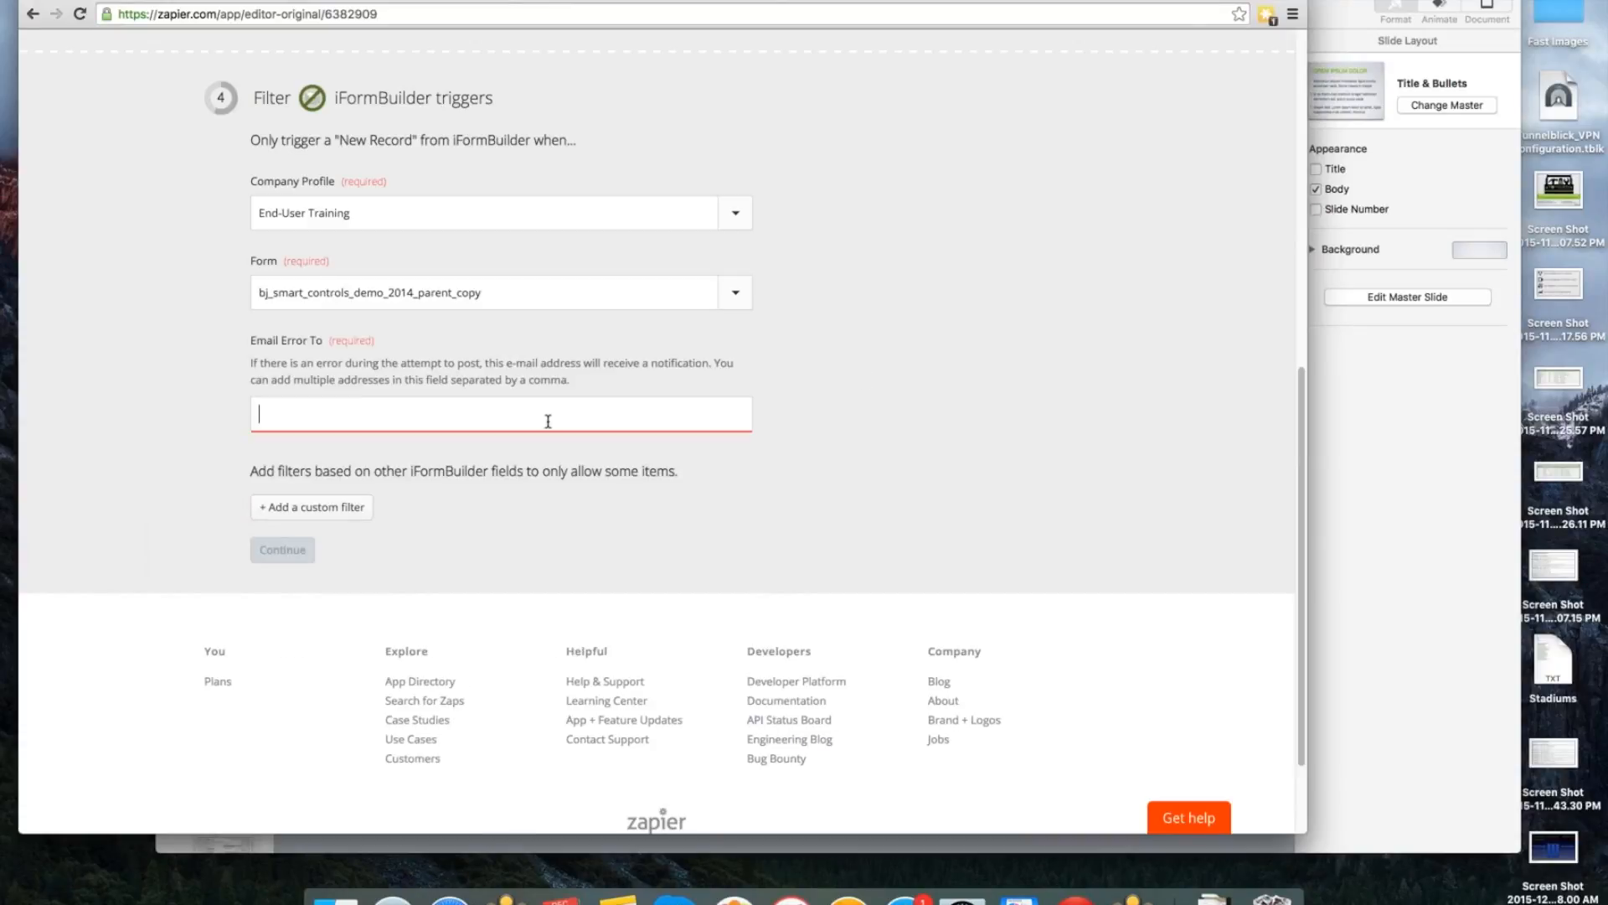
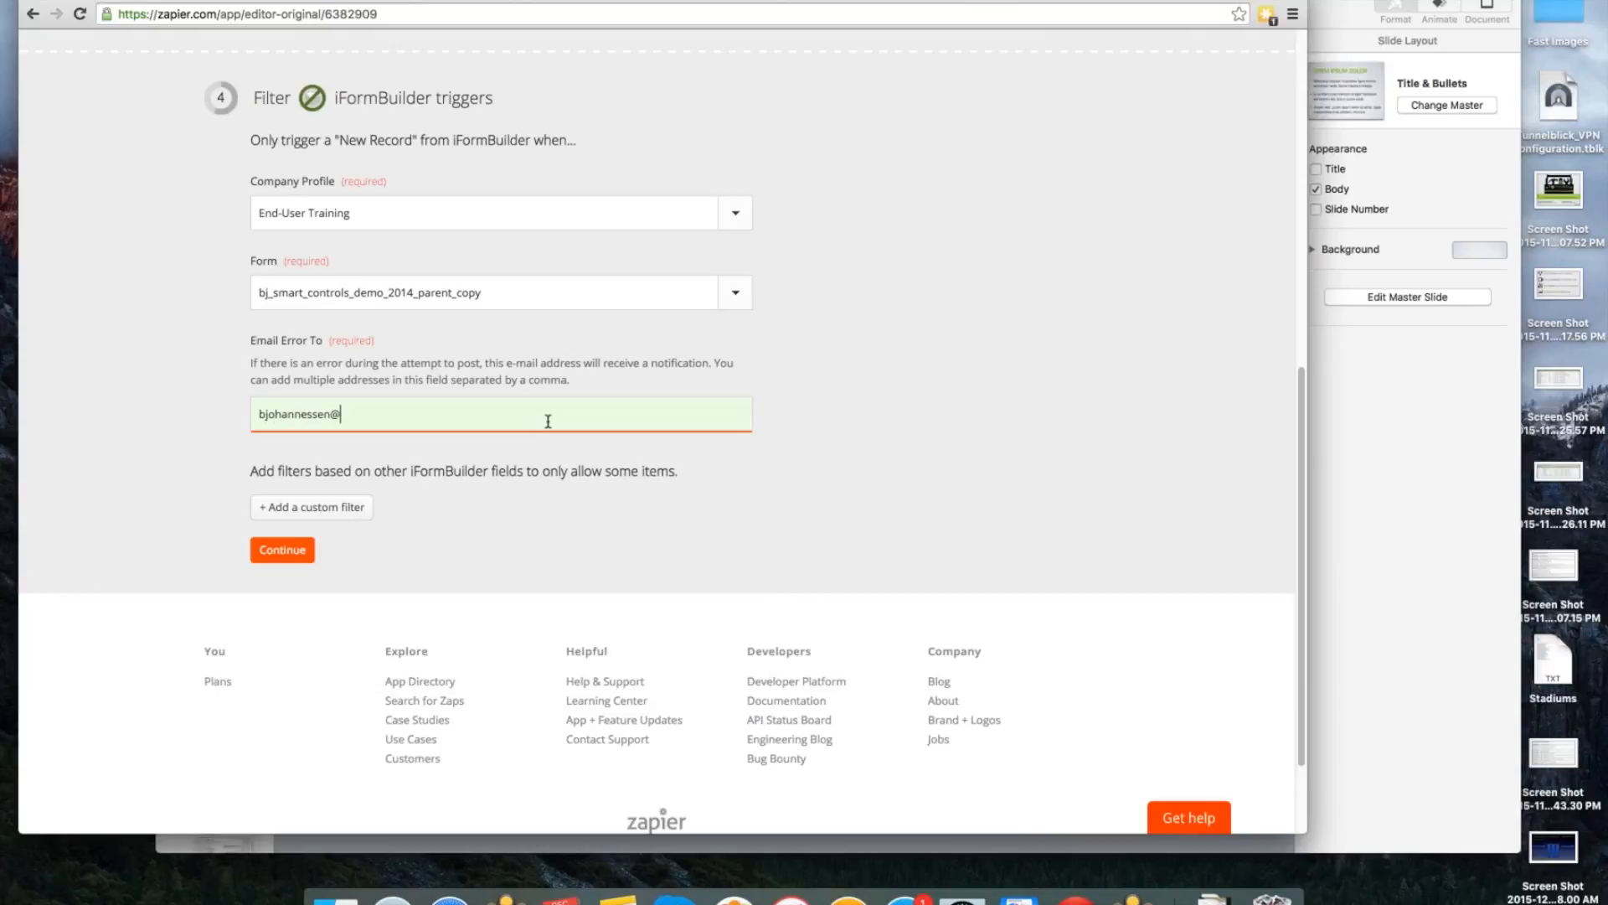
{"action": "left_click", "coordinate": [291, 553]}
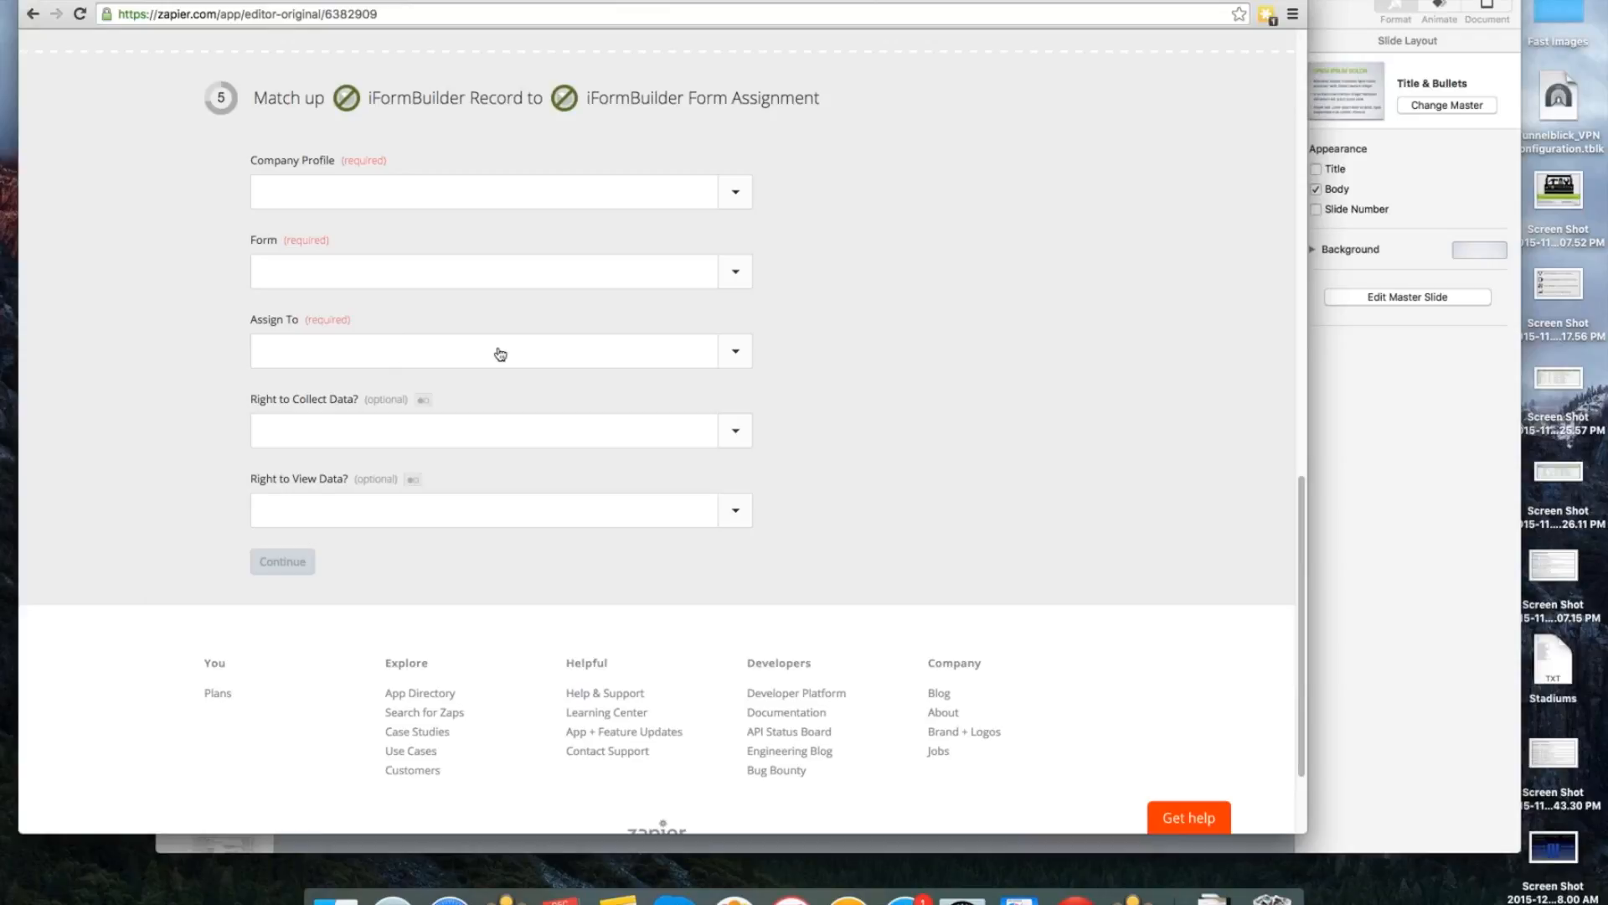
Set the form assignment's company profile to End-User Training and its form to training_enduser_v1.
{"action": "left_click", "coordinate": [741, 192]}
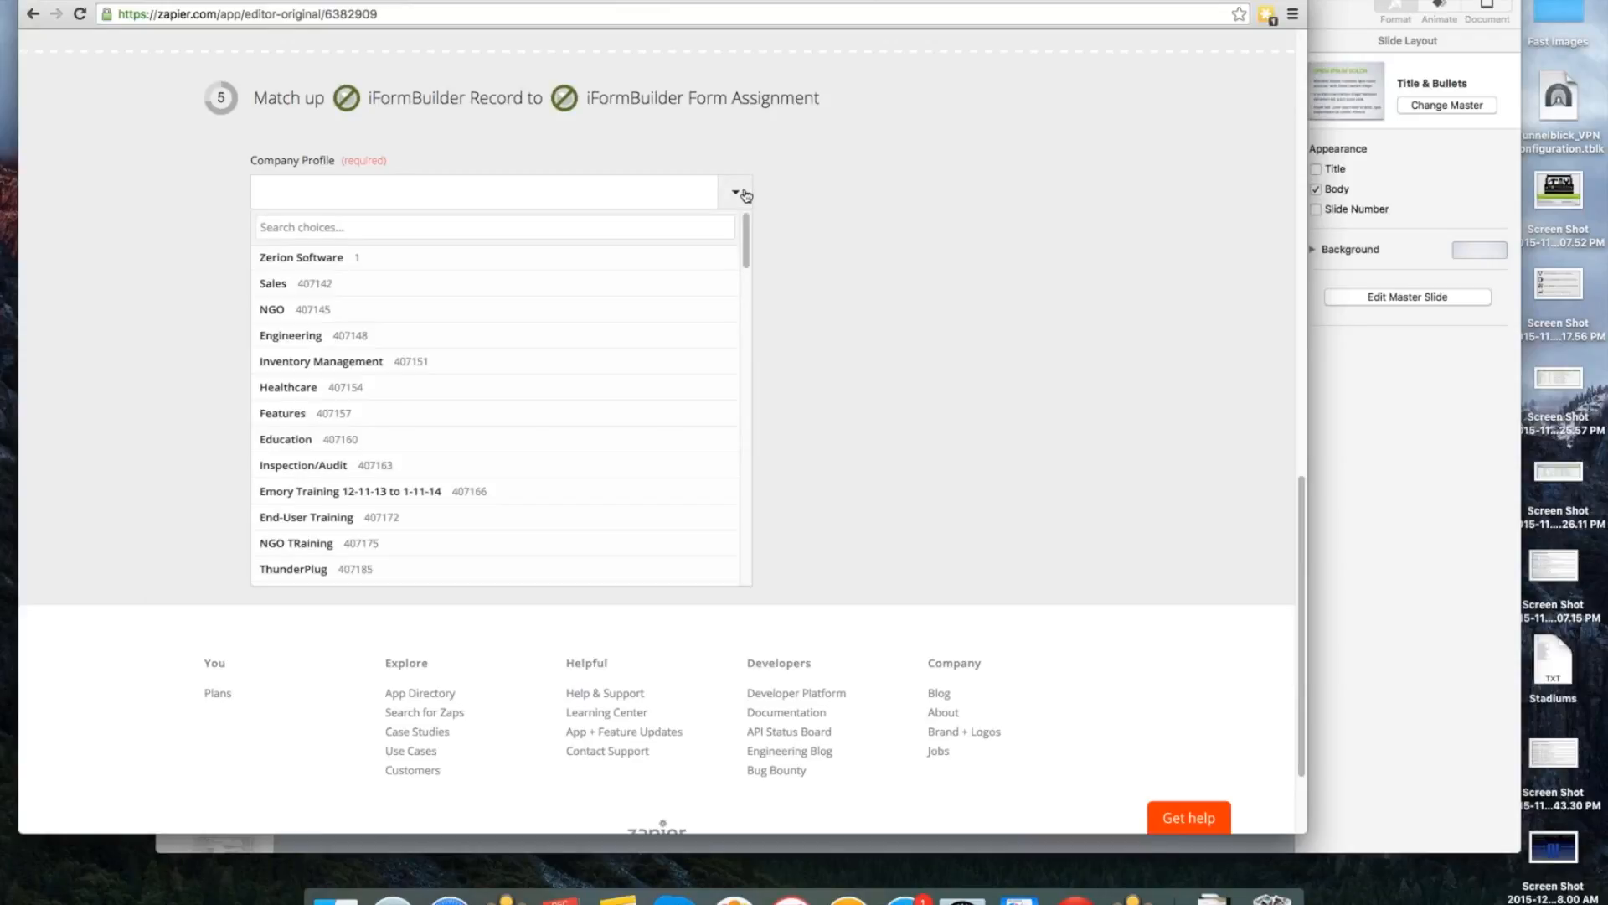
{"action": "left_click", "coordinate": [546, 526]}
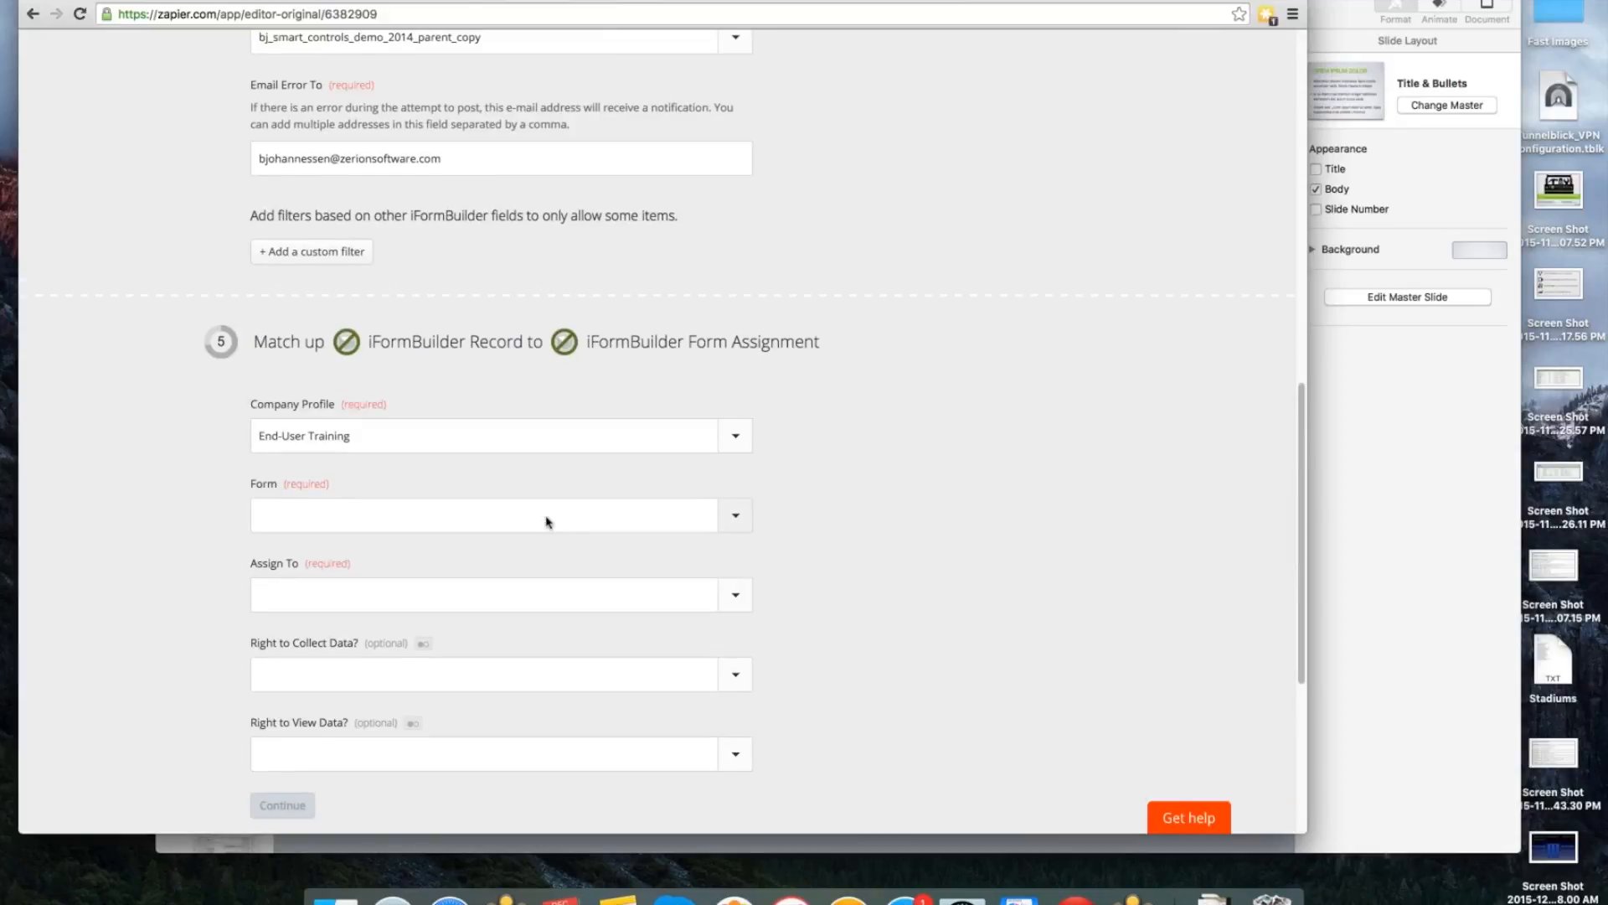
{"action": "left_click", "coordinate": [749, 522]}
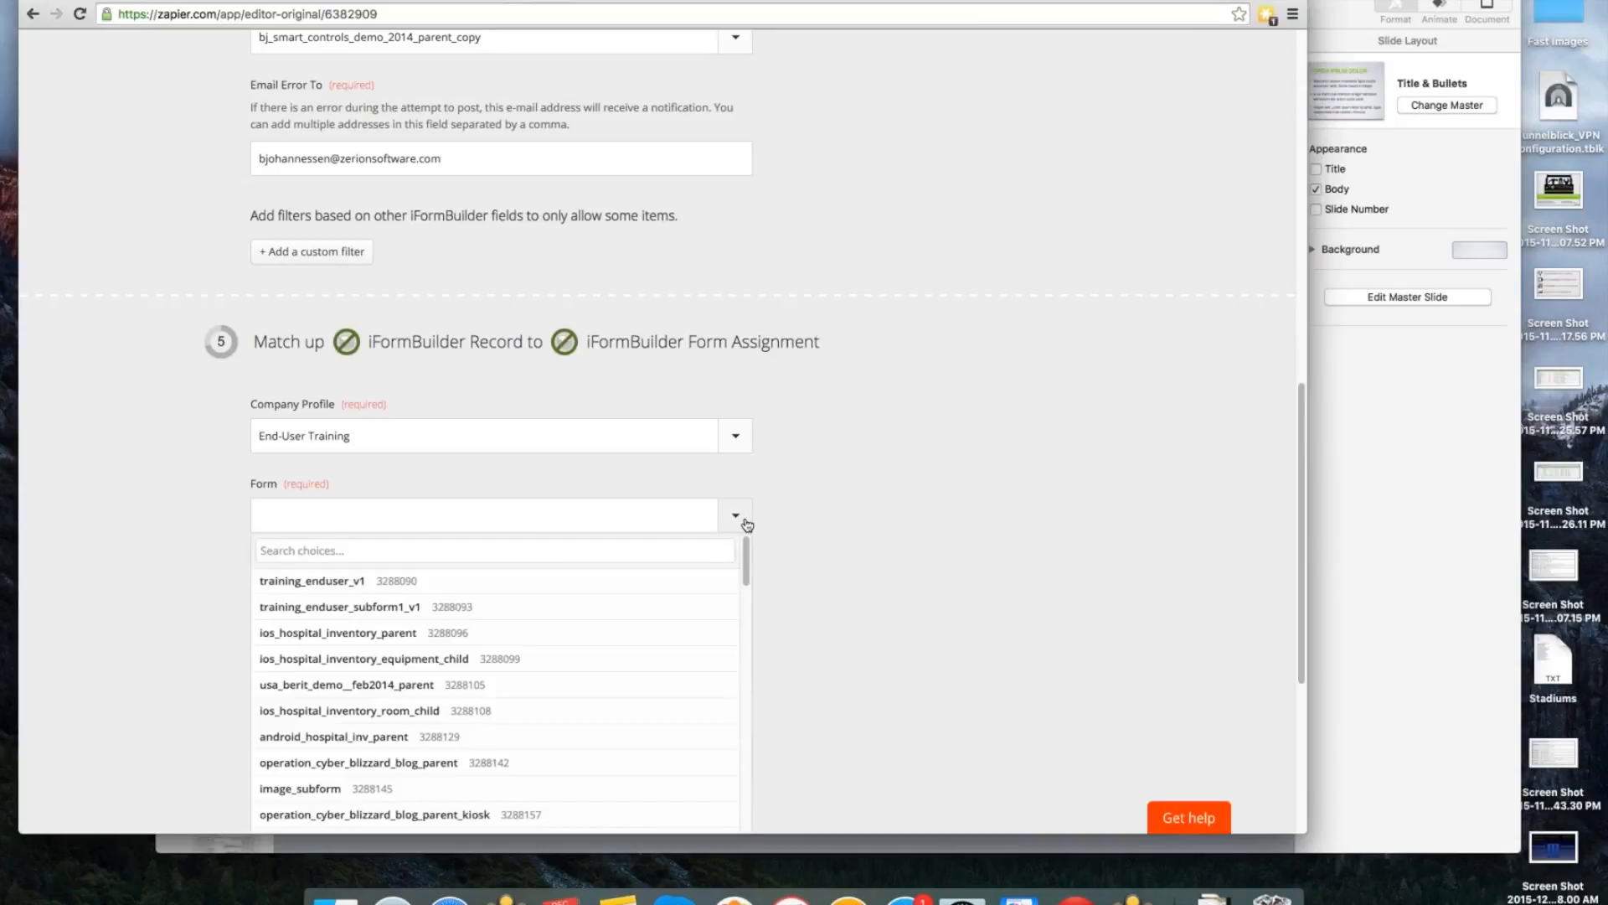
{"action": "left_click", "coordinate": [555, 589]}
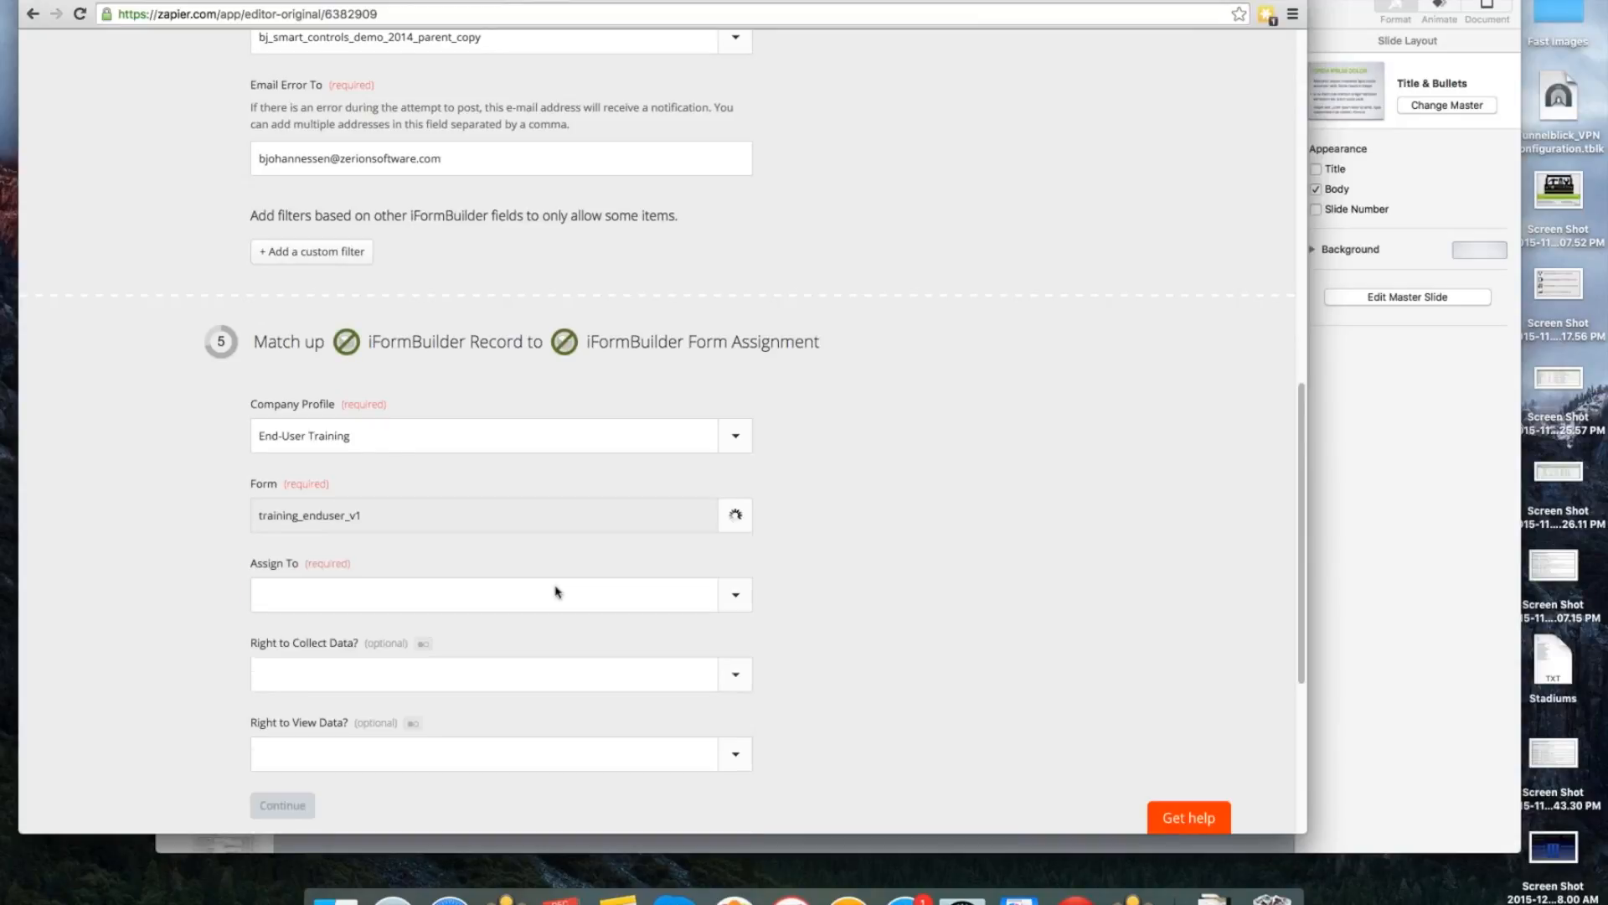
Review the users available for the form assignment's Assign To setting, and close the list without choosing one.
{"action": "scroll", "coordinate": [801, 534], "scroll_direction": "down", "scroll_amount": 1}
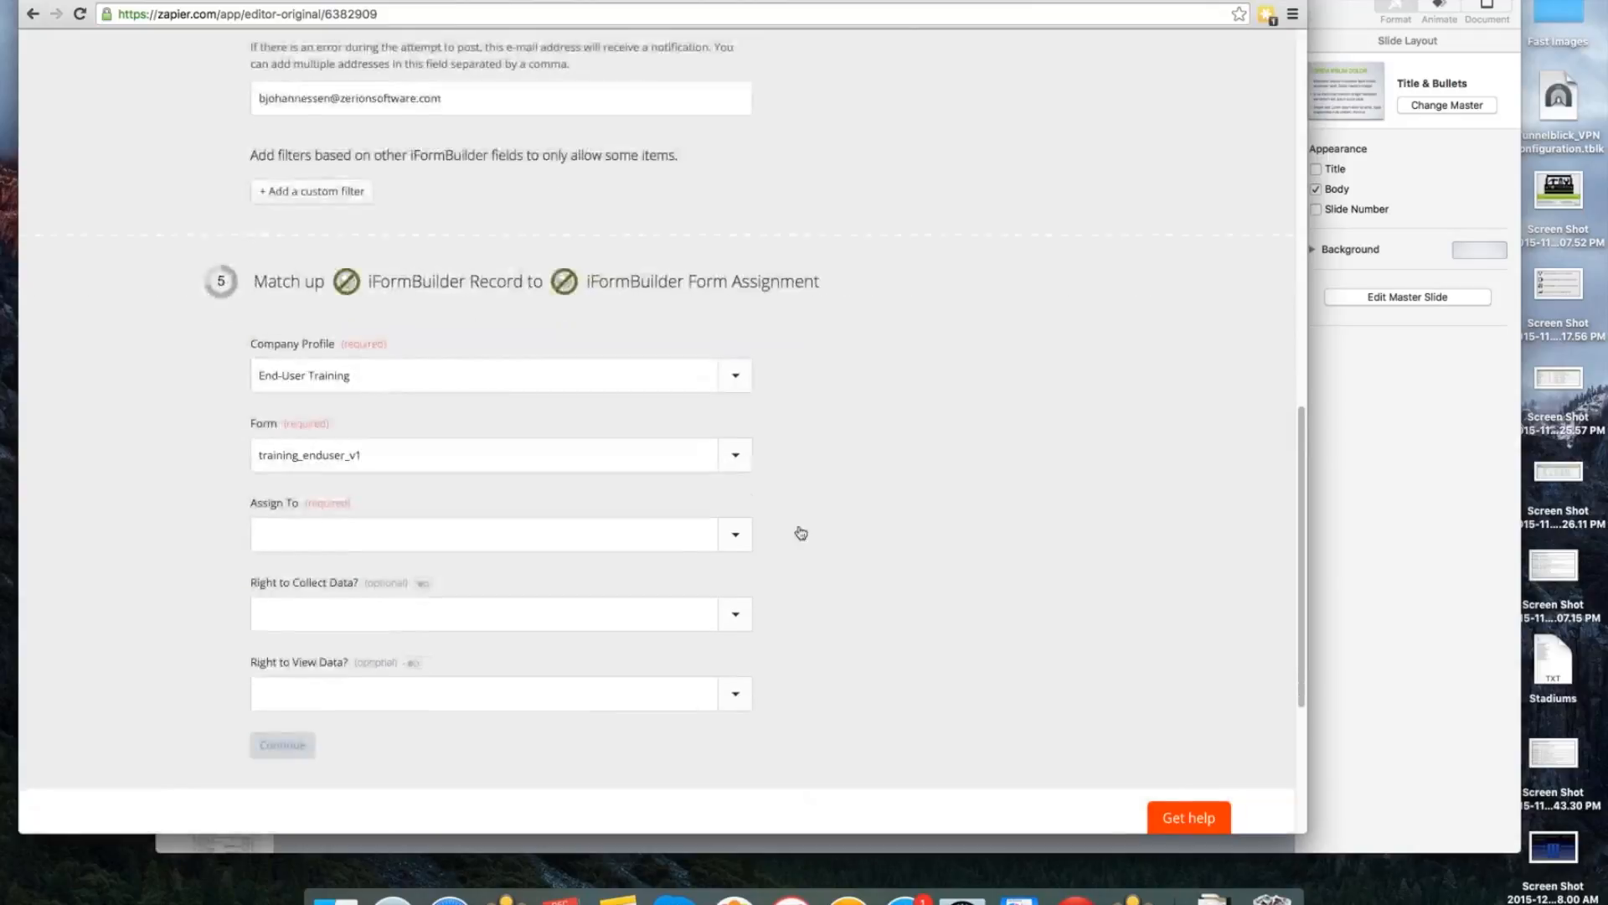
{"action": "left_click", "coordinate": [741, 544]}
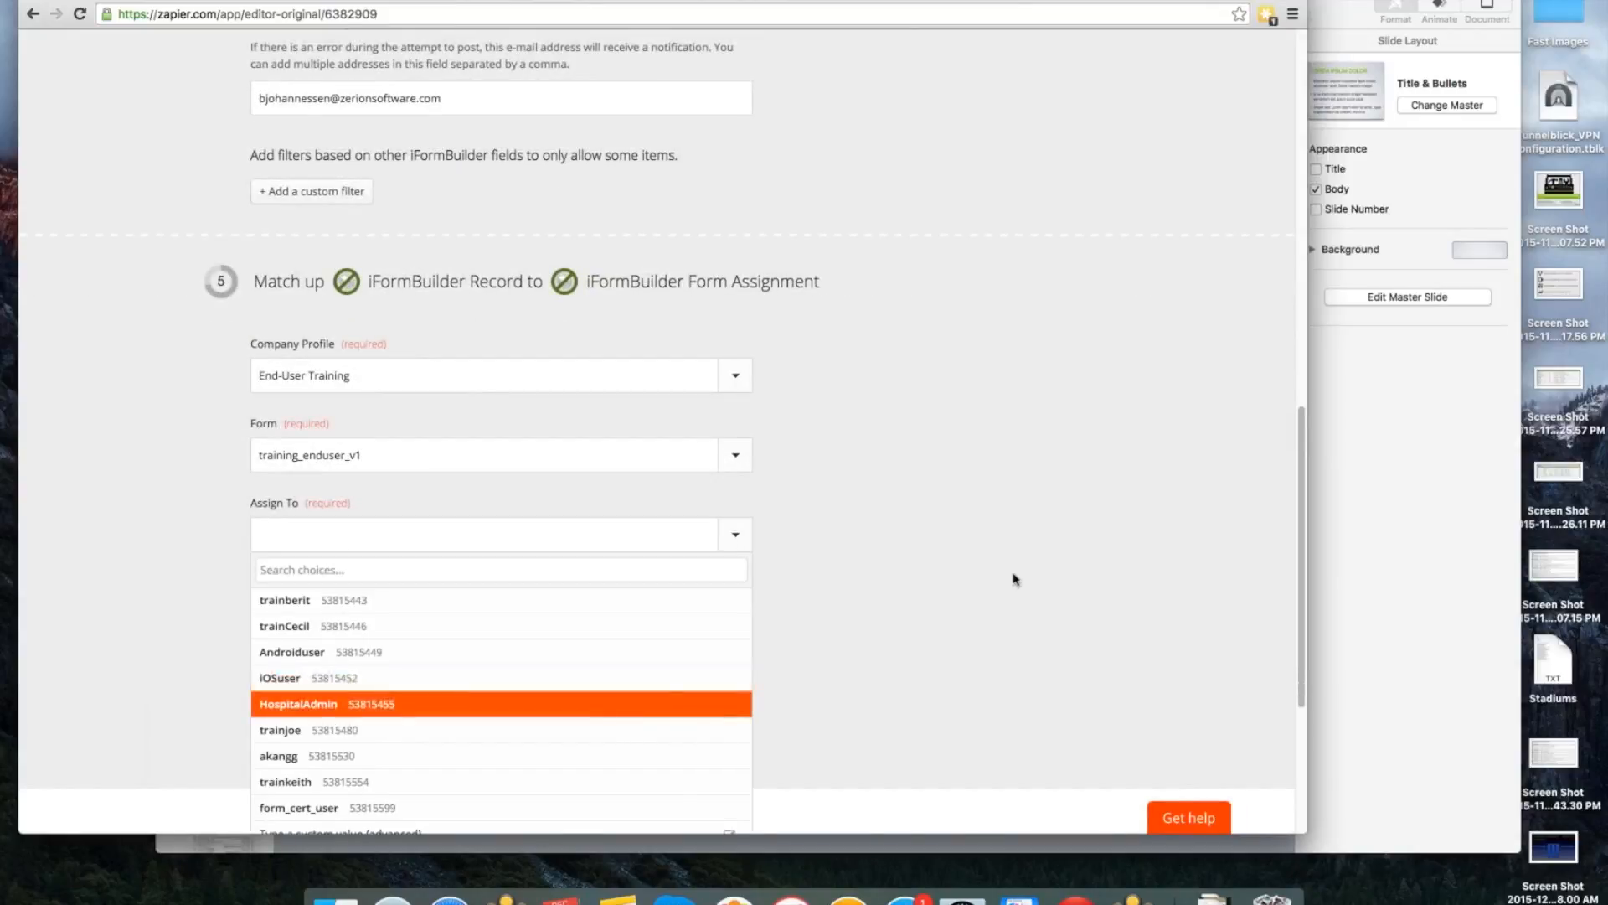
{"action": "scroll", "coordinate": [1014, 570], "scroll_direction": "down", "scroll_amount": 3}
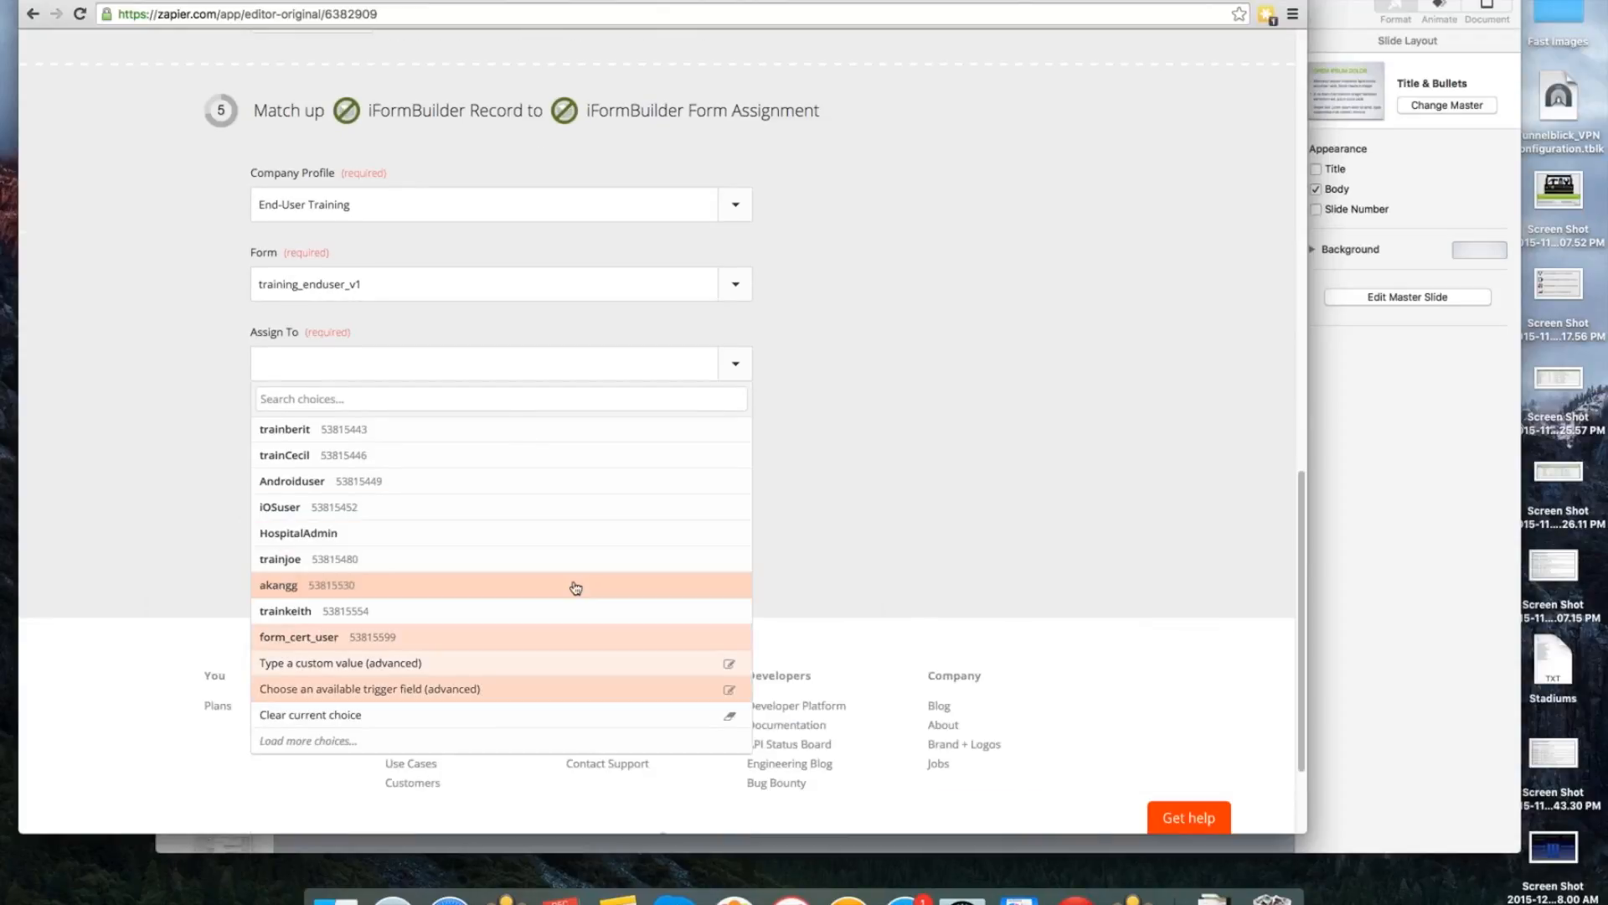
{"action": "left_click", "coordinate": [958, 453]}
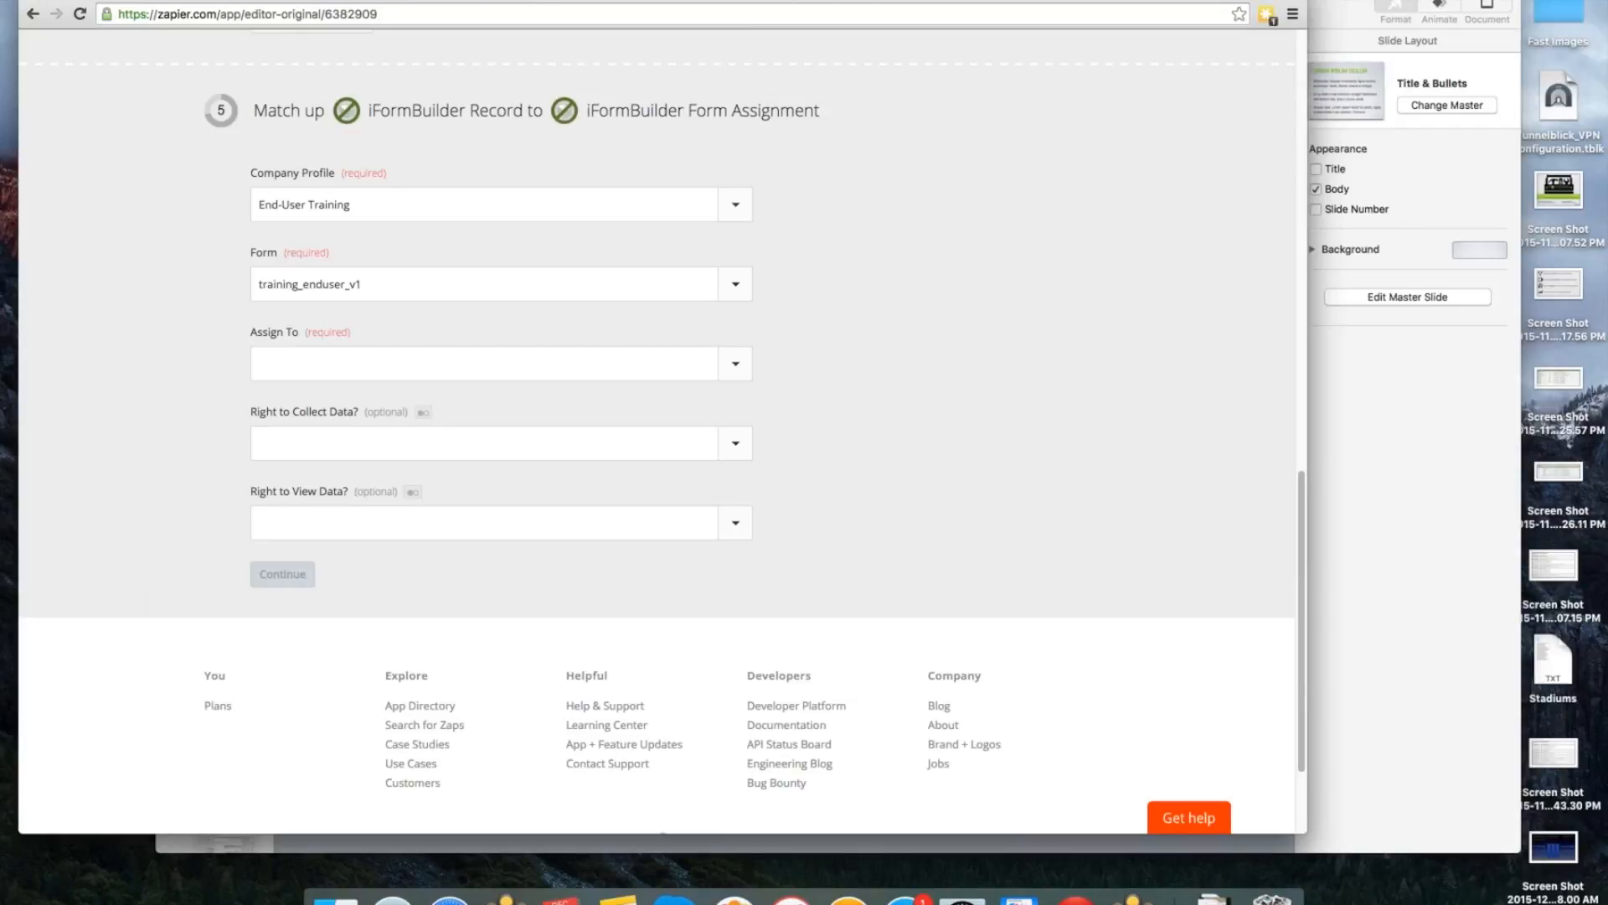
Minimize the browser window, switch to the Keynote presentation, and show the Zapier triggers and actions slide followed by the WebMerge slide.
{"action": "key", "text": "super+m"}
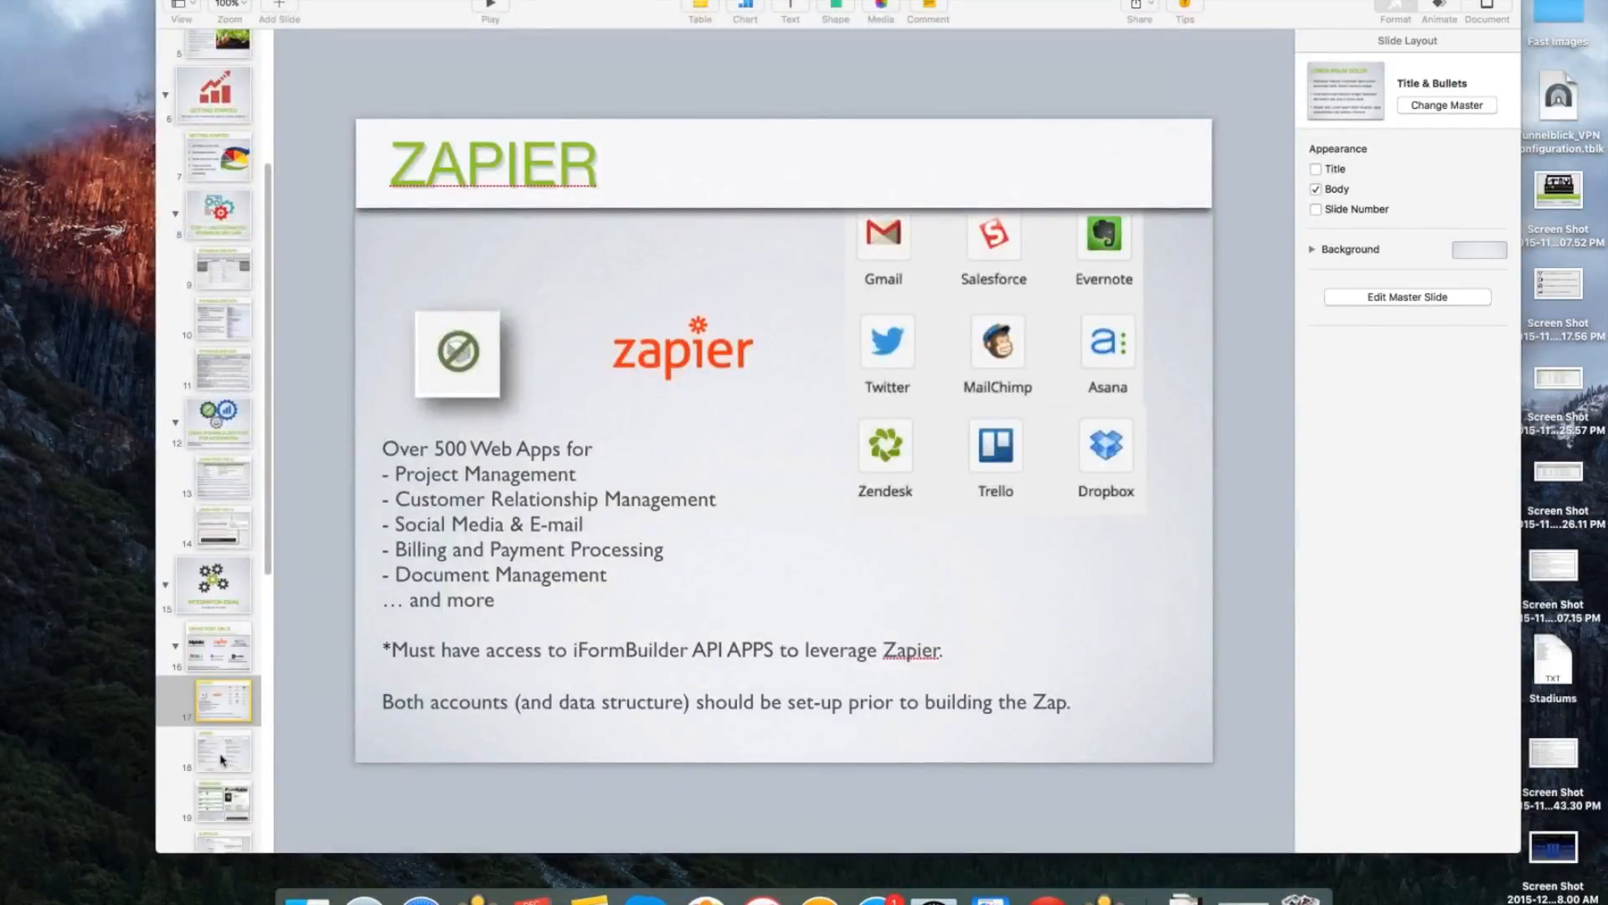
{"action": "left_click", "coordinate": [213, 750]}
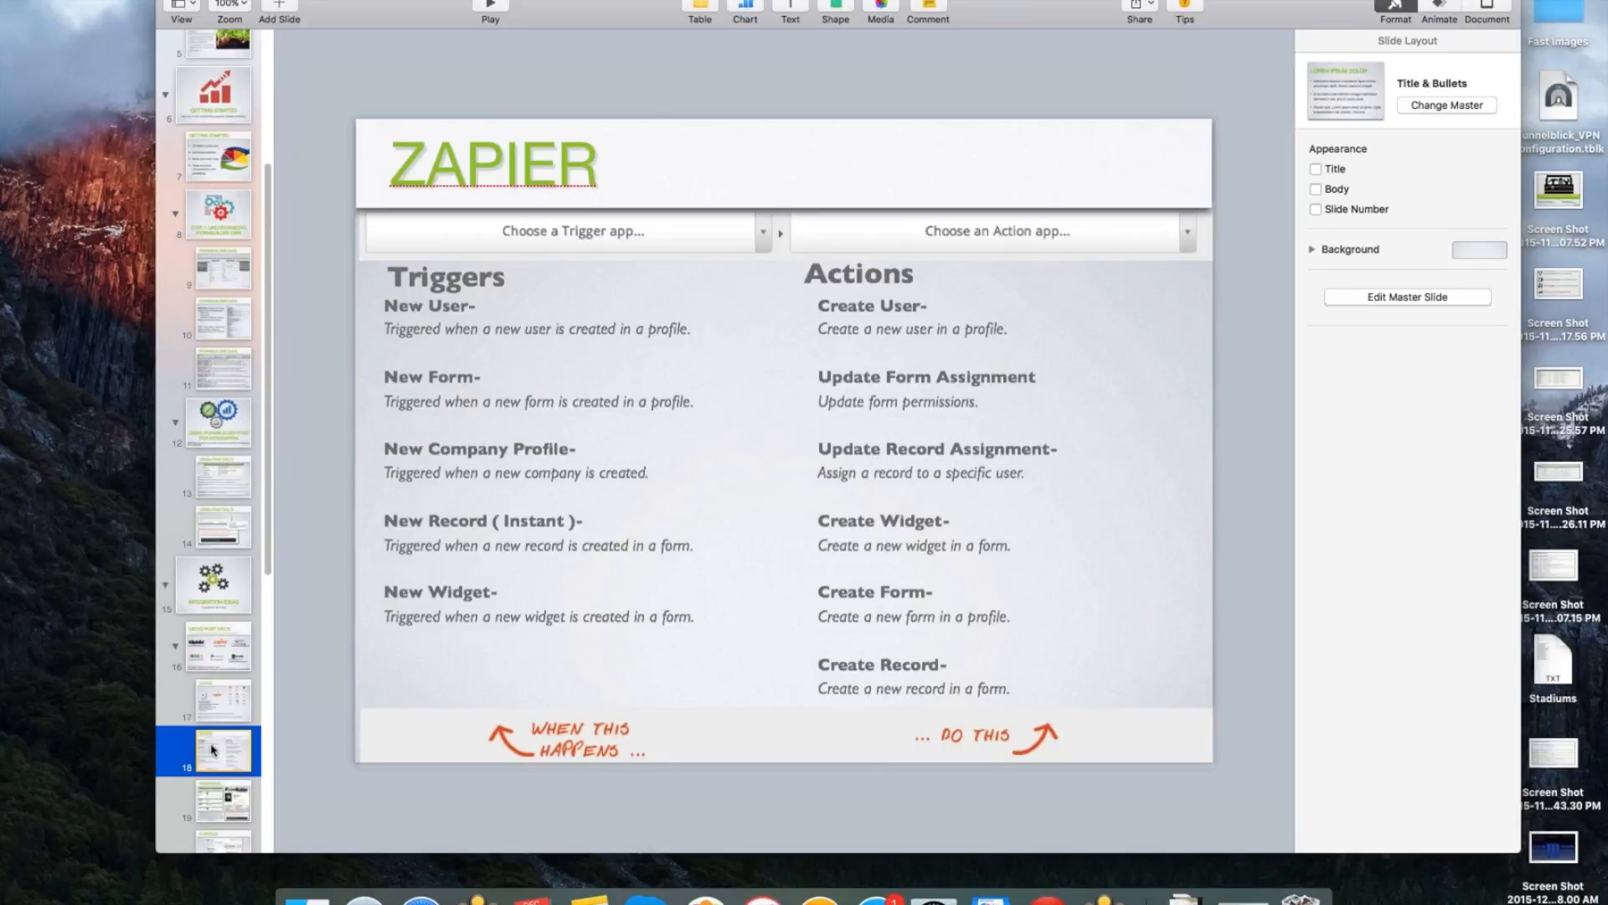
{"action": "left_click", "coordinate": [236, 798]}
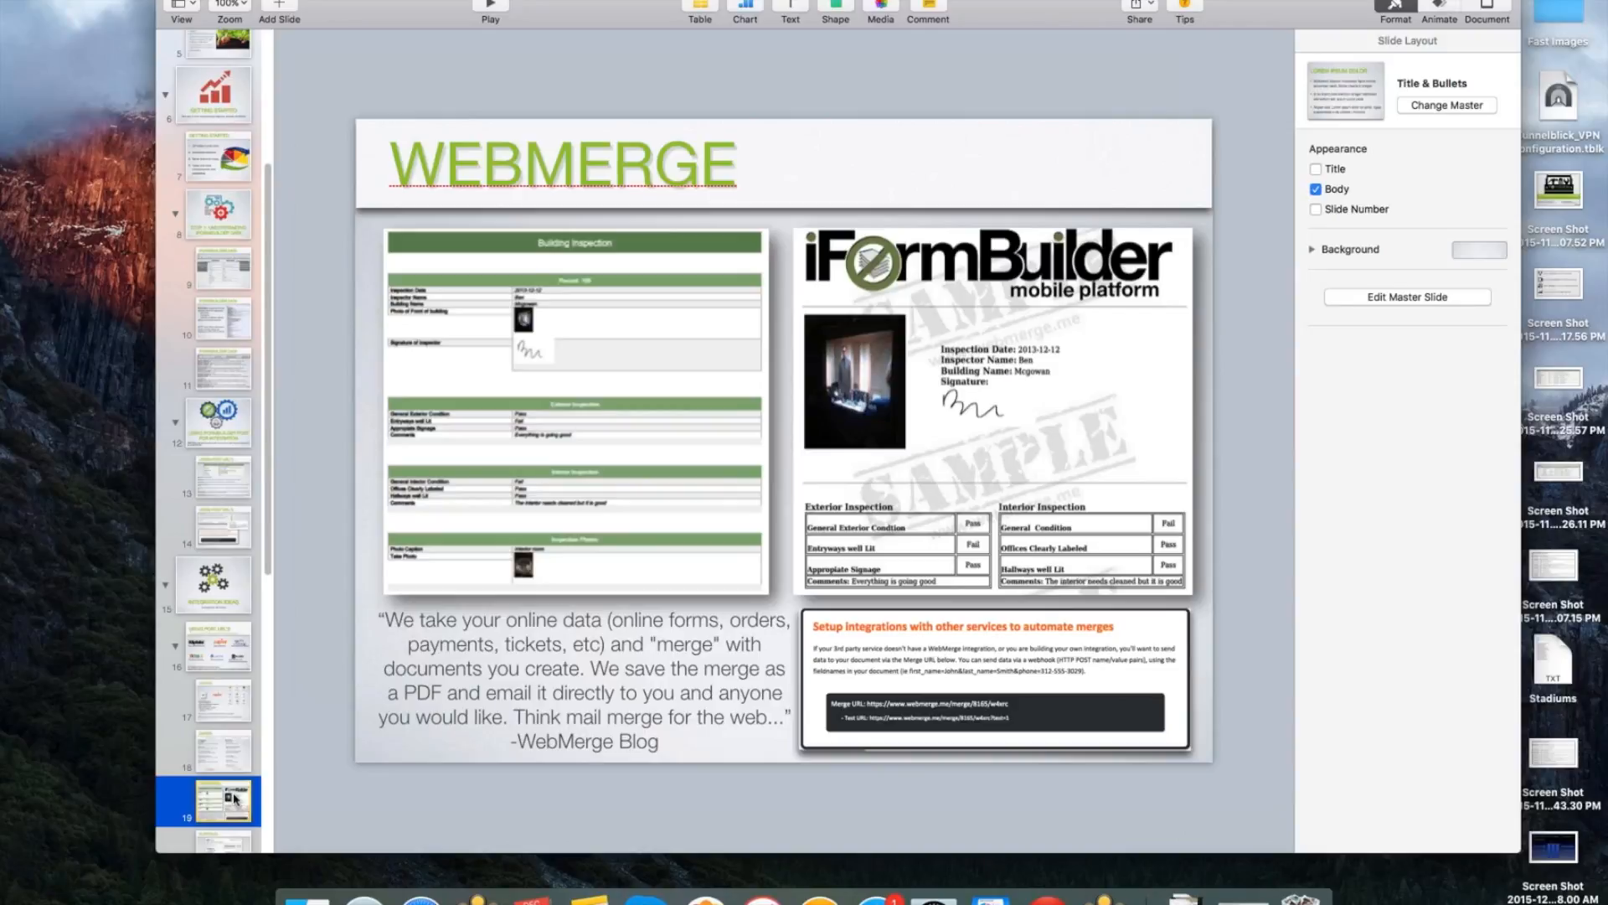
{"action": "scroll", "coordinate": [222, 670], "scroll_direction": "down", "scroll_amount": 2}
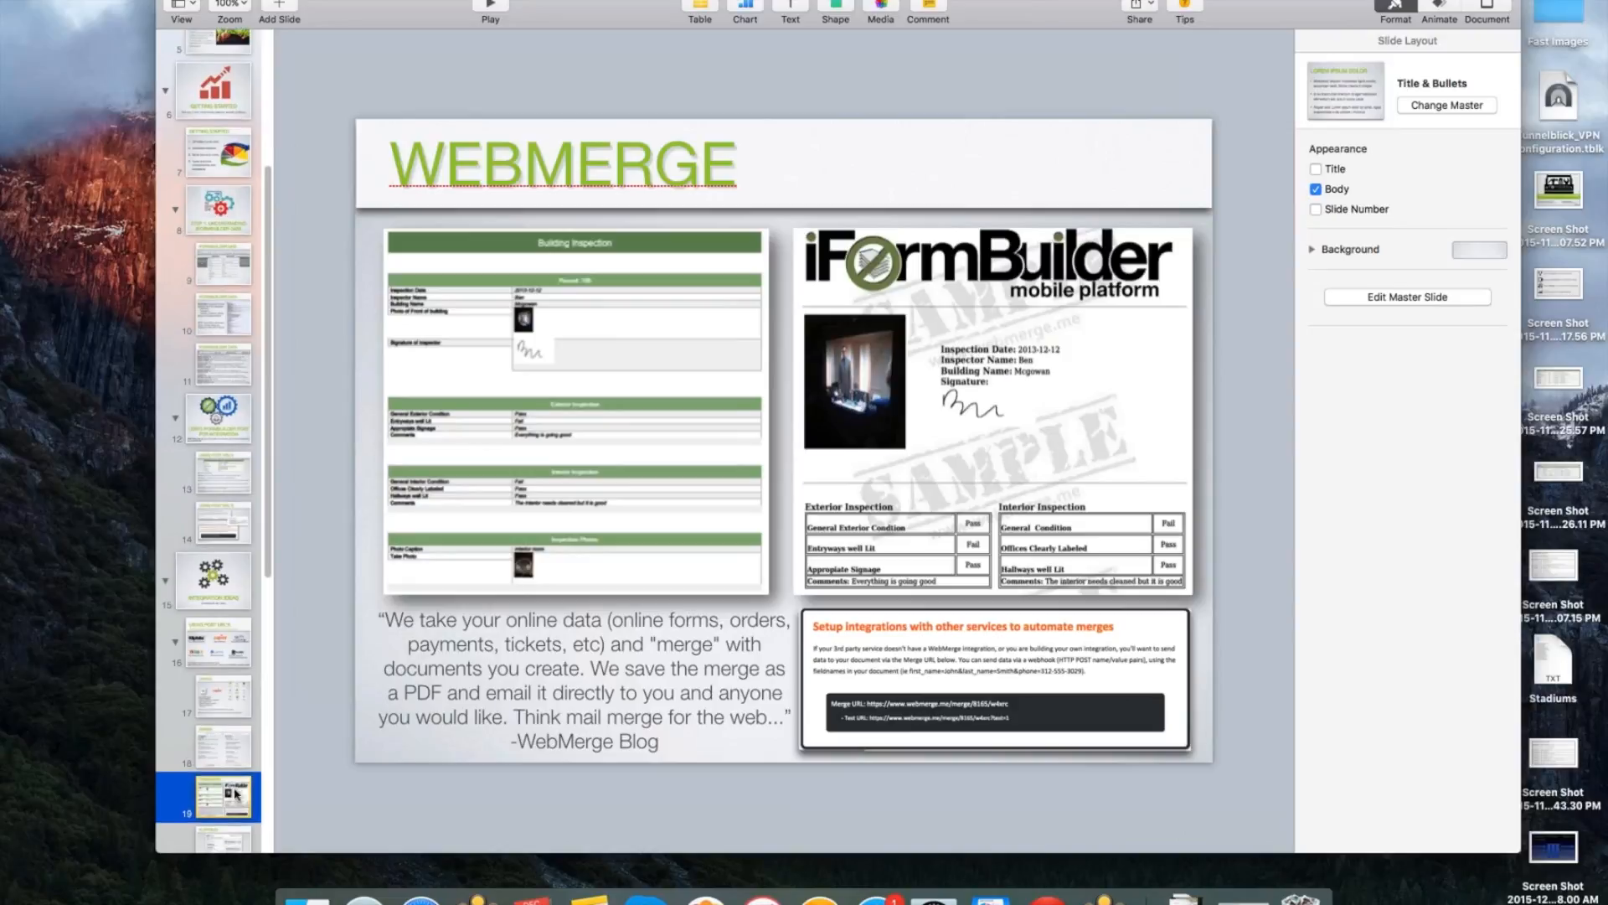
Play the slideshow from the WebMerge slide and advance past Klipfolio to the Esri ArcGIS integration slide.
{"action": "left_click", "coordinate": [501, 6]}
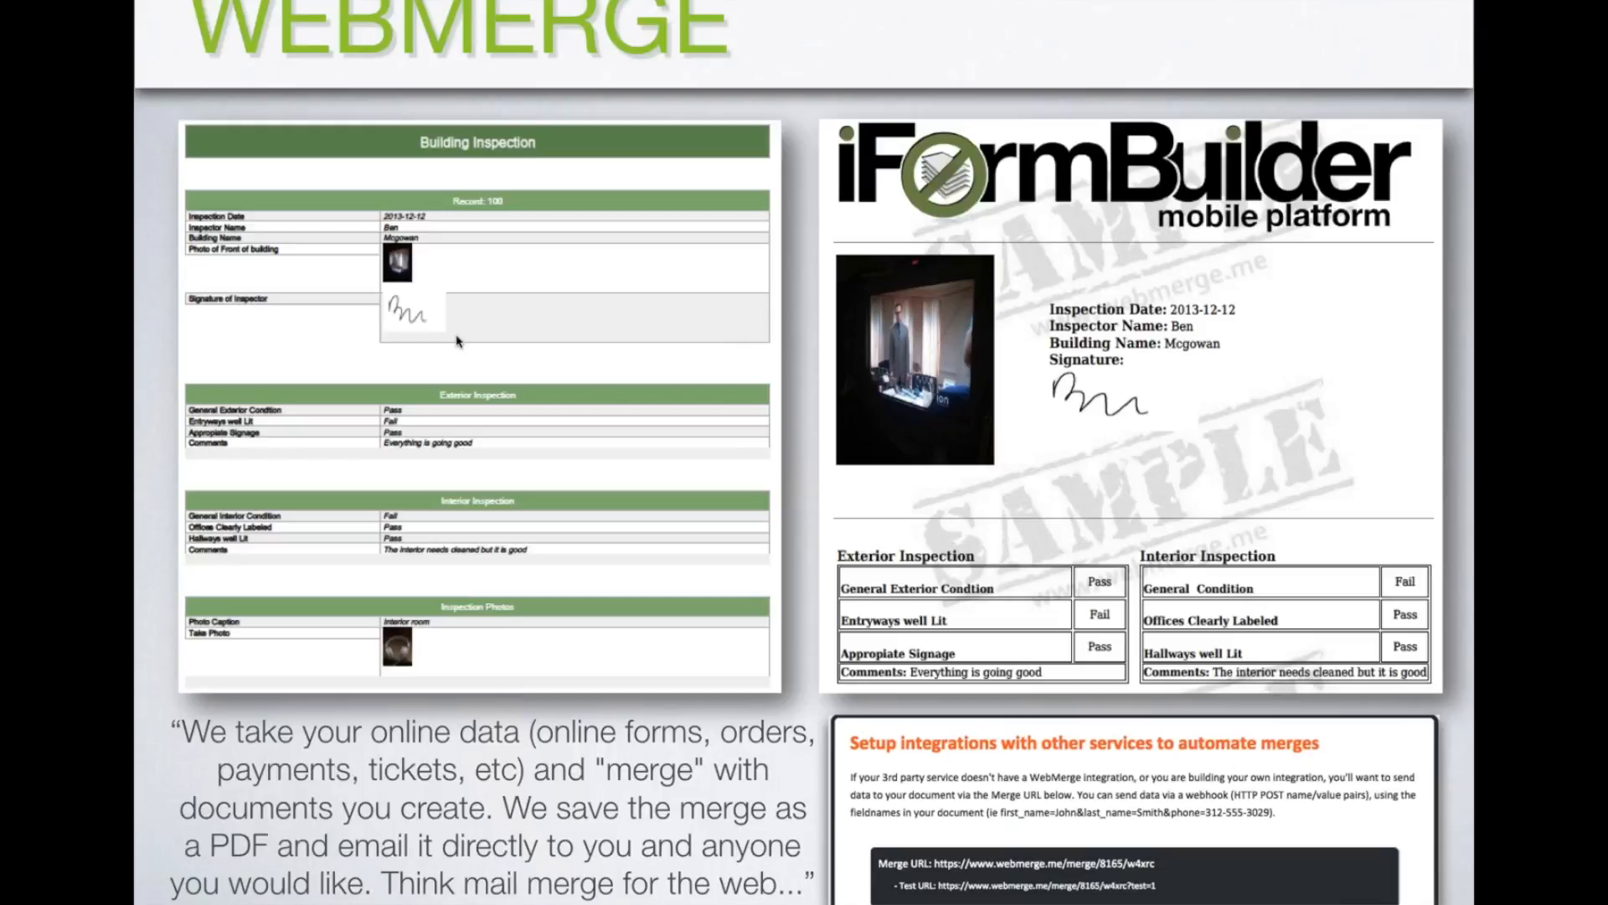
{"action": "left_click", "coordinate": [413, 406]}
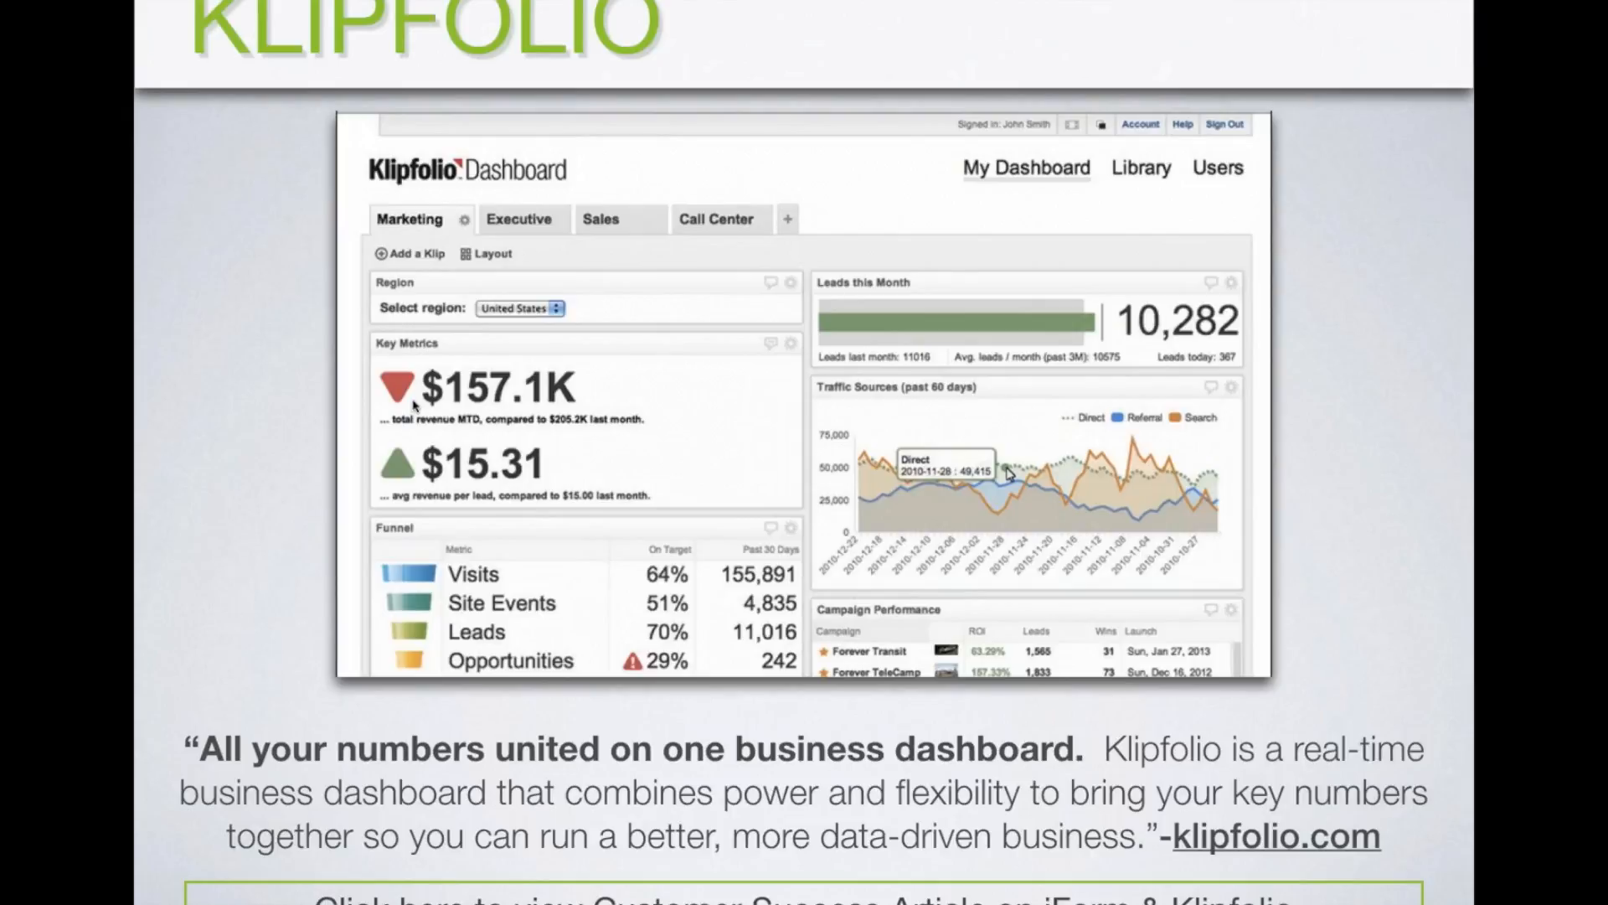
{"action": "key", "text": "Right"}
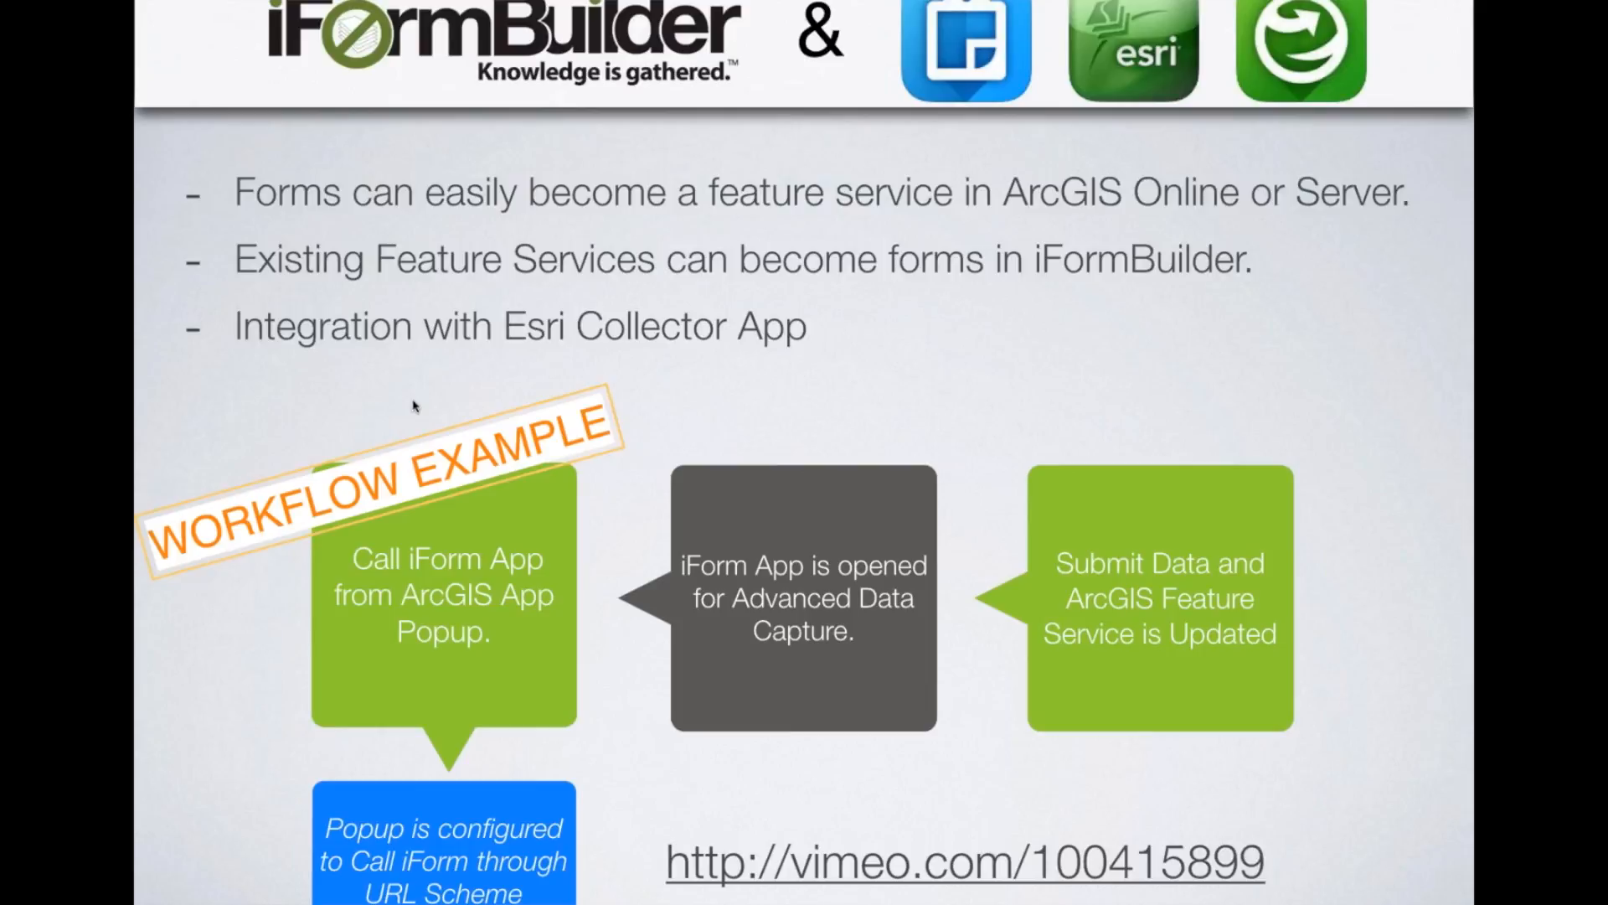